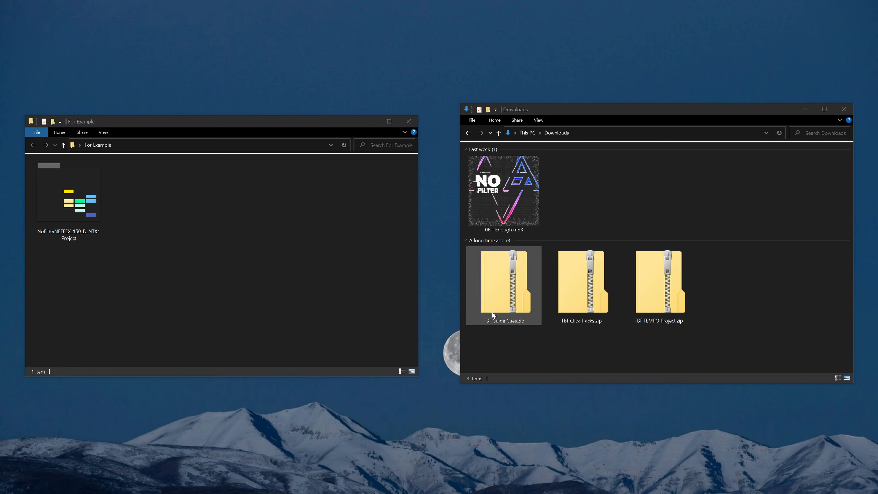
Step: Extract the TBT Guide Cues, TBT Click Tracks and TBT TEMPO Project zip archives in Downloads
{"action": "right_click", "coordinate": [494, 306]}
{"action": "left_click", "coordinate": [518, 333]}
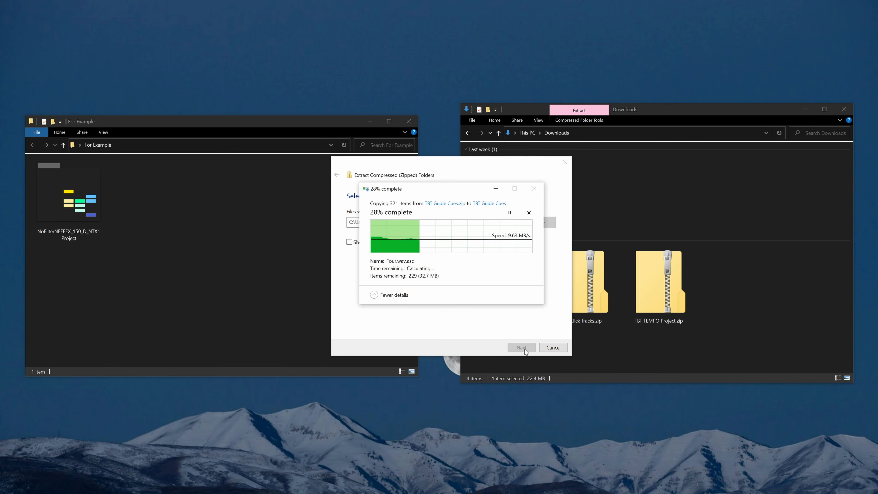
{"action": "right_click", "coordinate": [576, 334]}
{"action": "left_click", "coordinate": [598, 363]}
{"action": "left_click", "coordinate": [516, 347]}
{"action": "right_click", "coordinate": [659, 343]}
{"action": "left_click", "coordinate": [683, 369]}
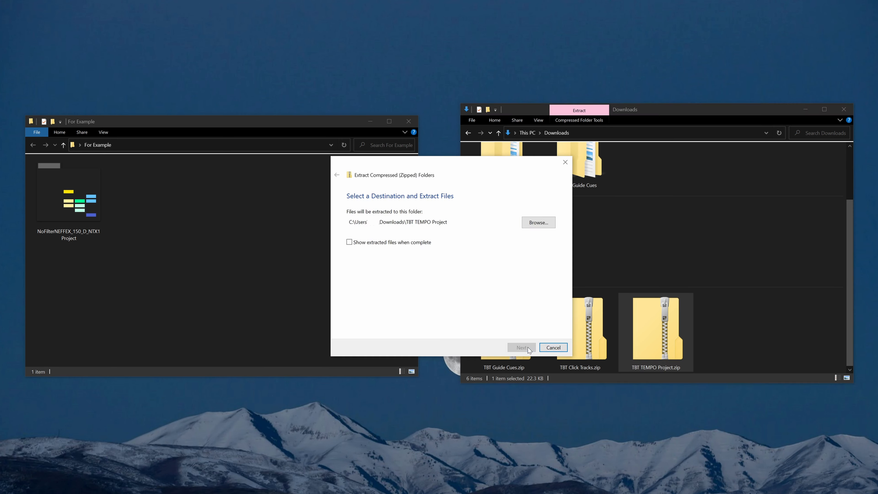
{"action": "left_click", "coordinate": [522, 348]}
Step: Move the extracted TBT Click Tracks and TBT TEMPO Project folders into the For Example folder
{"action": "double_click", "coordinate": [524, 221]}
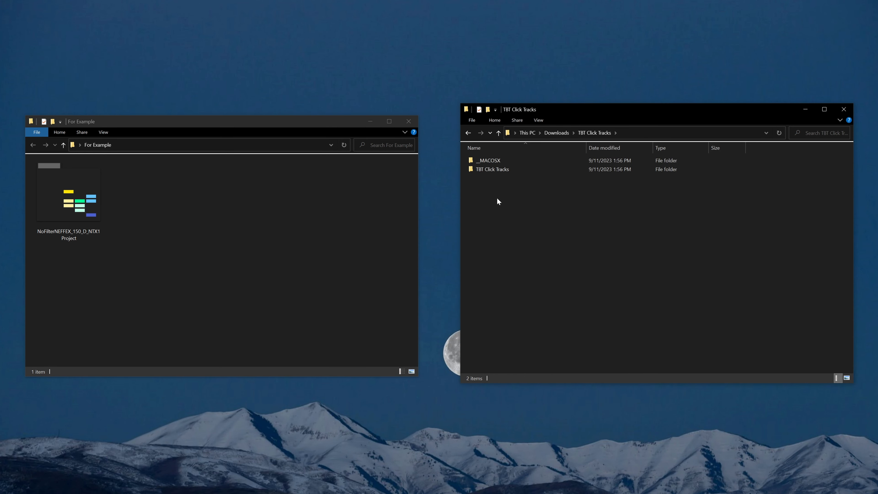
{"action": "left_click_drag", "start_coordinate": [488, 170], "coordinate": [164, 213]}
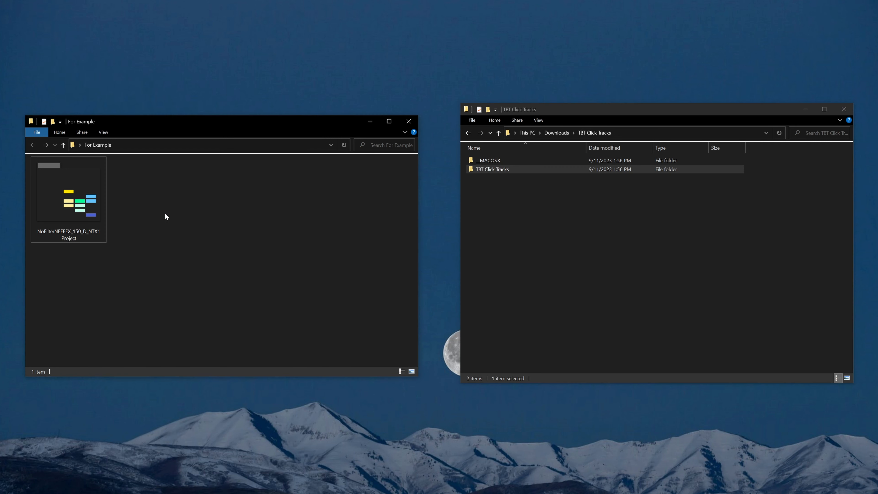
{"action": "left_click", "coordinate": [555, 137]}
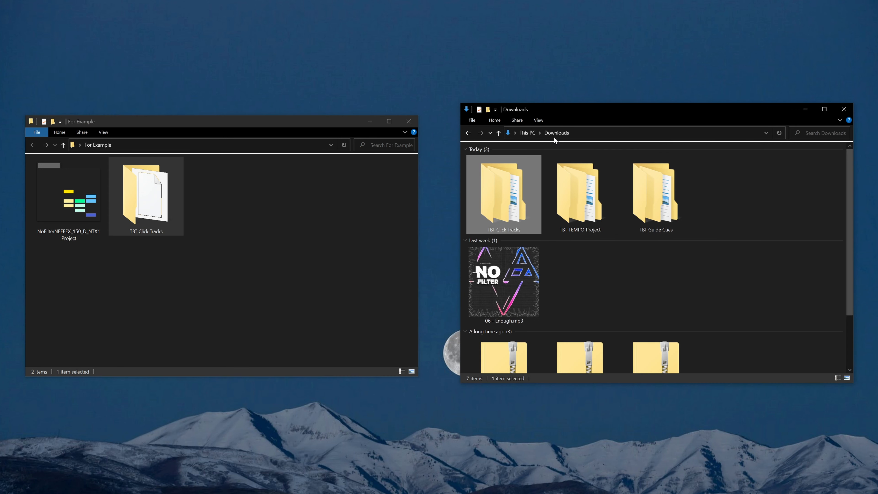
{"action": "left_click", "coordinate": [577, 194]}
{"action": "double_click", "coordinate": [577, 194]}
{"action": "left_click_drag", "start_coordinate": [503, 171], "coordinate": [251, 209]}
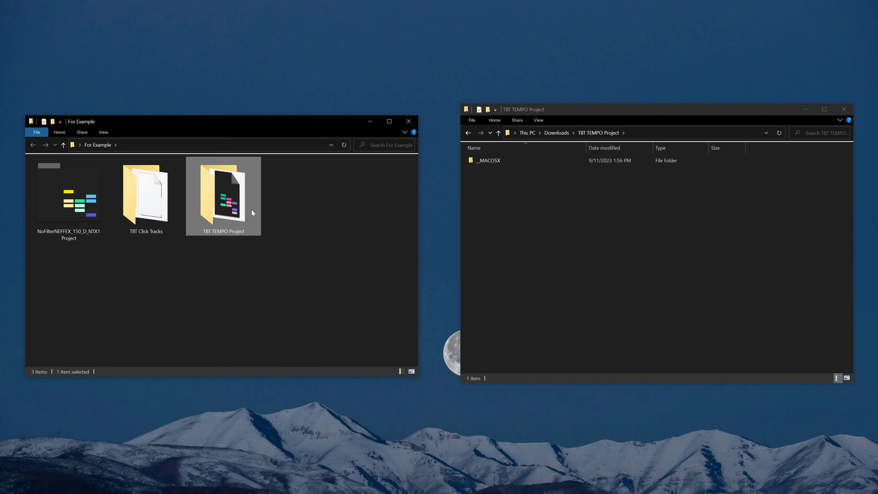
Step: Move the TBT Guide Cues Project and Samples folders and 06 - Enough.mp3 into the For Example folder
{"action": "left_click", "coordinate": [565, 134]}
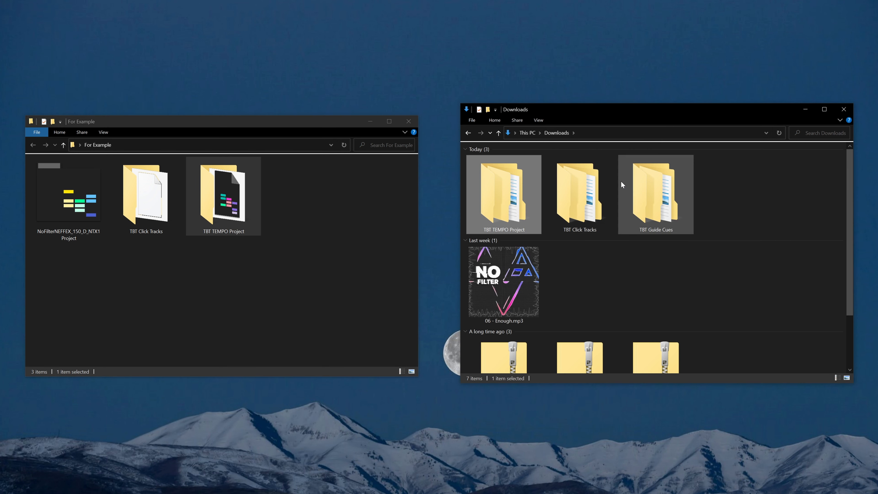
{"action": "double_click", "coordinate": [650, 191]}
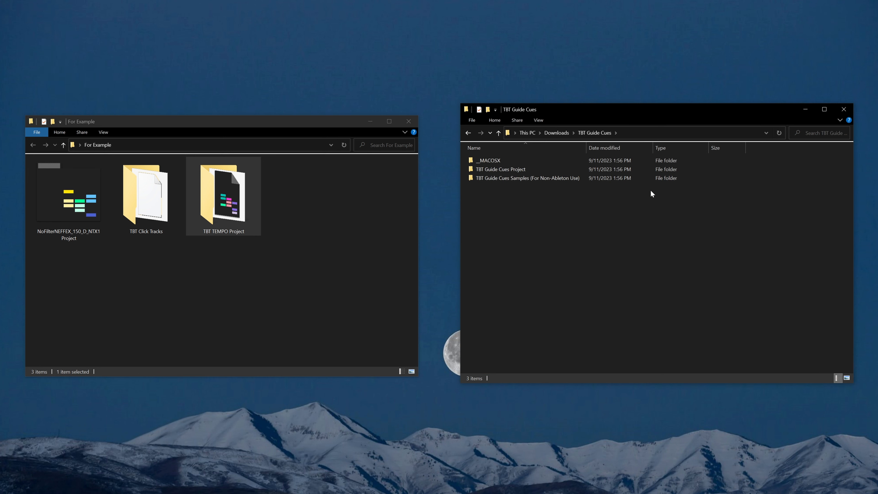
{"action": "left_click_drag", "start_coordinate": [505, 196], "coordinate": [332, 215]}
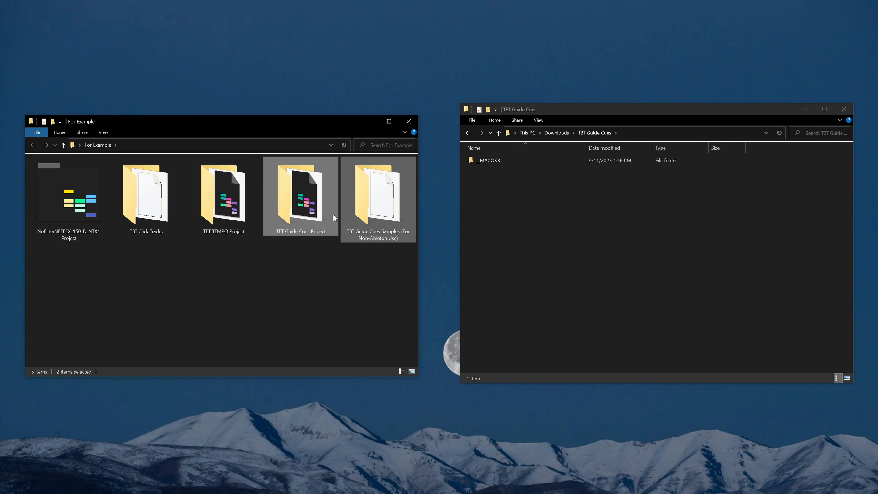
{"action": "left_click", "coordinate": [567, 133]}
{"action": "left_click_drag", "start_coordinate": [504, 281], "coordinate": [242, 320]}
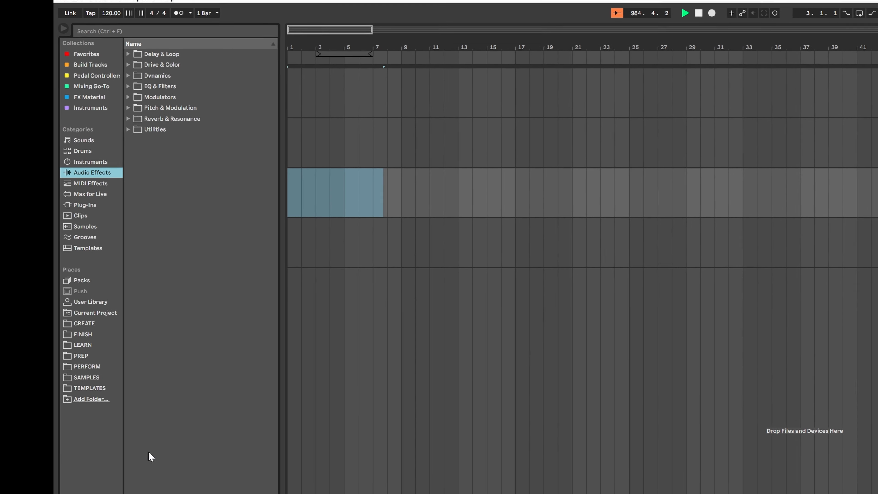
Step: Add the Desktop's For Example folder to the browser's Places
{"action": "left_click", "coordinate": [91, 399]}
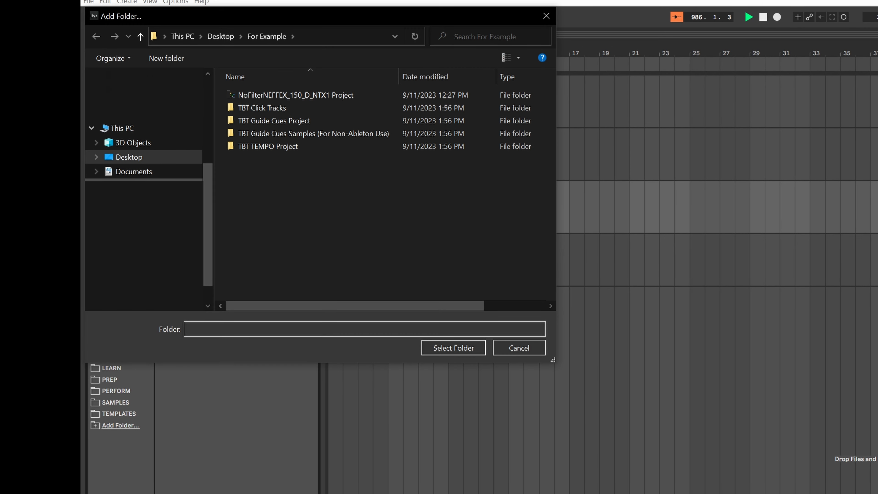
{"action": "left_click", "coordinate": [142, 158]}
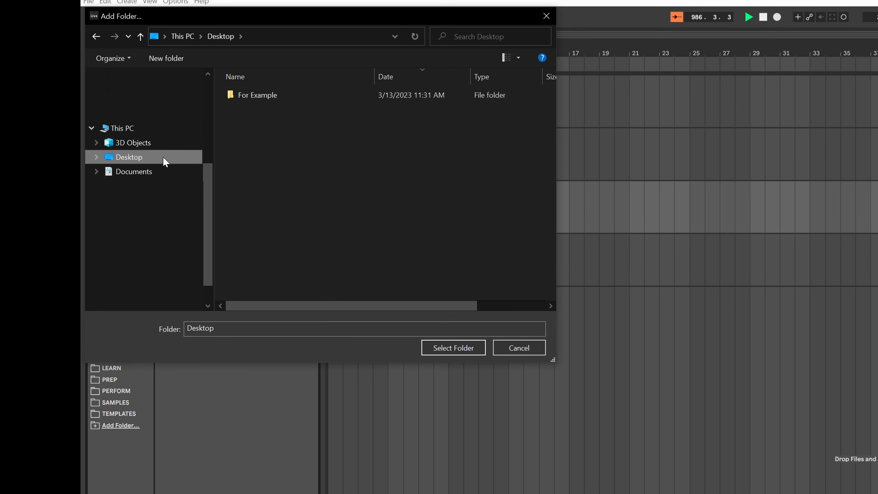
{"action": "left_click", "coordinate": [252, 98]}
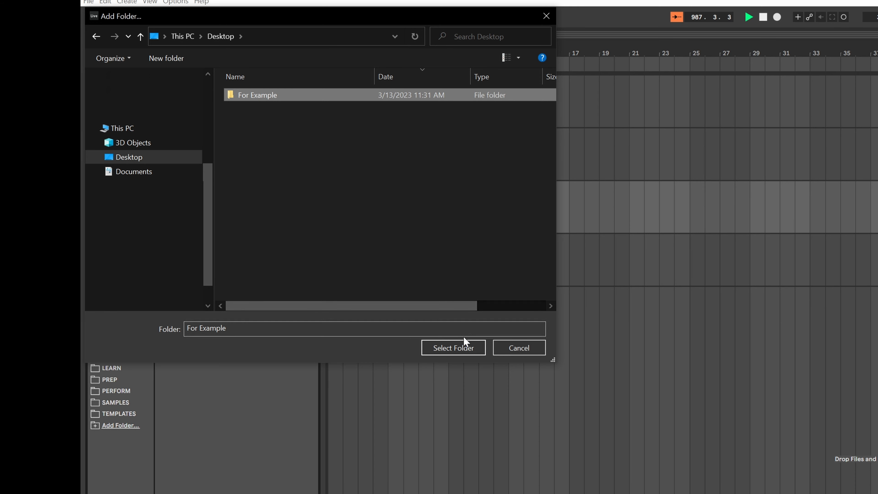
{"action": "left_click", "coordinate": [477, 347]}
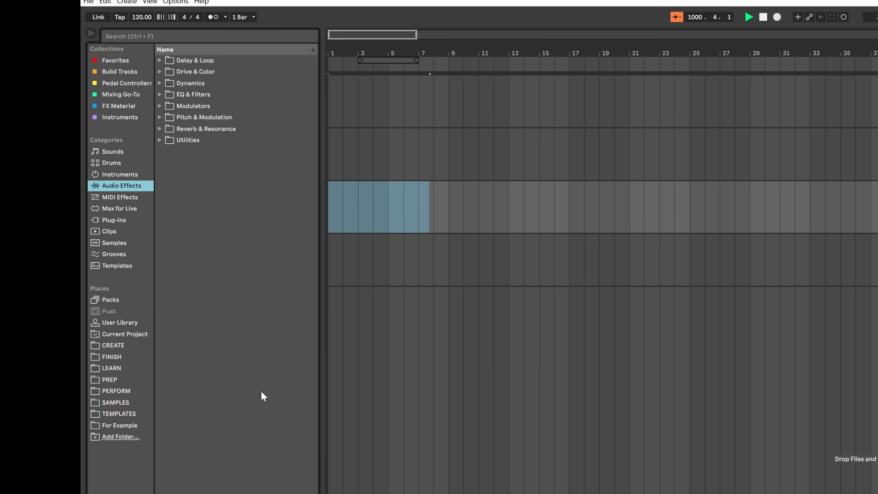
Step: Drag 06 - Enough.mp3 from the For Example place into the arrangement as a new audio track
{"action": "left_click", "coordinate": [130, 422]}
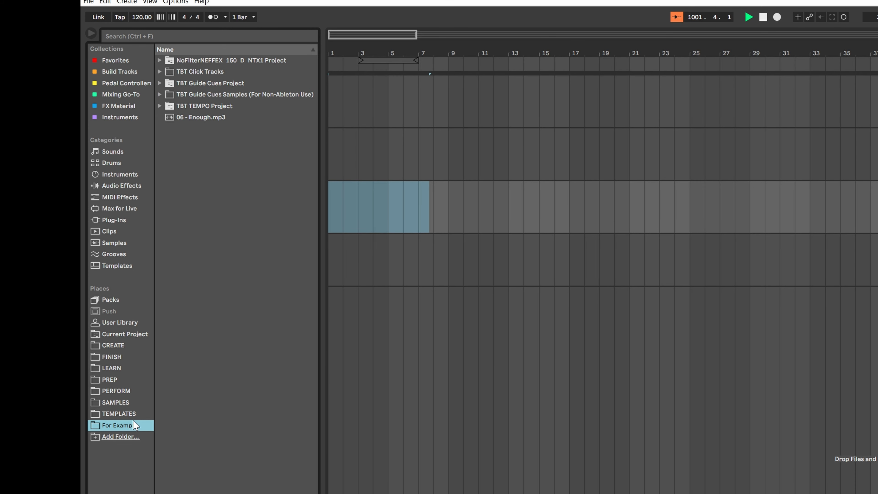
{"action": "left_click_drag", "start_coordinate": [192, 120], "coordinate": [343, 276]}
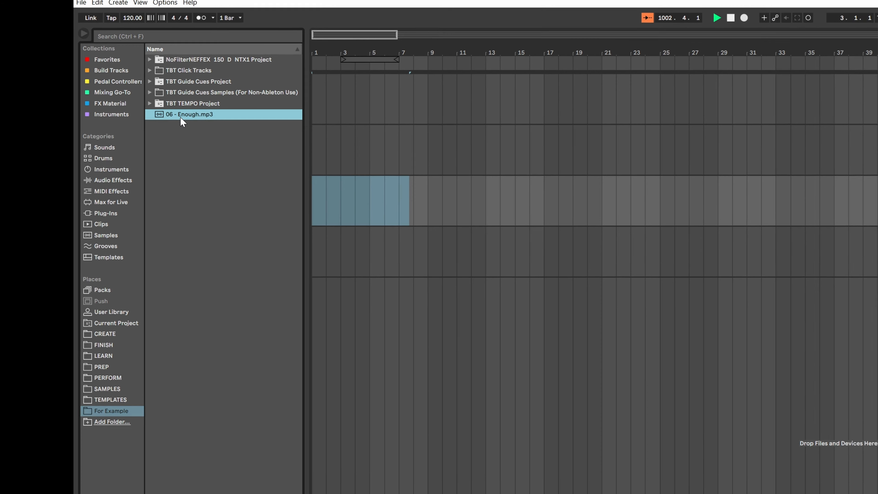
{"action": "left_click_drag", "start_coordinate": [233, 218], "coordinate": [225, 252]}
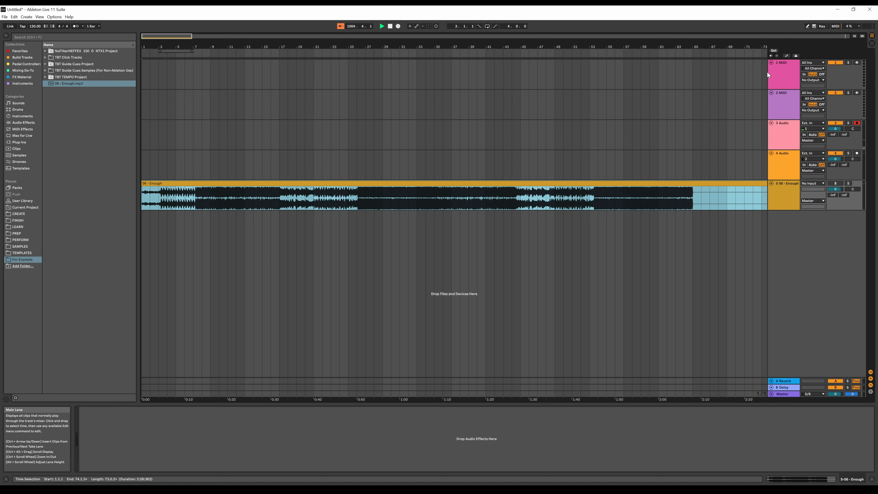
Step: Delete the four default MIDI and audio tracks, leaving only the song track
{"action": "left_click", "coordinate": [774, 74]}
{"action": "key", "text": "Delete"}
{"action": "key", "text": "Delete"}
{"action": "key", "text": "Delete"}
{"action": "key", "text": "Delete"}
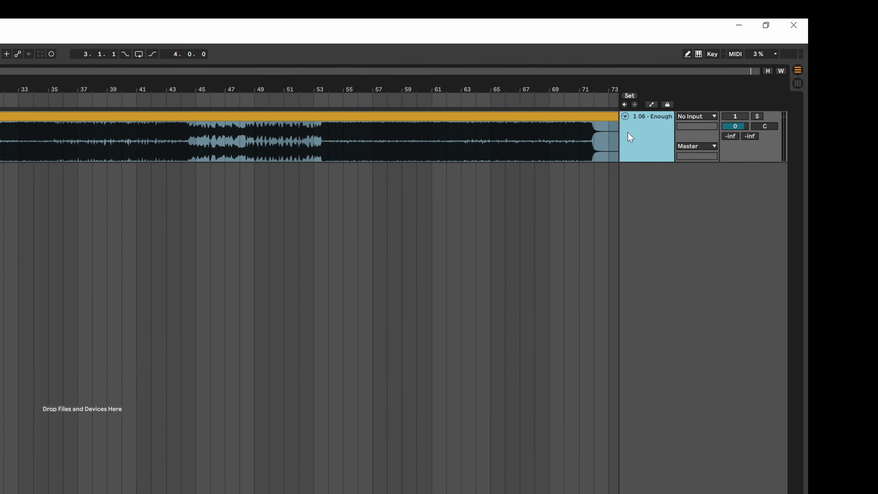
Step: Rename the song track to Original Track
{"action": "right_click", "coordinate": [621, 135]}
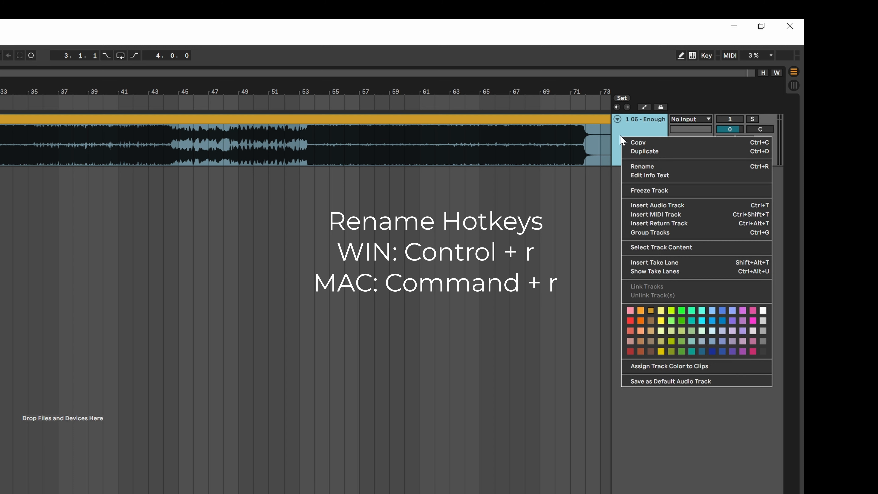
{"action": "left_click", "coordinate": [644, 165]}
{"action": "type", "text": "Original Track"}
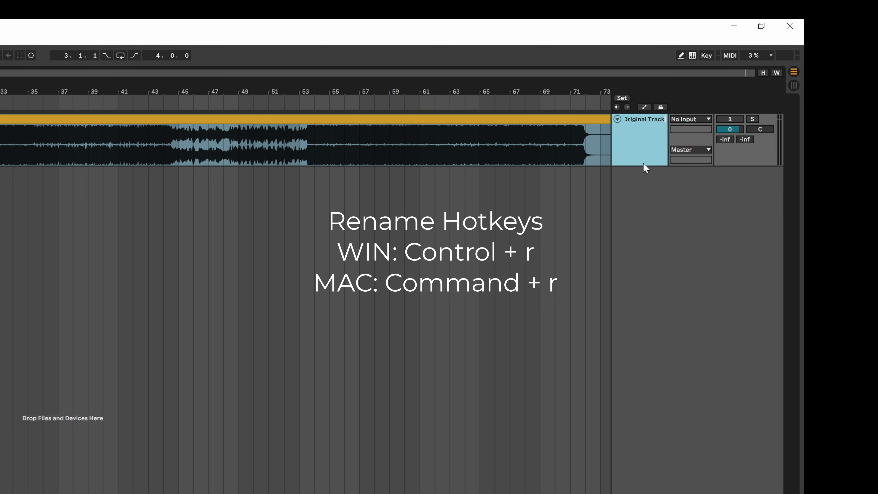
{"action": "key", "text": "Return"}
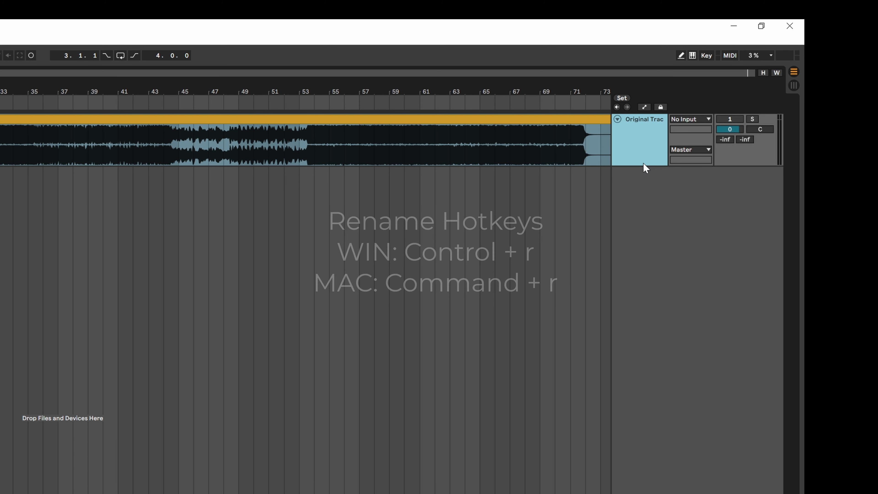
Step: Color the Original Track red and assign the track color to its clips
{"action": "right_click", "coordinate": [644, 164]}
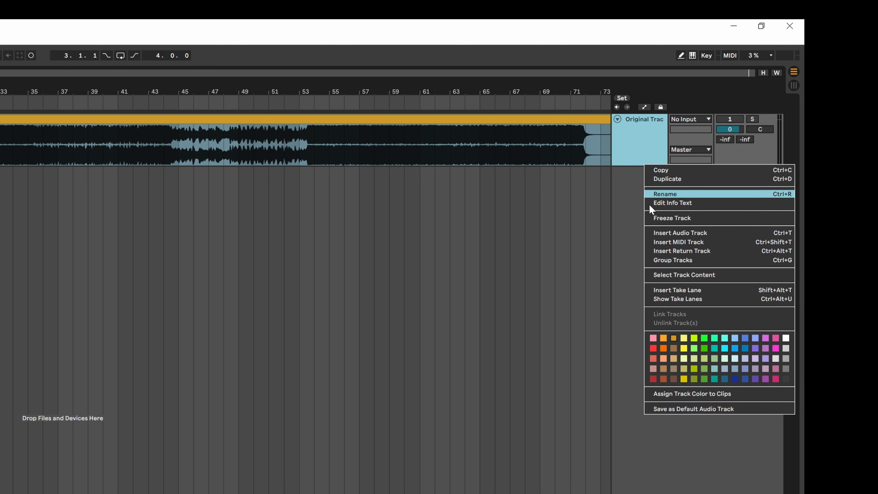
{"action": "left_click", "coordinate": [653, 348]}
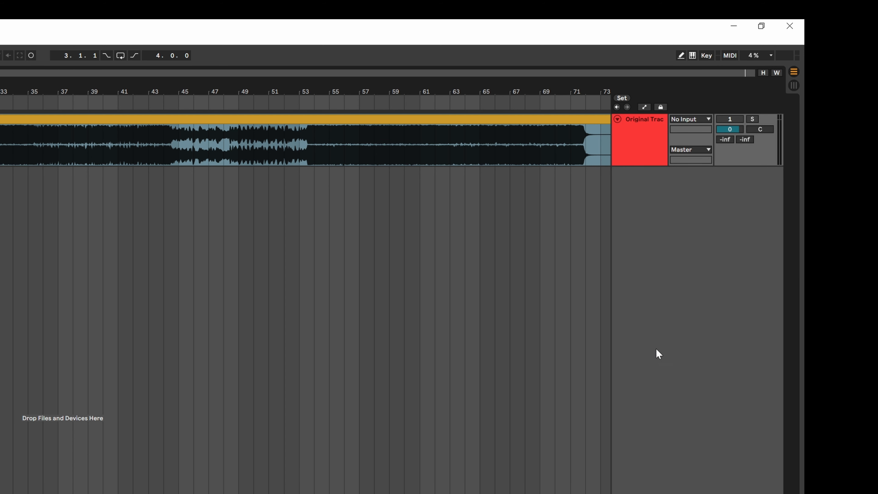
{"action": "right_click", "coordinate": [639, 154]}
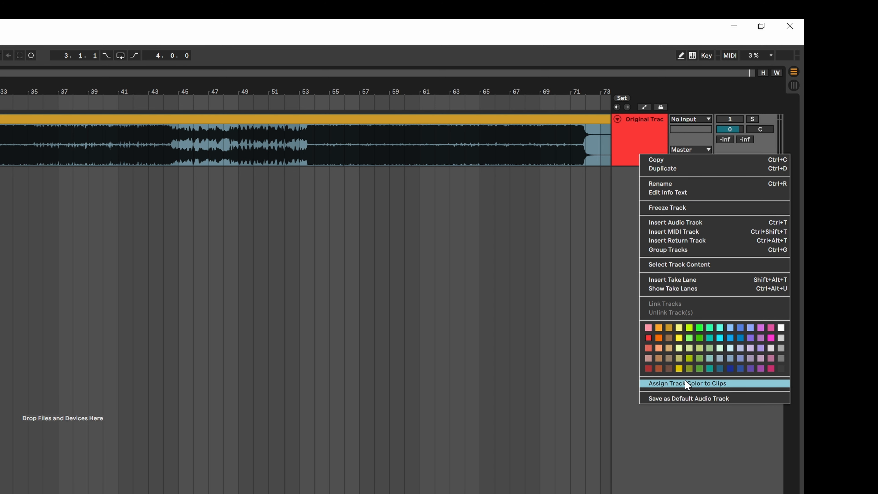
{"action": "left_click", "coordinate": [741, 384]}
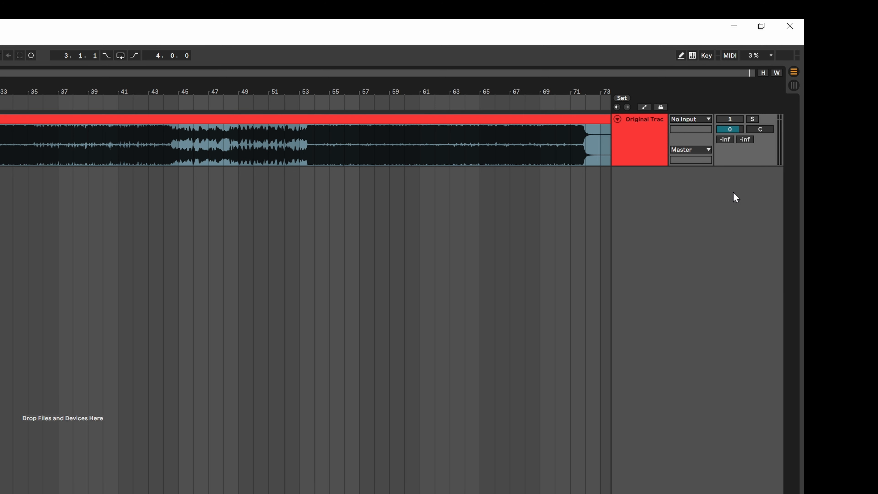
Step: Set the Original Track's volume to -10
{"action": "left_click", "coordinate": [734, 130]}
{"action": "type", "text": "-10"}
{"action": "left_click", "coordinate": [520, 118]}
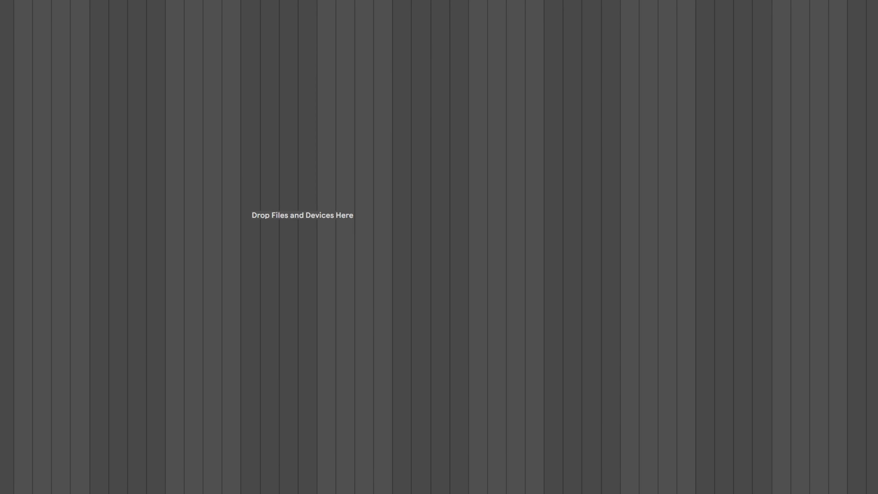
Step: Review the Auto-Warp Long Samples setting in the Record Warp Launch preferences
{"action": "key", "text": "ctrl+comma"}
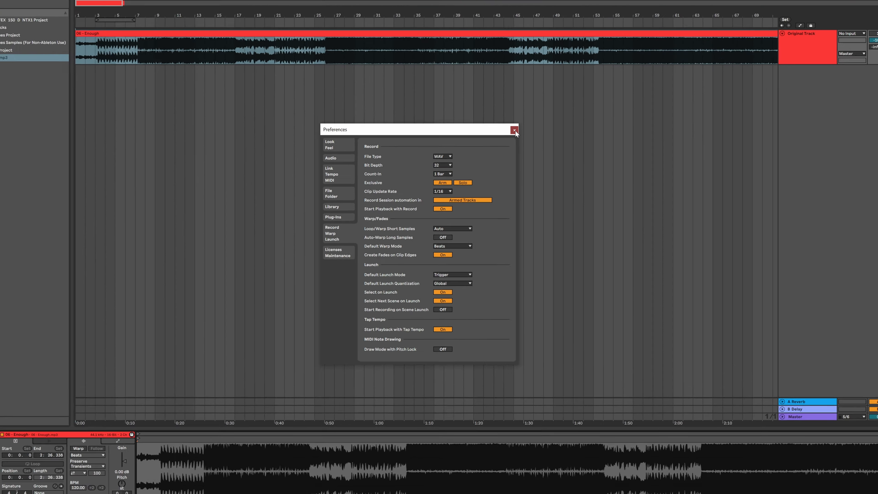
{"action": "left_click", "coordinate": [470, 23]}
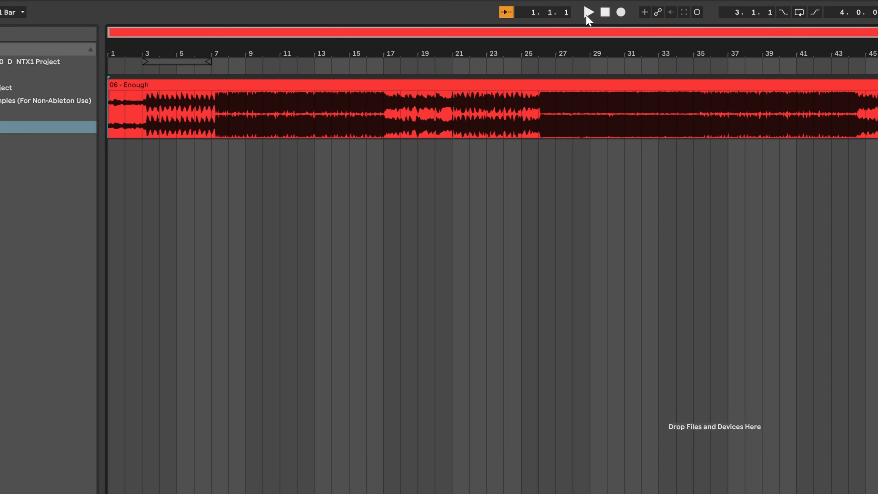
Step: Play back the original song from the start of the arrangement
{"action": "left_click", "coordinate": [588, 13]}
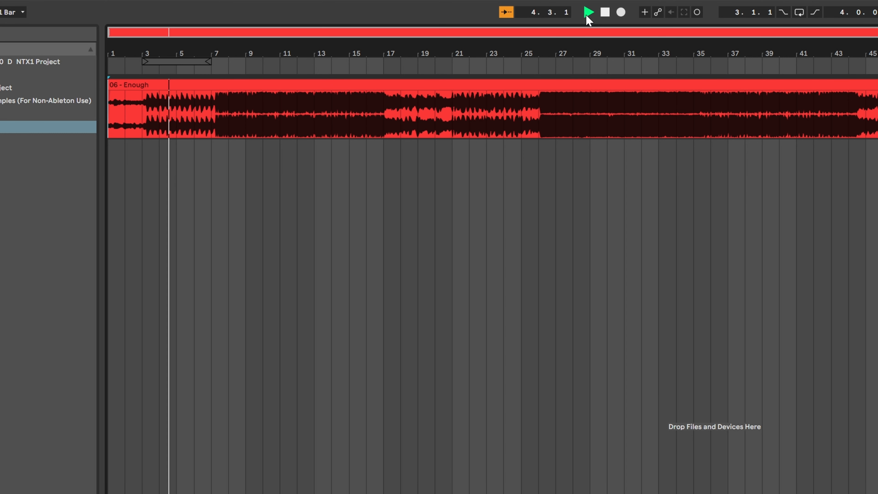
{"action": "key", "text": "space"}
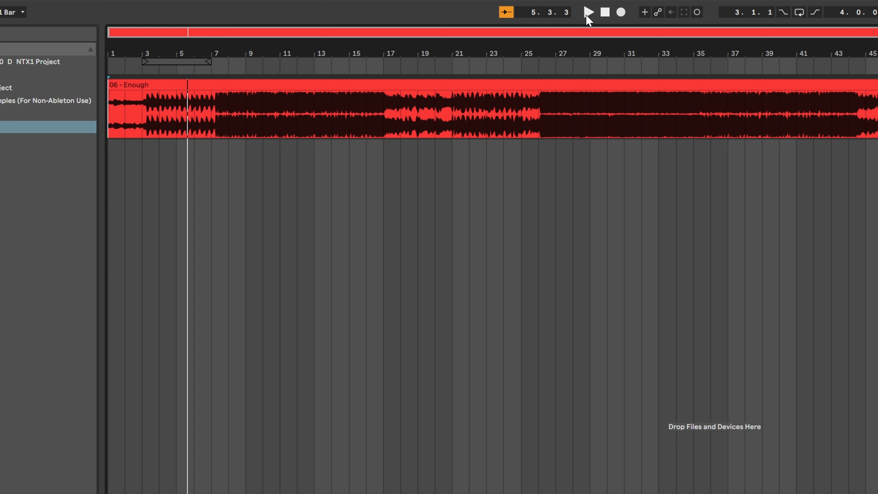
{"action": "left_click", "coordinate": [589, 13]}
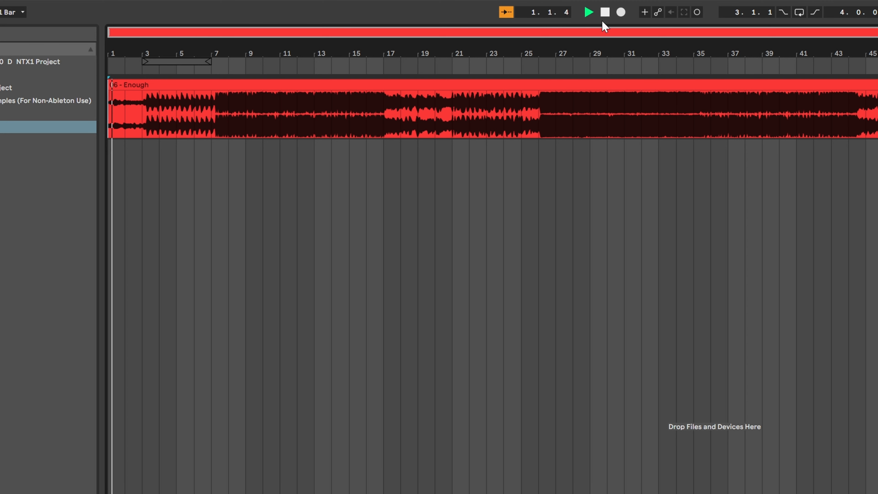
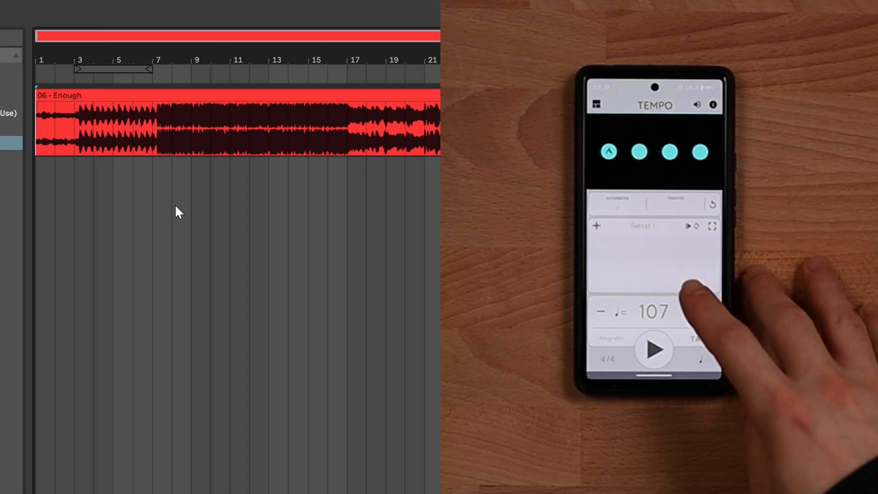
Step: Play the song from near the start while comparing its tempo against a phone metronome
{"action": "key", "text": "space"}
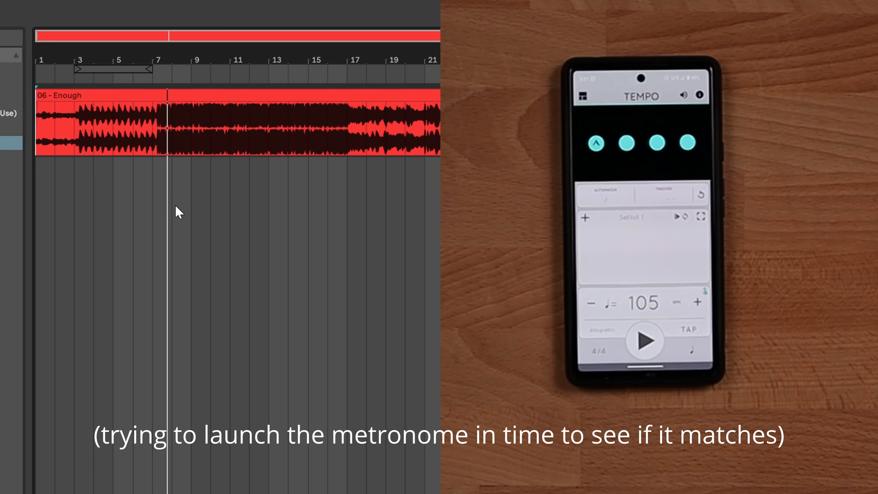
{"action": "left_click", "coordinate": [58, 137]}
{"action": "key", "text": "space"}
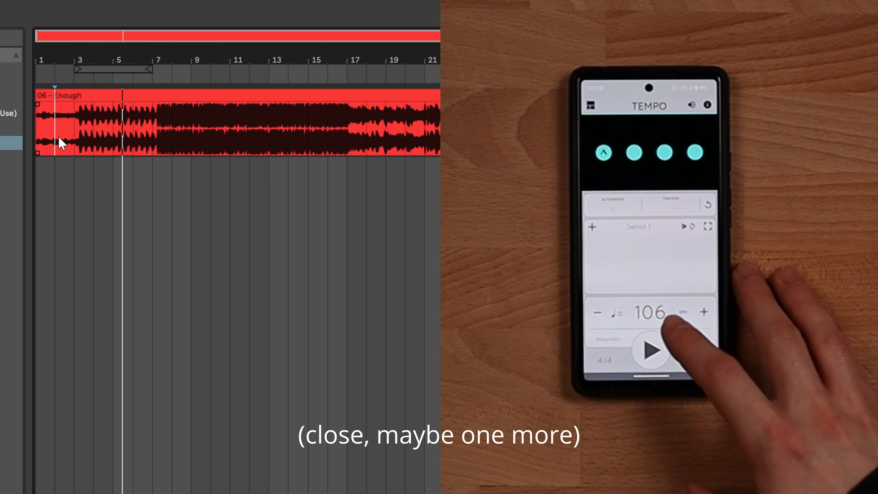
{"action": "key", "text": "space"}
{"action": "key", "text": "space"}
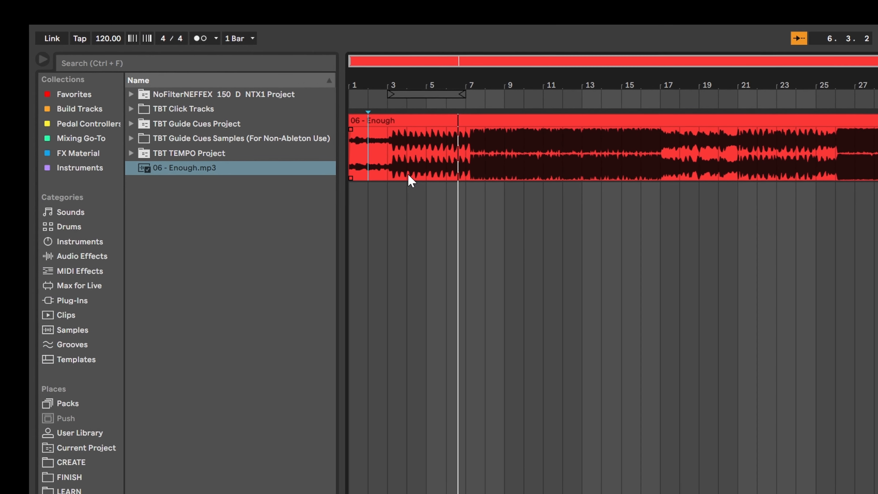
Step: Set the project tempo to 107 BPM
{"action": "left_click", "coordinate": [127, 42]}
{"action": "type", "text": "107"}
{"action": "key", "text": "Return"}
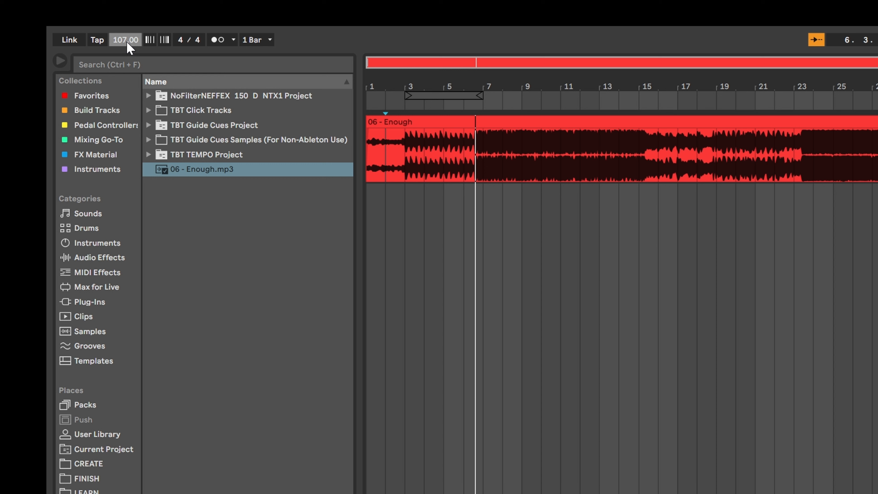
Step: Shift the song clip so its first strong downbeat lines up with bar 5
{"action": "left_click_drag", "start_coordinate": [397, 123], "coordinate": [434, 132]}
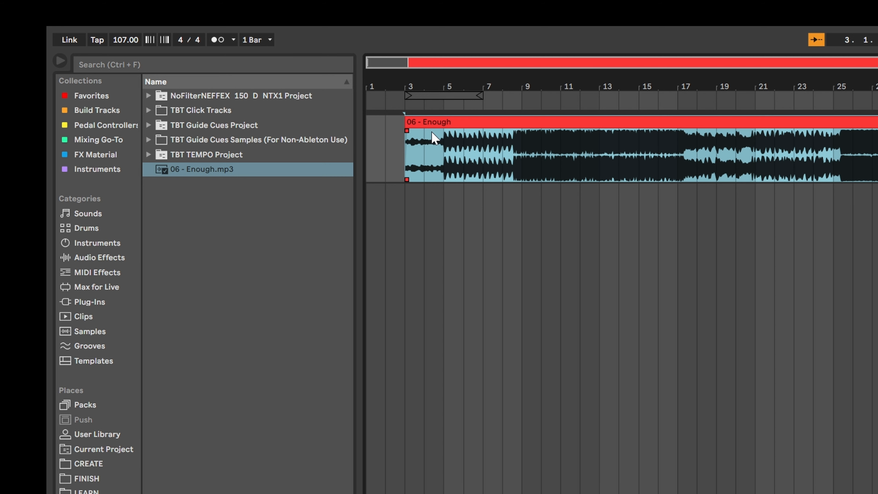
{"action": "left_click", "coordinate": [443, 153]}
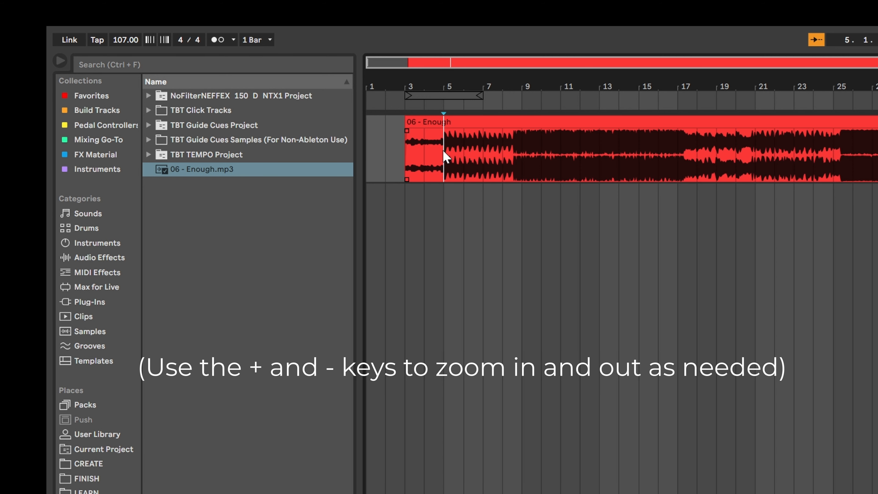
{"action": "key", "text": "plus"}
{"action": "key", "text": "plus"}
{"action": "key", "text": "plus"}
{"action": "key", "text": "plus"}
{"action": "key", "text": "plus"}
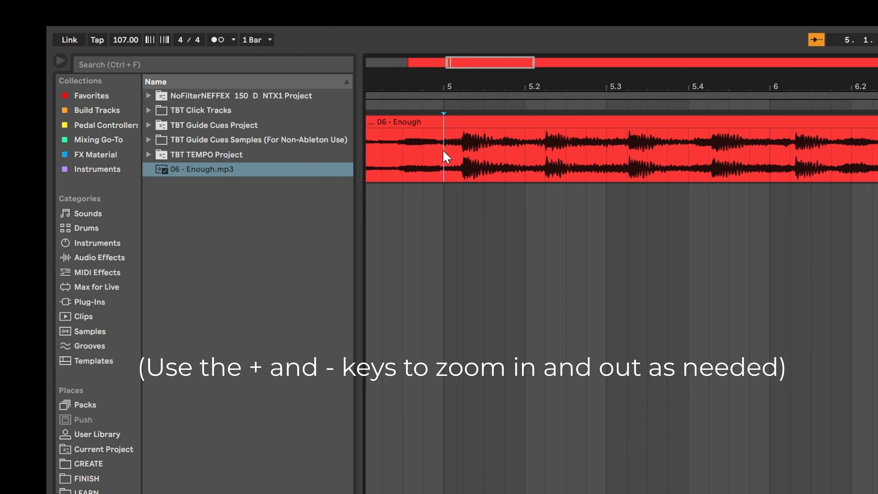
{"action": "scroll", "coordinate": [446, 156], "scroll_direction": "left", "scroll_amount": 5}
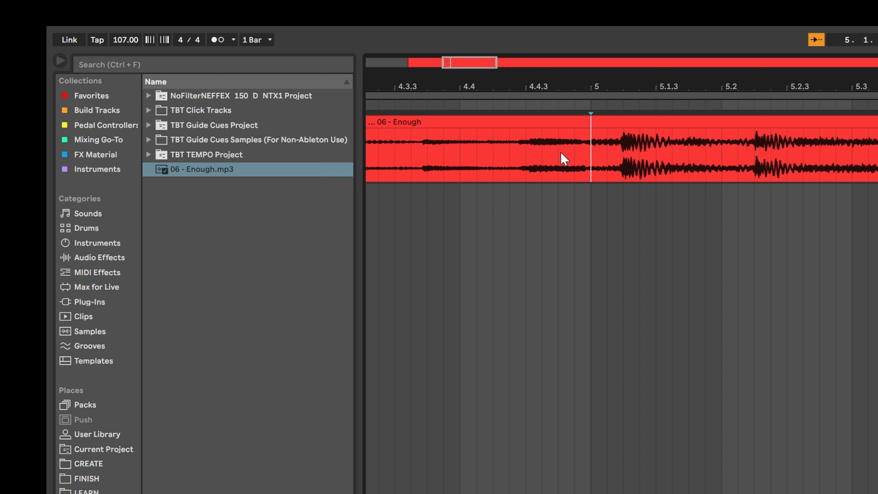
{"action": "left_click", "coordinate": [636, 119]}
{"action": "left_click_drag", "start_coordinate": [635, 118], "coordinate": [604, 118]}
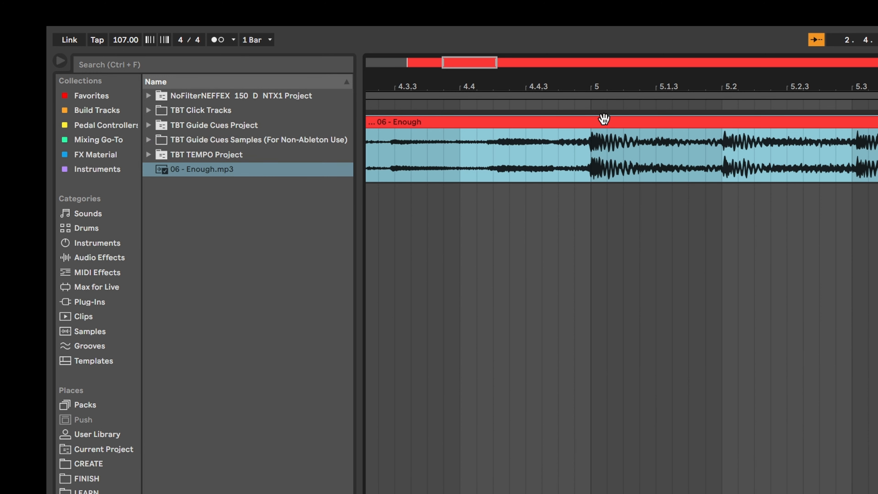
{"action": "key", "text": "minus"}
{"action": "key", "text": "minus"}
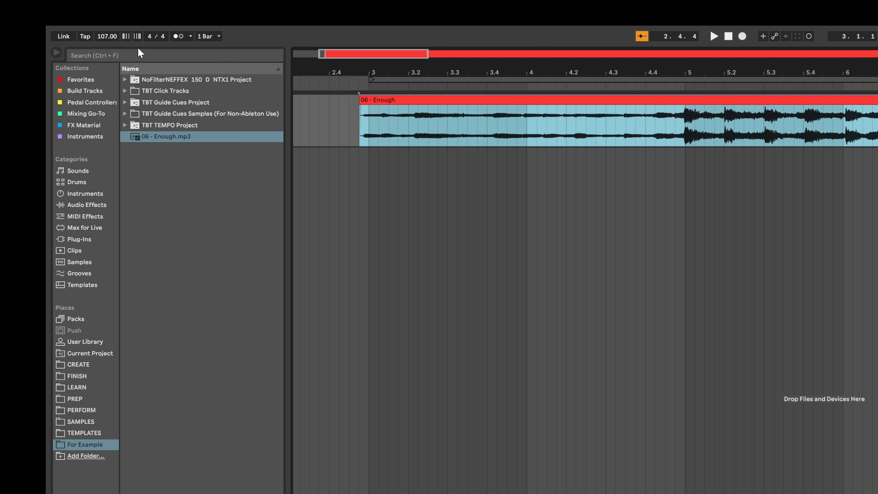
Step: Set the project tempo to 106 BPM
{"action": "left_click", "coordinate": [106, 39]}
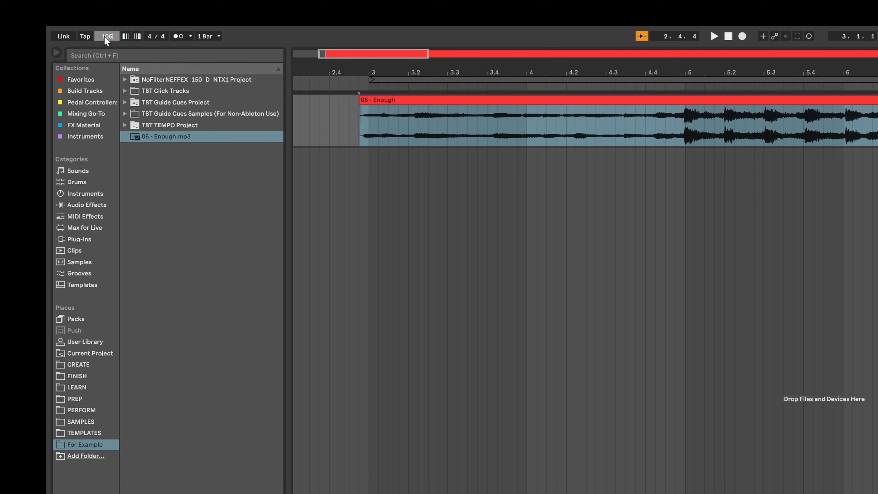
{"action": "key", "text": "Return"}
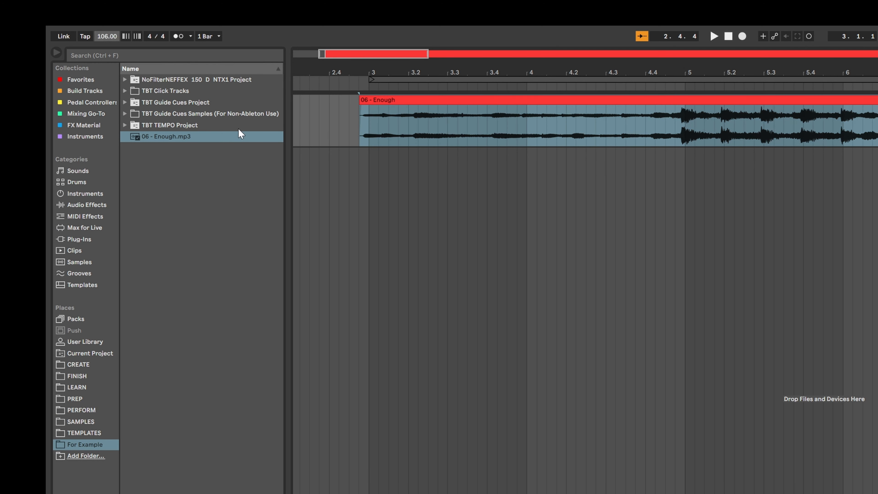
Step: Nudge the song clip so its downbeat sits exactly on bar 5 at the new tempo
{"action": "left_click", "coordinate": [698, 100]}
{"action": "left_click_drag", "start_coordinate": [700, 101], "coordinate": [693, 114]}
{"action": "left_click", "coordinate": [686, 133]}
{"action": "scroll", "coordinate": [684, 130], "scroll_direction": "up", "scroll_amount": 5}
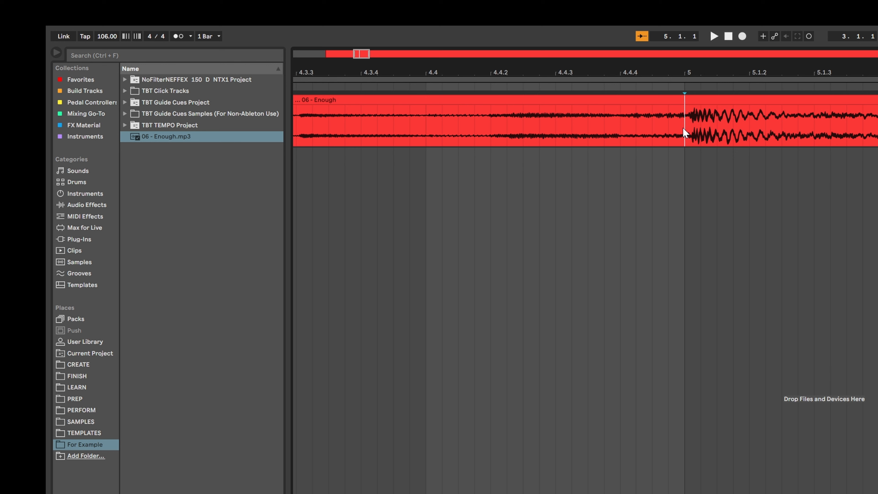
{"action": "left_click", "coordinate": [723, 104]}
{"action": "left_click_drag", "start_coordinate": [724, 104], "coordinate": [715, 103]}
{"action": "left_click", "coordinate": [683, 121]}
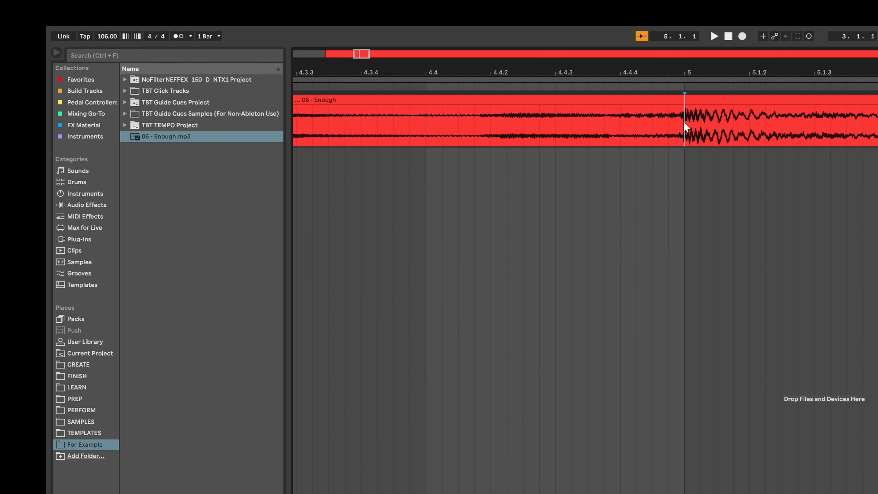
{"action": "scroll", "coordinate": [683, 122], "scroll_direction": "down", "scroll_amount": 5}
{"action": "scroll", "coordinate": [683, 121], "scroll_direction": "up", "scroll_amount": 5}
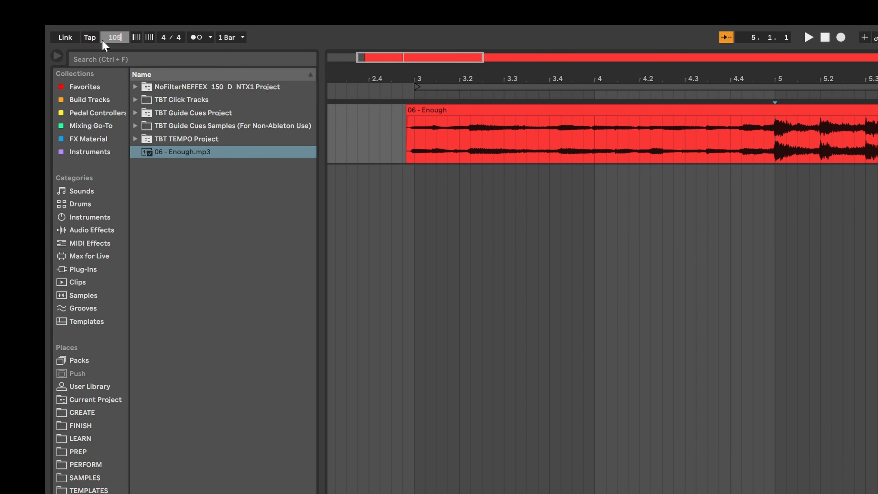
Step: Set the tempo to 105 BPM and realign the clip's downbeat precisely with bar 5
{"action": "key", "text": "Return"}
{"action": "left_click_drag", "start_coordinate": [572, 109], "coordinate": [577, 112]}
{"action": "left_click_drag", "start_coordinate": [457, 112], "coordinate": [459, 112]}
{"action": "left_click", "coordinate": [442, 141]}
{"action": "key", "text": "plus"}
{"action": "key", "text": "plus"}
{"action": "key", "text": "plus"}
{"action": "key", "text": "plus"}
{"action": "left_click_drag", "start_coordinate": [463, 112], "coordinate": [453, 110]}
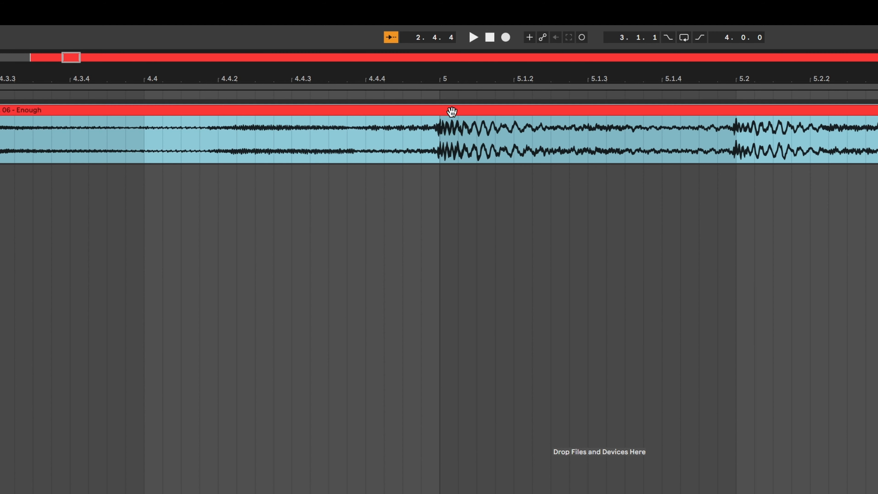
{"action": "left_click", "coordinate": [440, 142]}
{"action": "key", "text": "minus"}
{"action": "key", "text": "minus"}
{"action": "key", "text": "minus"}
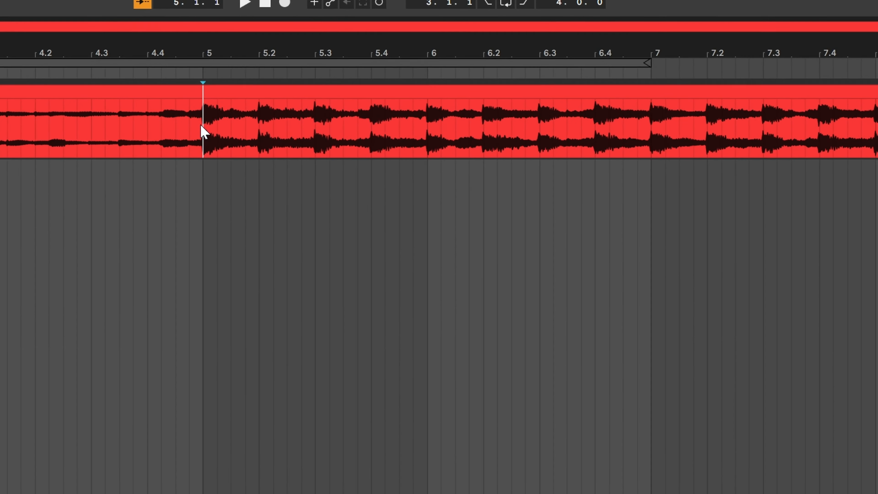
{"action": "key", "text": "minus"}
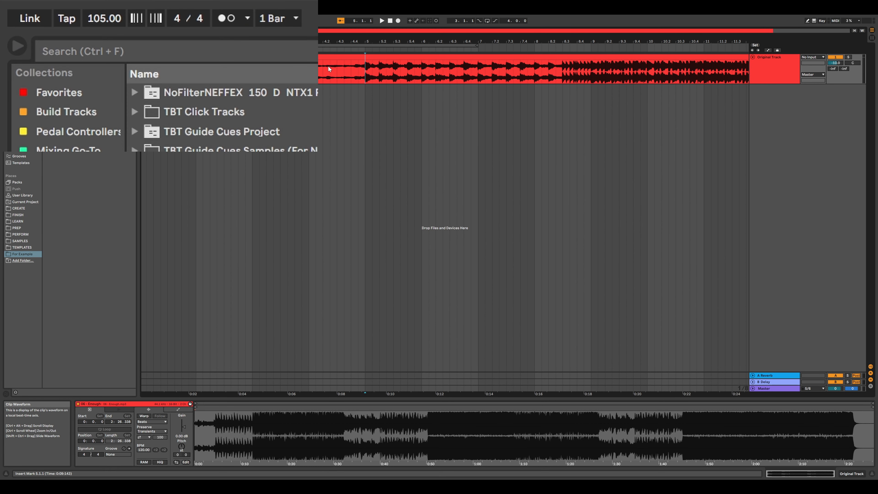
Step: Play the song at several points across the arrangement to check it stays aligned with the bar grid
{"action": "left_click", "coordinate": [224, 24]}
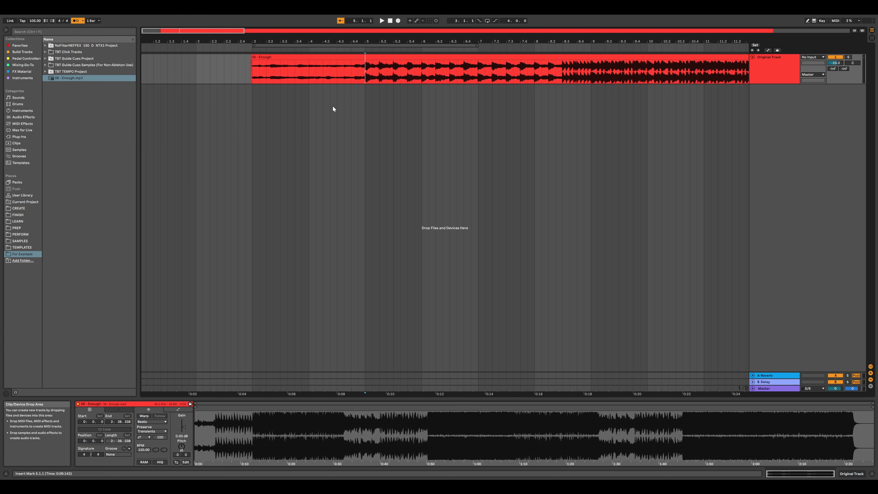
{"action": "key", "text": "Left"}
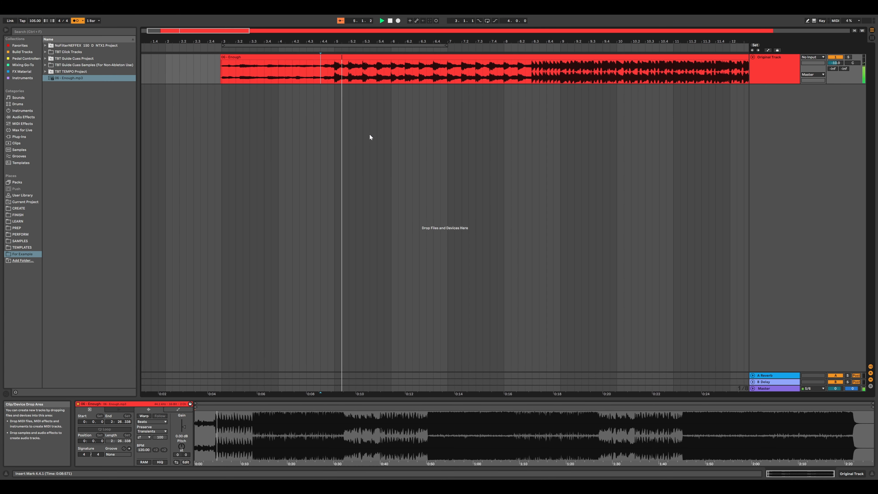
{"action": "left_click_drag", "start_coordinate": [205, 30], "coordinate": [204, 17]}
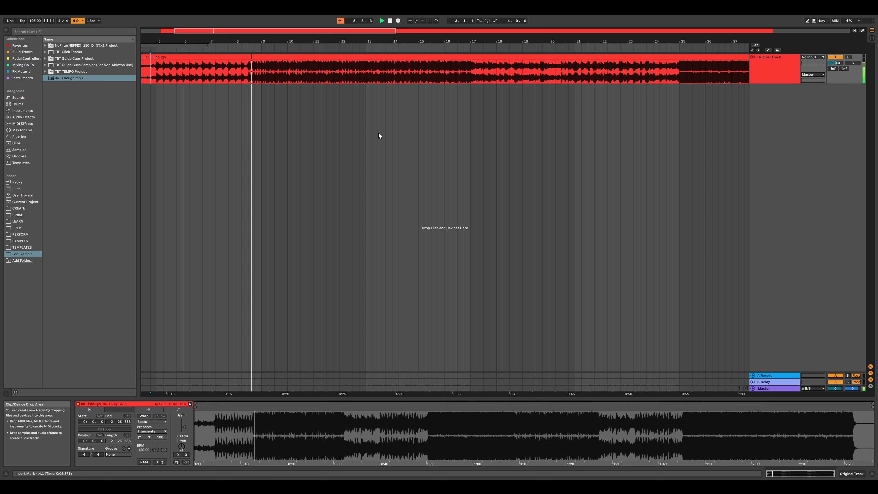
{"action": "scroll", "coordinate": [515, 120], "scroll_direction": "right", "scroll_amount": 6}
{"action": "left_click", "coordinate": [543, 108]}
{"action": "key", "text": "space"}
{"action": "scroll", "coordinate": [544, 109], "scroll_direction": "right", "scroll_amount": 14}
{"action": "scroll", "coordinate": [536, 118], "scroll_direction": "right", "scroll_amount": 10}
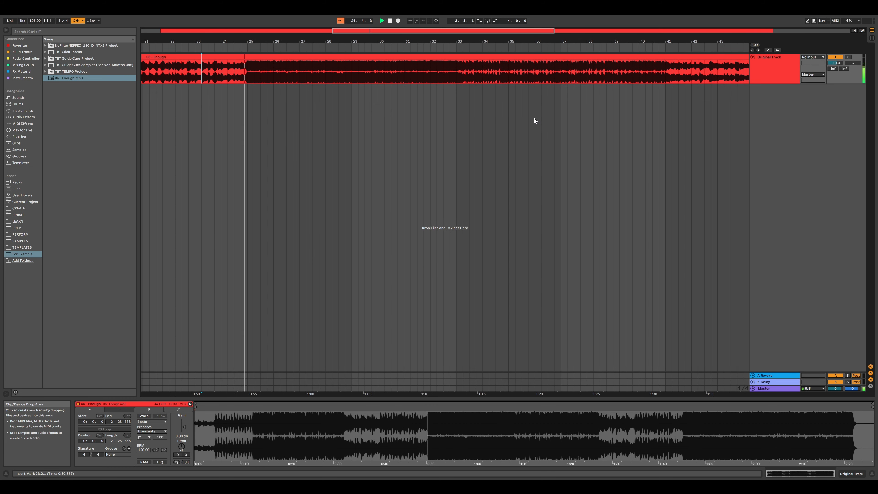
{"action": "left_click", "coordinate": [565, 105]}
{"action": "scroll", "coordinate": [565, 105], "scroll_direction": "right", "scroll_amount": 18}
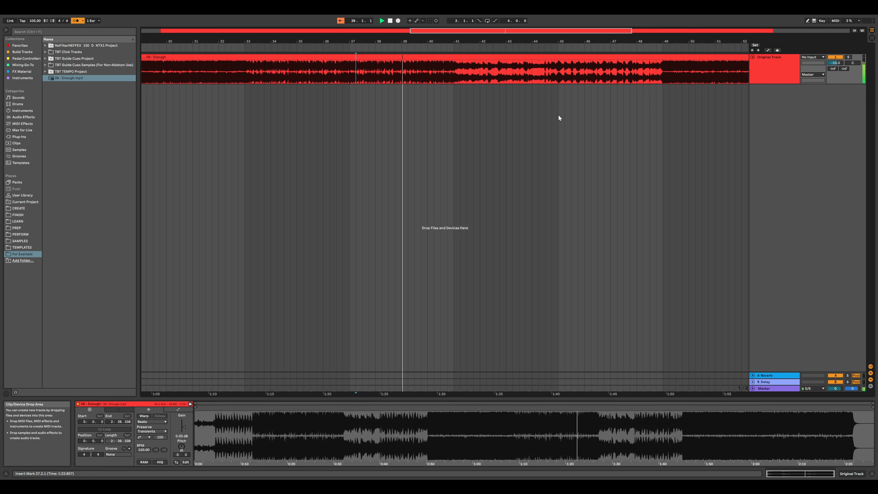
{"action": "scroll", "coordinate": [560, 116], "scroll_direction": "right", "scroll_amount": 4}
{"action": "left_click", "coordinate": [563, 109]}
{"action": "scroll", "coordinate": [562, 111], "scroll_direction": "right", "scroll_amount": 20}
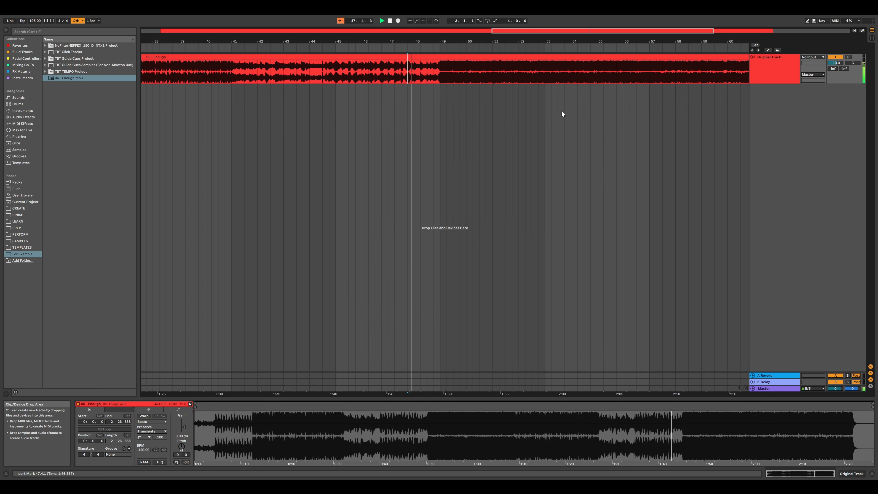
{"action": "scroll", "coordinate": [561, 113], "scroll_direction": "right", "scroll_amount": 2}
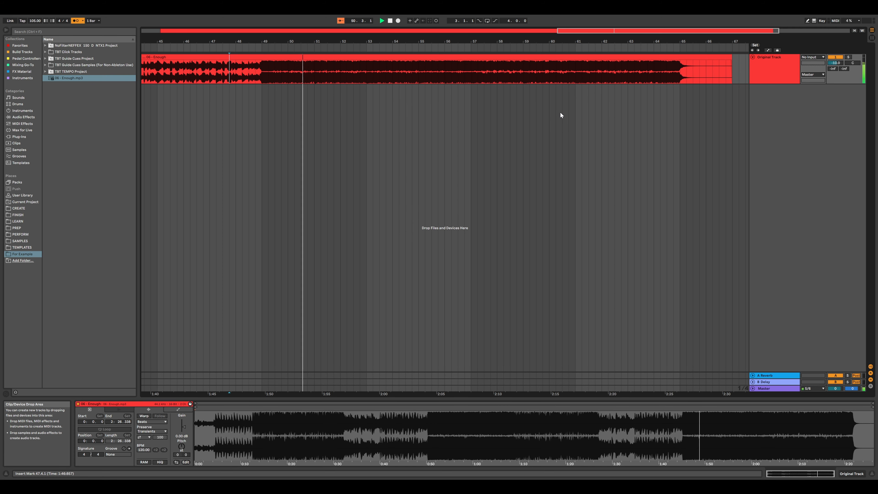
{"action": "left_click", "coordinate": [566, 109]}
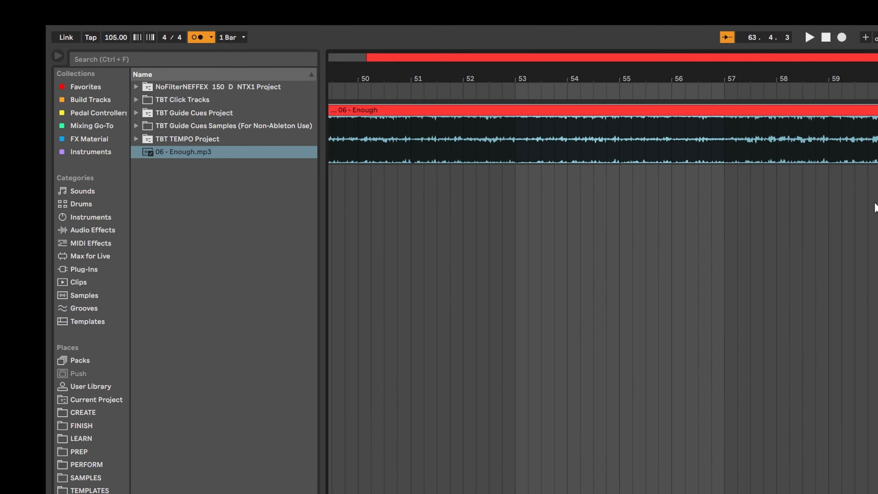
Step: Add the TBT TEMPO.als set inside the TBT TEMPO Project folder to the Build Tracks collection
{"action": "left_click", "coordinate": [135, 139]}
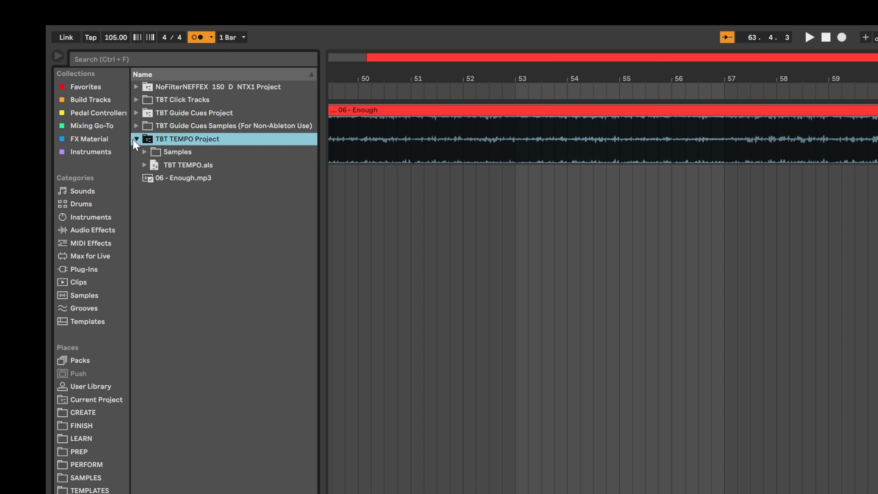
{"action": "right_click", "coordinate": [213, 166]}
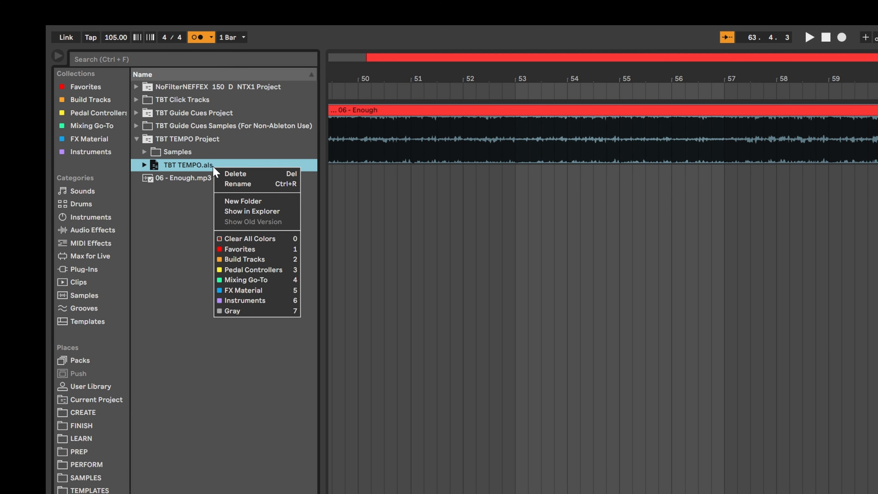
{"action": "left_click", "coordinate": [276, 259]}
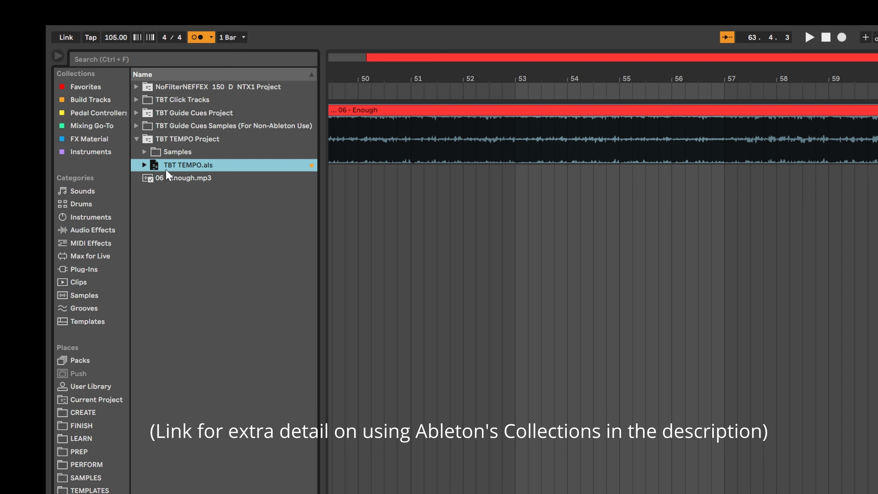
Step: Open the Build Tracks collection and expand the TBT TEMPO set's TEMPO track
{"action": "left_click", "coordinate": [88, 104]}
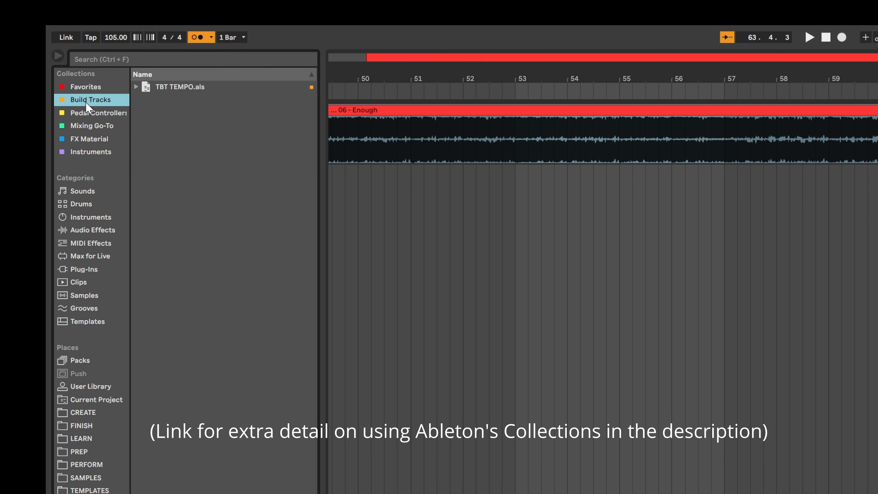
{"action": "left_click", "coordinate": [136, 86]}
{"action": "left_click", "coordinate": [144, 100]}
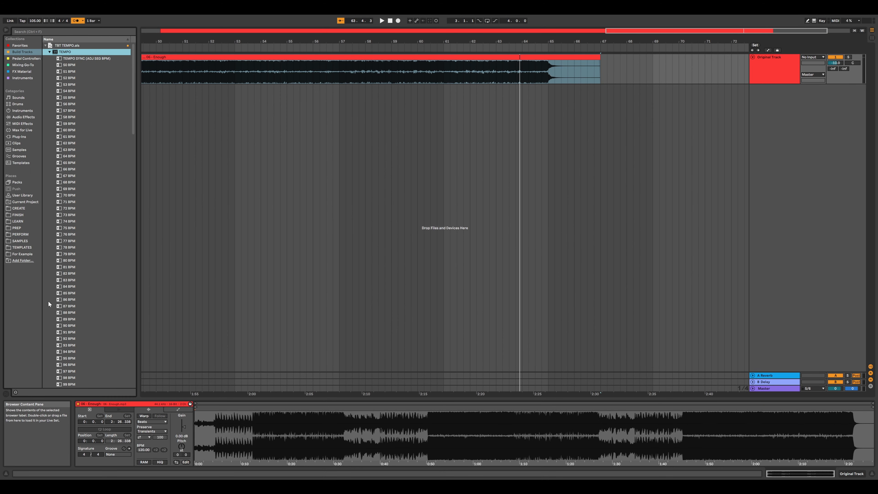
Step: Place the 105 BPM tempo clip at the arrangement start and move its TEMPO track above the Original Track
{"action": "scroll", "coordinate": [49, 304], "scroll_direction": "down", "scroll_amount": 5}
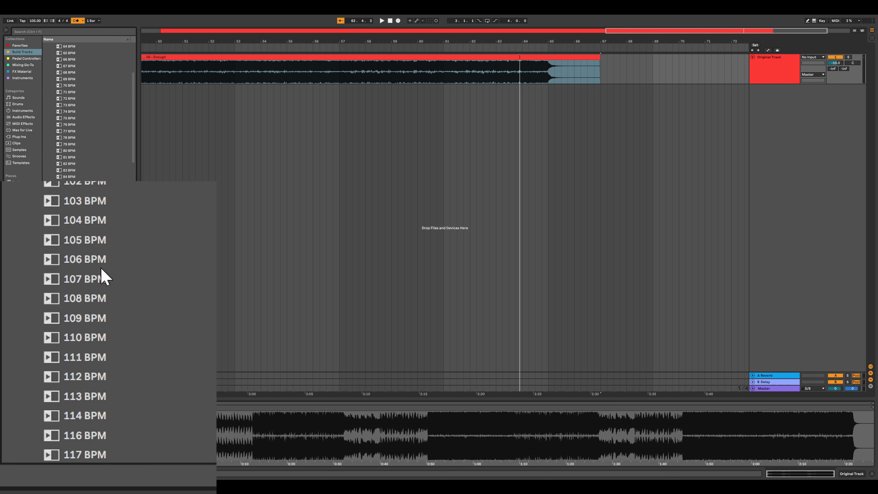
{"action": "left_click", "coordinate": [92, 314]}
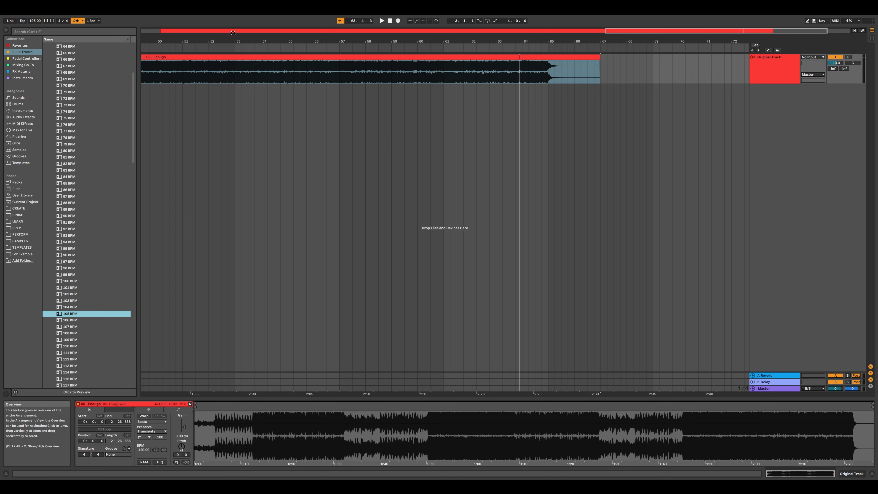
{"action": "left_click", "coordinate": [155, 31]}
{"action": "left_click_drag", "start_coordinate": [70, 313], "coordinate": [142, 100]}
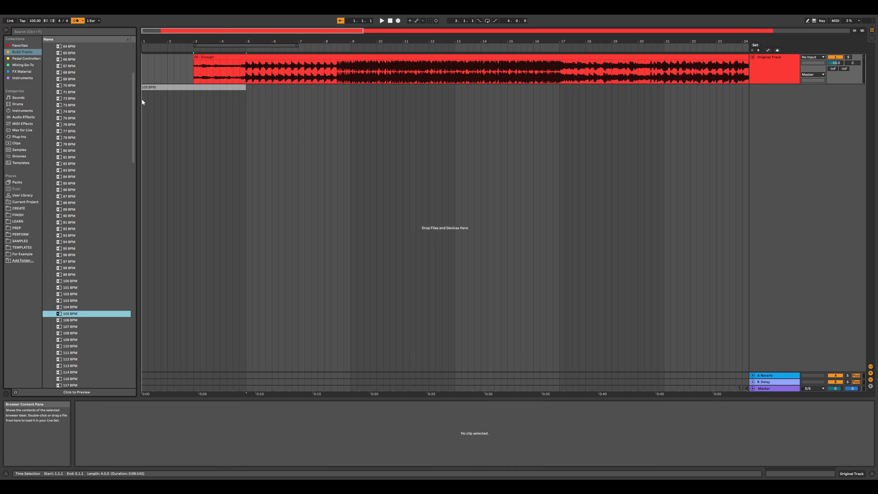
{"action": "left_click_drag", "start_coordinate": [777, 96], "coordinate": [771, 60]}
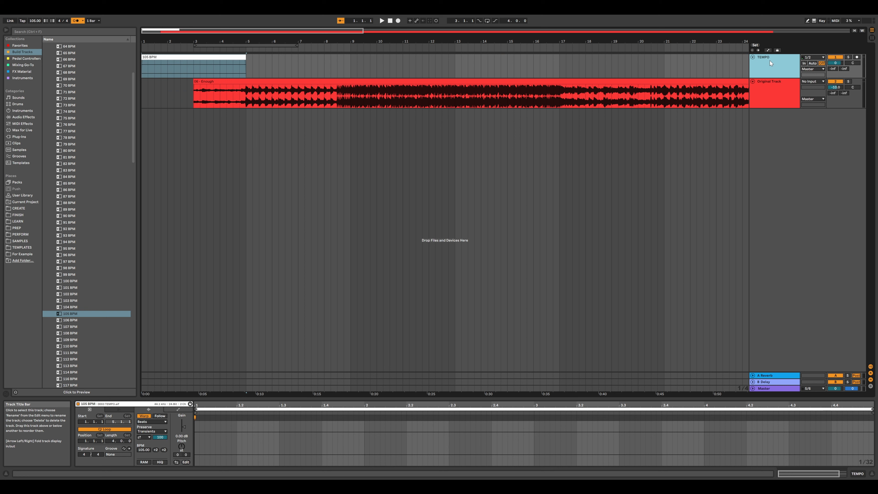
Step: Extend the 105 BPM clip's loop on the TEMPO track to the end of the song, around bar 67
{"action": "left_click_drag", "start_coordinate": [245, 58], "coordinate": [639, 57]}
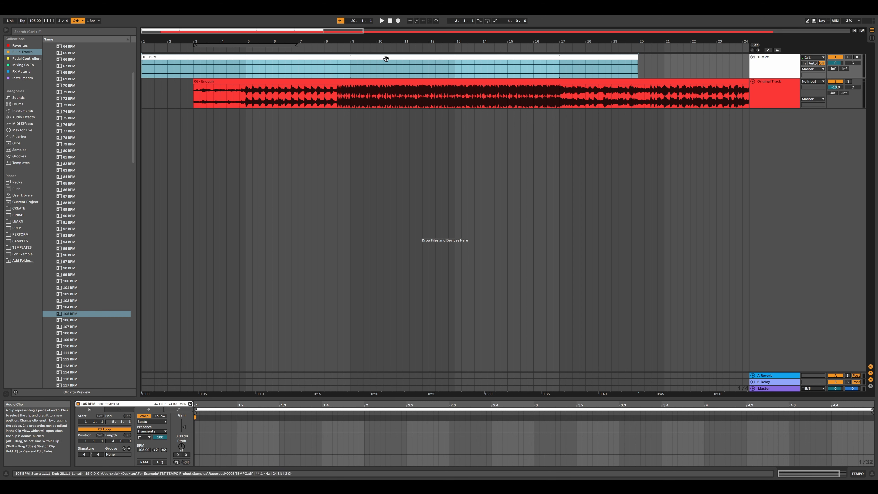
{"action": "left_click_drag", "start_coordinate": [294, 31], "coordinate": [294, 18]}
{"action": "left_click_drag", "start_coordinate": [629, 18], "coordinate": [629, 5]}
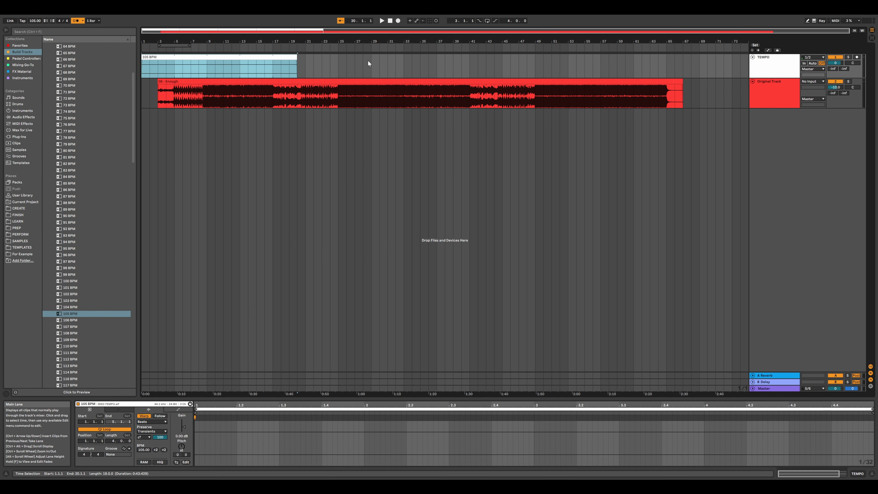
{"action": "left_click_drag", "start_coordinate": [298, 58], "coordinate": [683, 68]}
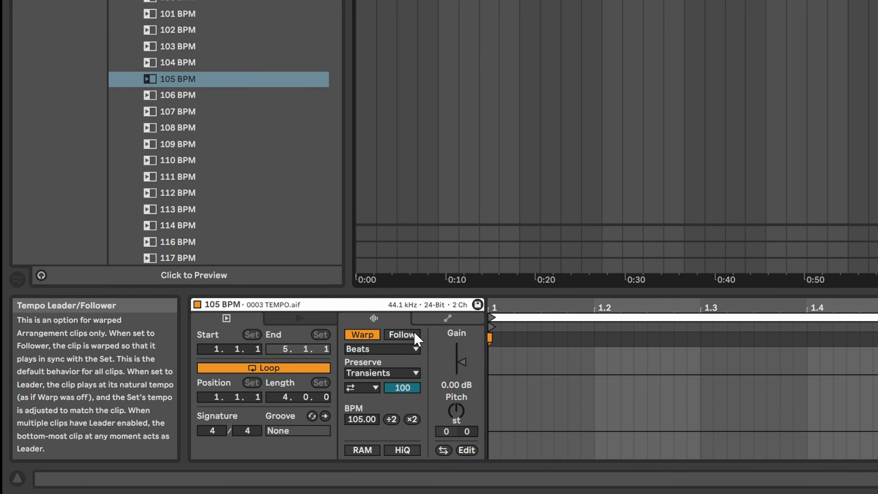
{"action": "left_click", "coordinate": [237, 395]}
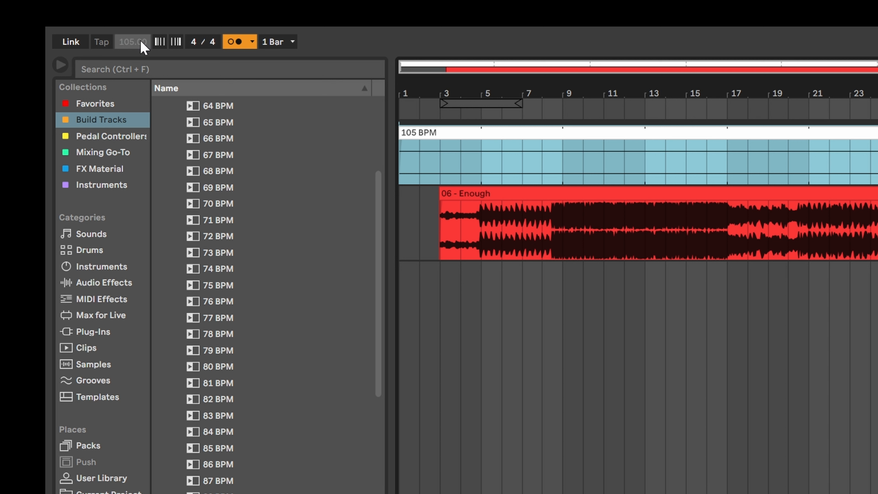
Step: Place the TEMPO SYNC (ADJ SEG BPM) clip on the TEMPO track just after the song's end
{"action": "left_click", "coordinate": [147, 47]}
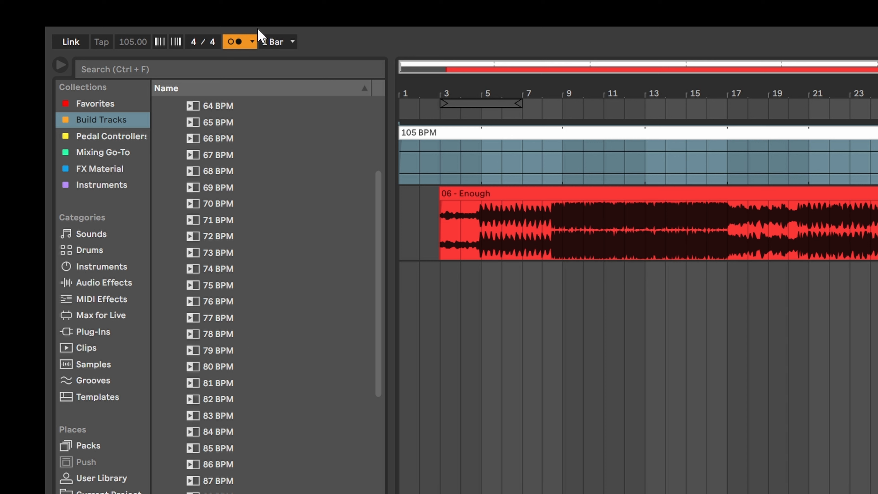
{"action": "scroll", "coordinate": [251, 353], "scroll_direction": "up", "scroll_amount": 3}
{"action": "scroll", "coordinate": [251, 347], "scroll_direction": "up", "scroll_amount": 5}
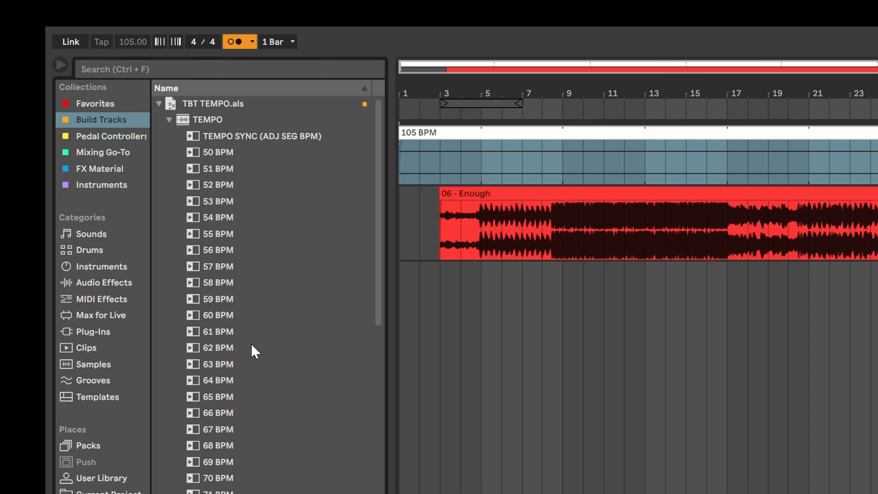
{"action": "left_click_drag", "start_coordinate": [219, 138], "coordinate": [717, 252]}
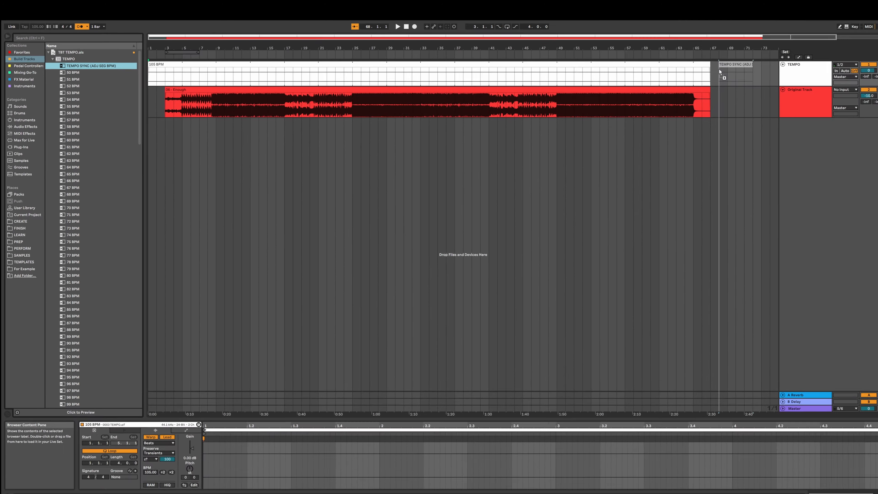
{"action": "left_click_drag", "start_coordinate": [557, 200], "coordinate": [693, 69]}
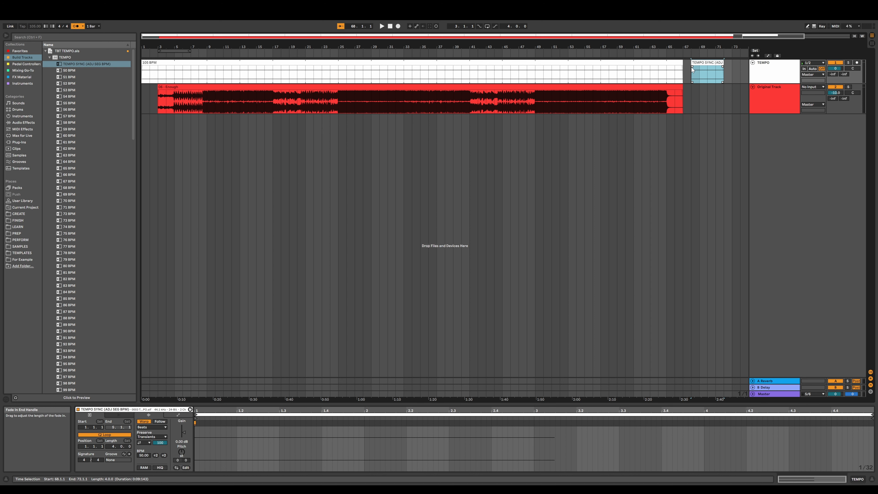
Step: Set the 06 - Enough song clip's warp mode to Complex
{"action": "left_click", "coordinate": [443, 87]}
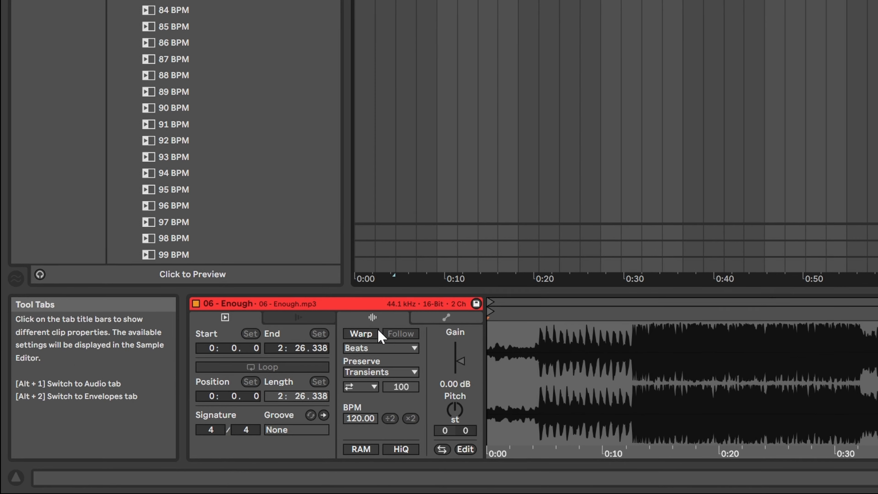
{"action": "left_click", "coordinate": [361, 333]}
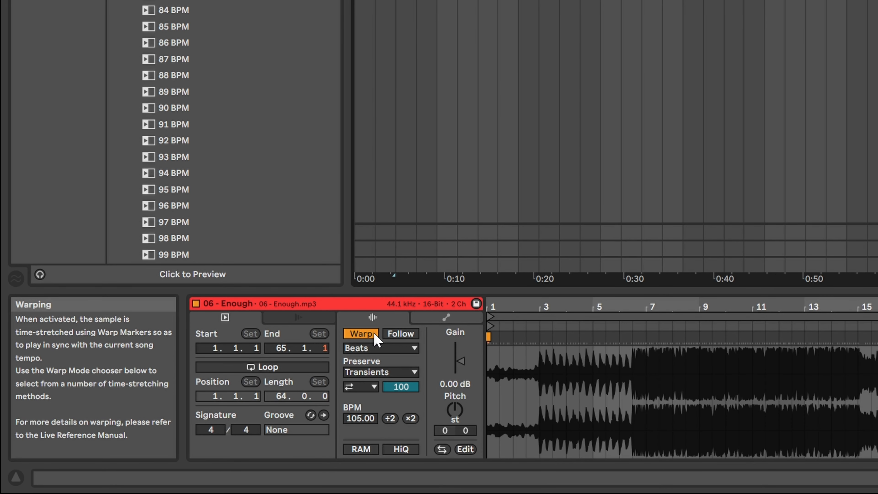
{"action": "left_click", "coordinate": [413, 350]}
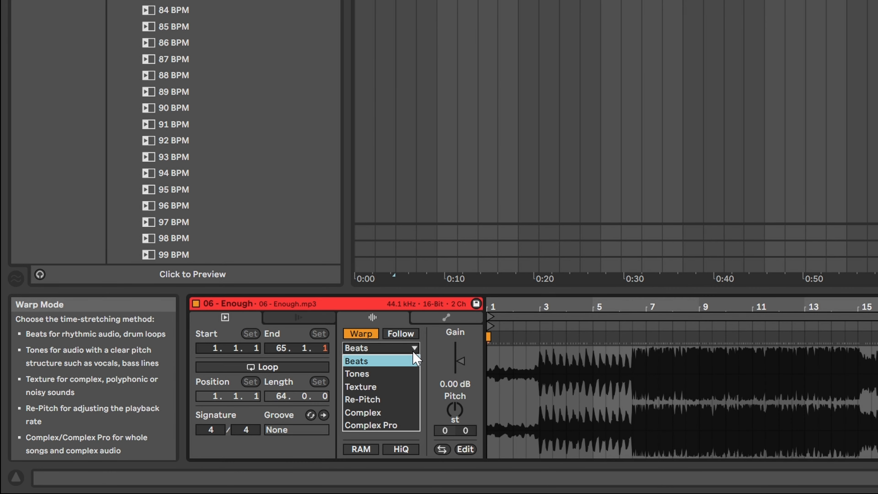
{"action": "left_click", "coordinate": [404, 413]}
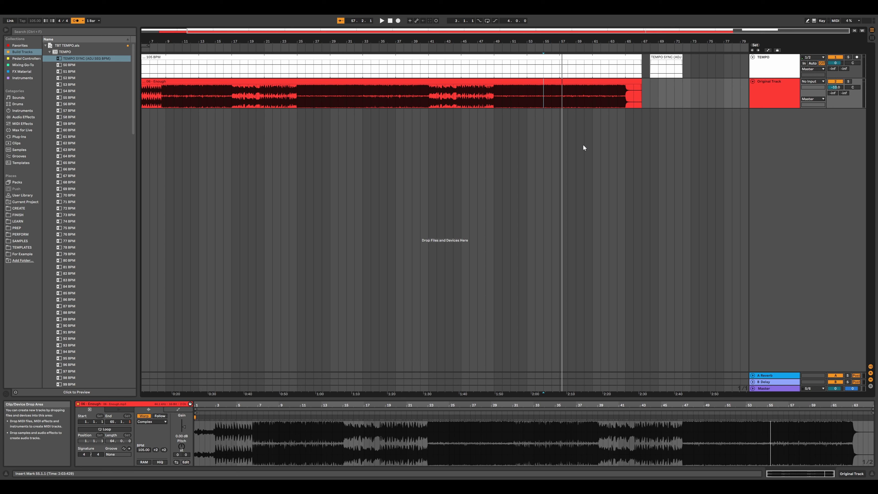
Step: Play the final section of the song to check its alignment with the tempo track
{"action": "key", "text": "plus"}
{"action": "key", "text": "plus"}
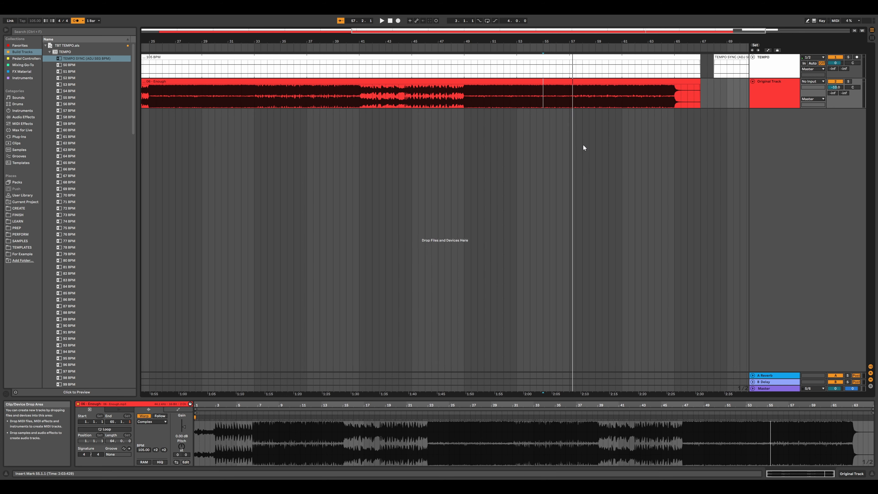
{"action": "key", "text": "space"}
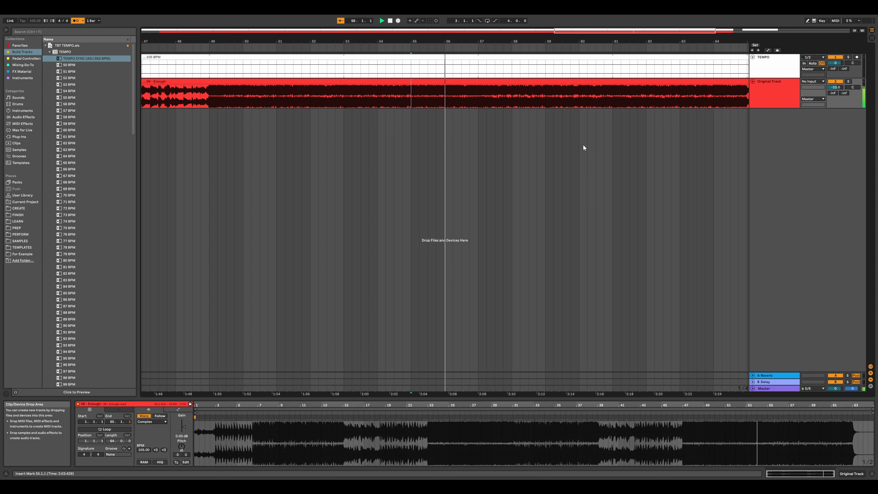
{"action": "key", "text": "space"}
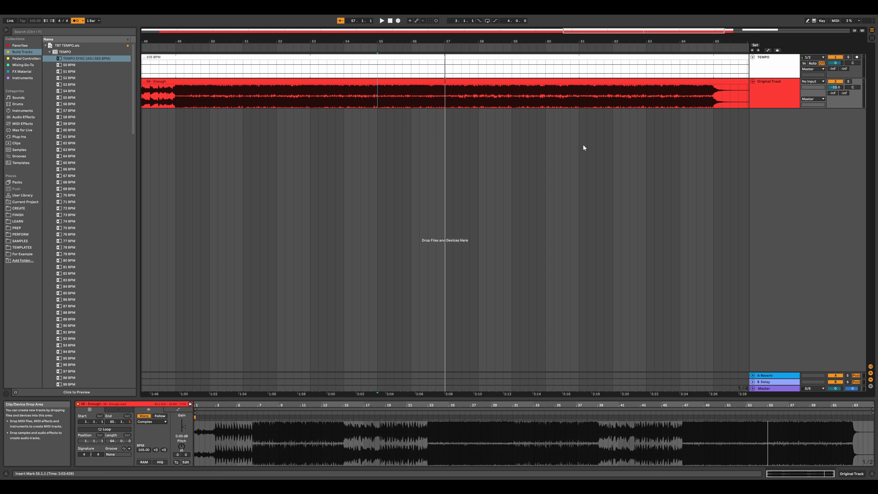
{"action": "scroll", "coordinate": [588, 156], "scroll_direction": "right", "scroll_amount": 5}
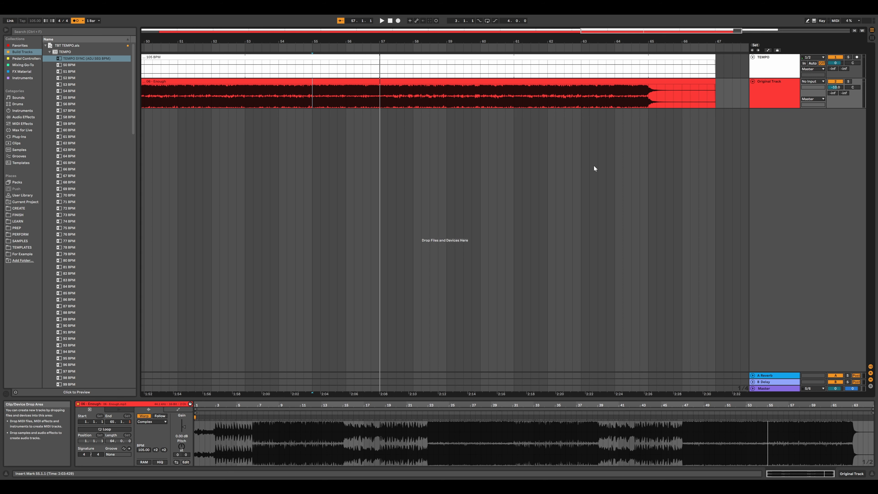
Step: Move the TEMPO SYNC clip to bar 57 and extend it to the song's end
{"action": "left_click_drag", "start_coordinate": [702, 57], "coordinate": [341, 59]}
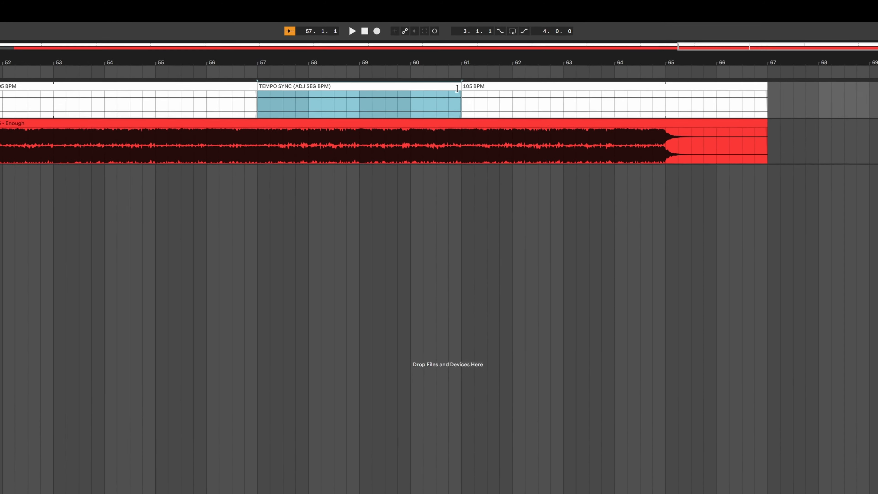
{"action": "left_click_drag", "start_coordinate": [456, 88], "coordinate": [757, 102]}
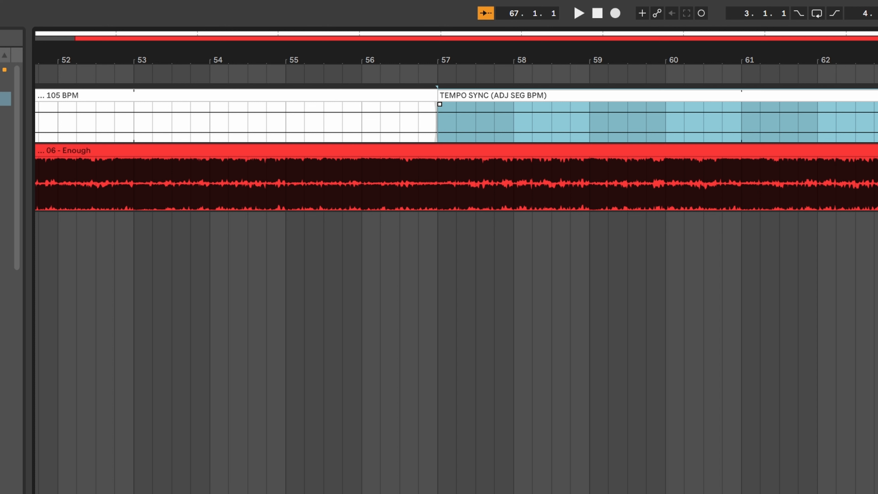
Step: Rename the TEMPO SYNC clip 52.5 BPM and set its clip BPM to 52.50
{"action": "key", "text": "super+r"}
{"action": "type", "text": "5"}
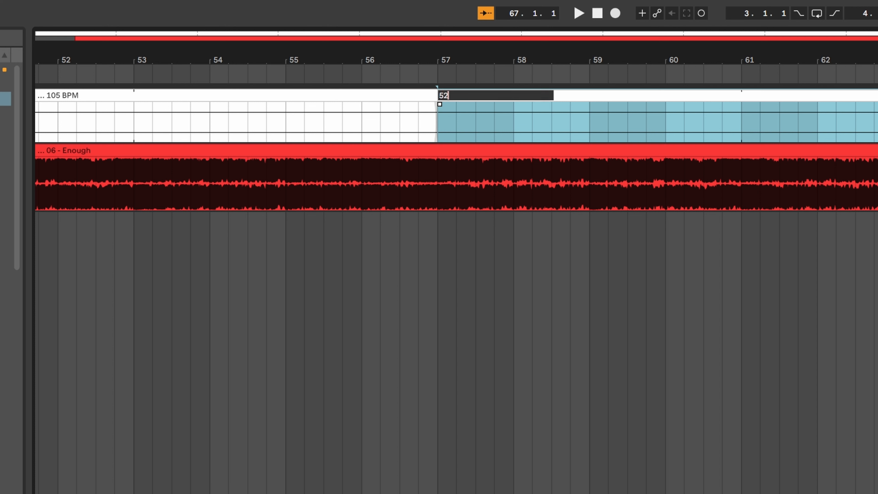
{"action": "type", "text": "2.5 CPM"}
{"action": "key", "text": "BackSpace"}
{"action": "key", "text": "BackSpace"}
{"action": "key", "text": "BackSpace"}
{"action": "type", "text": "BPM"}
{"action": "key", "text": "Return"}
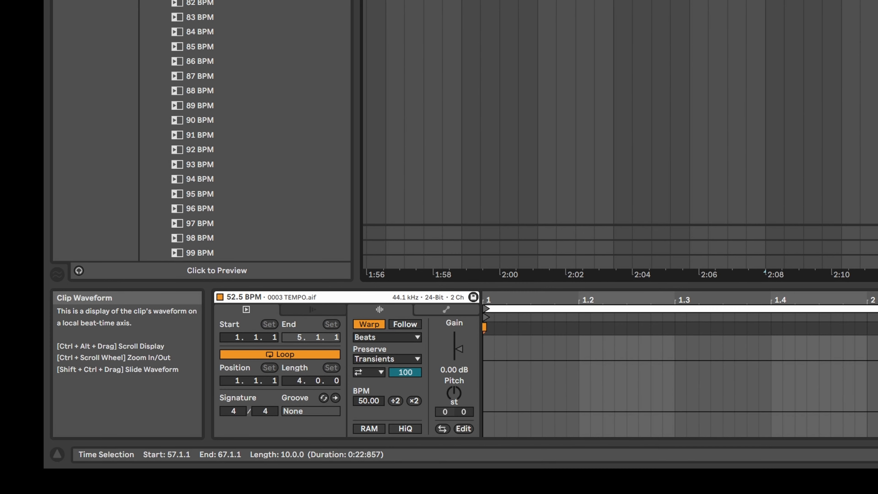
{"action": "type", "text": "52.50"}
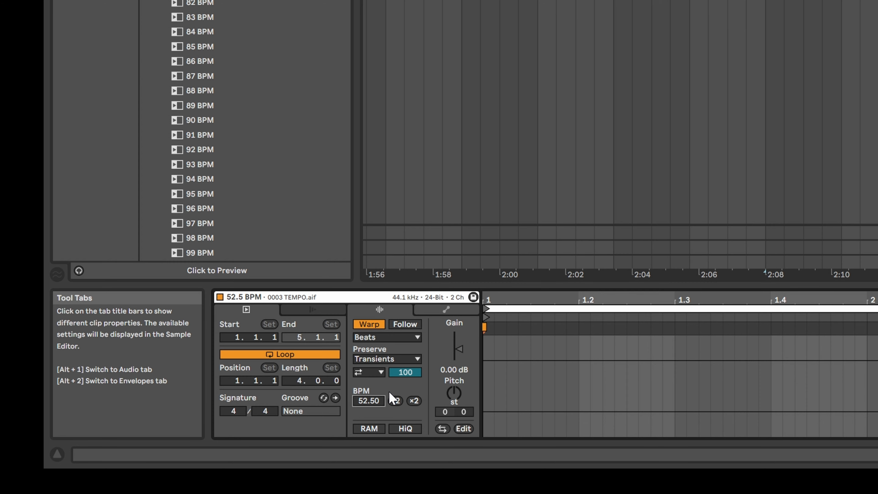
{"action": "left_click", "coordinate": [404, 325]}
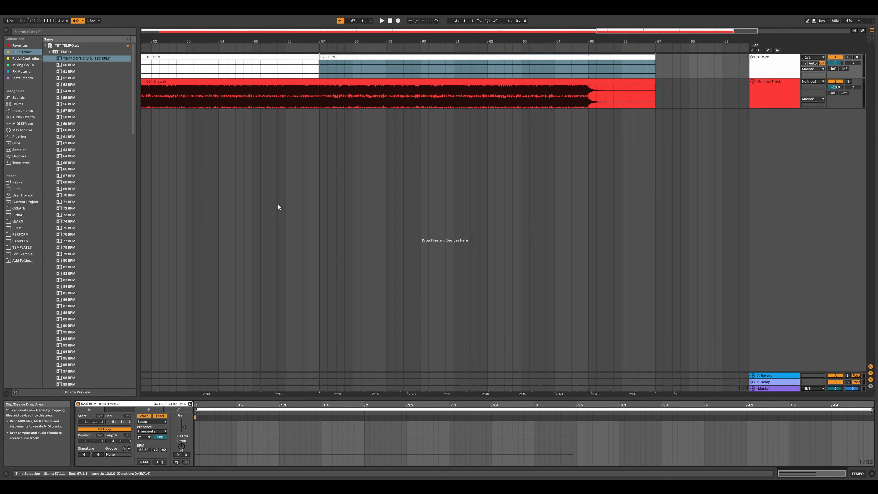
Step: Move the 52.5 BPM clip to start at bar 64 and extend the 105 BPM clip up to it
{"action": "left_click", "coordinate": [251, 131]}
{"action": "key", "text": "space"}
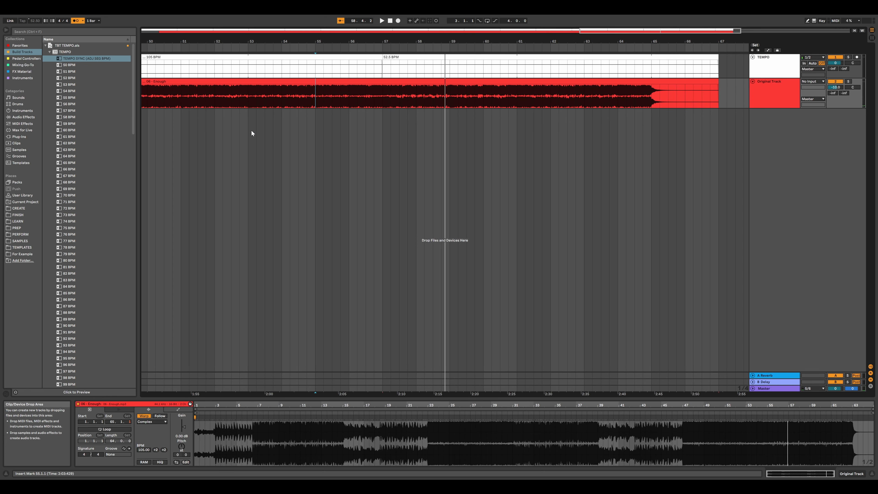
{"action": "left_click_drag", "start_coordinate": [396, 72], "coordinate": [631, 72]}
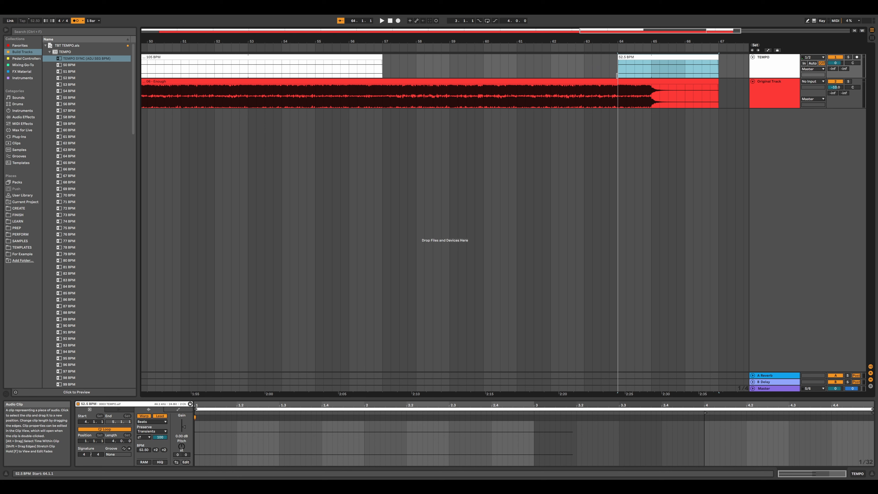
{"action": "left_click", "coordinate": [384, 57]}
{"action": "left_click_drag", "start_coordinate": [383, 58], "coordinate": [618, 57]}
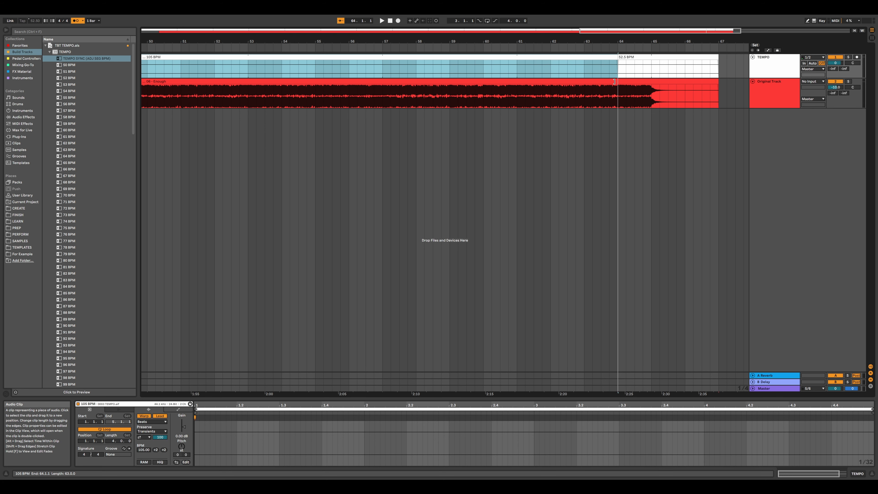
Step: Shift the 52.5 BPM clip slightly later and play back the tempo change near the ending
{"action": "left_click", "coordinate": [525, 135]}
{"action": "key", "text": "space"}
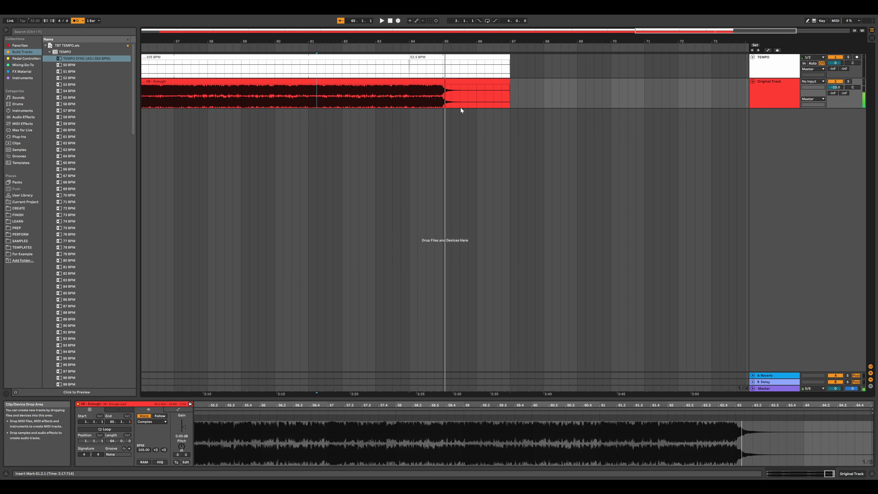
{"action": "left_click_drag", "start_coordinate": [411, 57], "coordinate": [426, 58]}
{"action": "left_click", "coordinate": [371, 99]}
{"action": "key", "text": "space"}
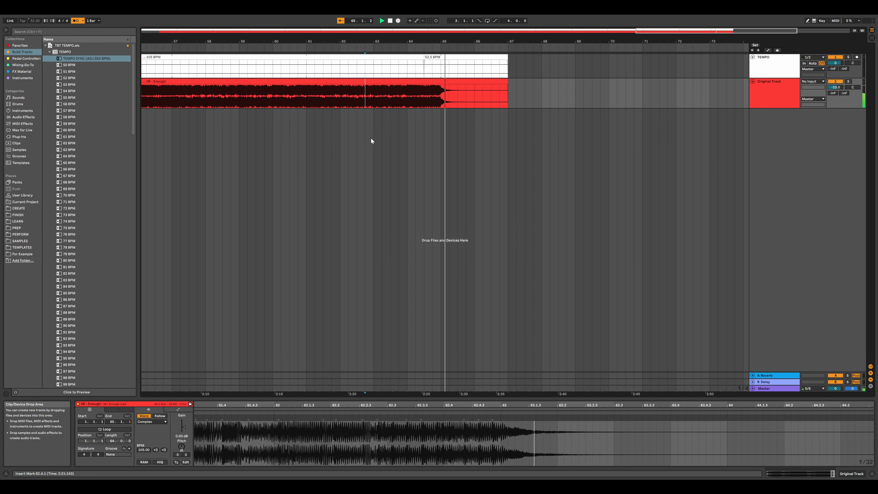
{"action": "key", "text": "space"}
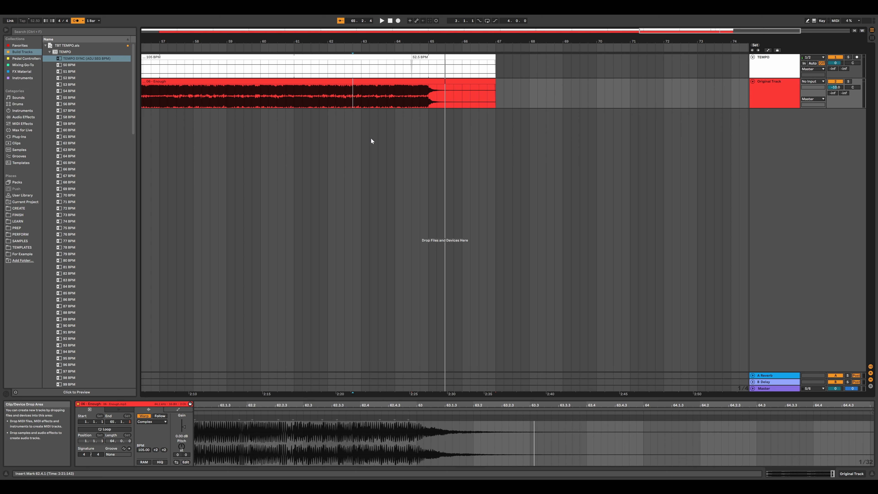
Step: Move the 52.5 BPM clip past the song's end, around bar 68, and play the ending
{"action": "left_click_drag", "start_coordinate": [448, 59], "coordinate": [529, 67]}
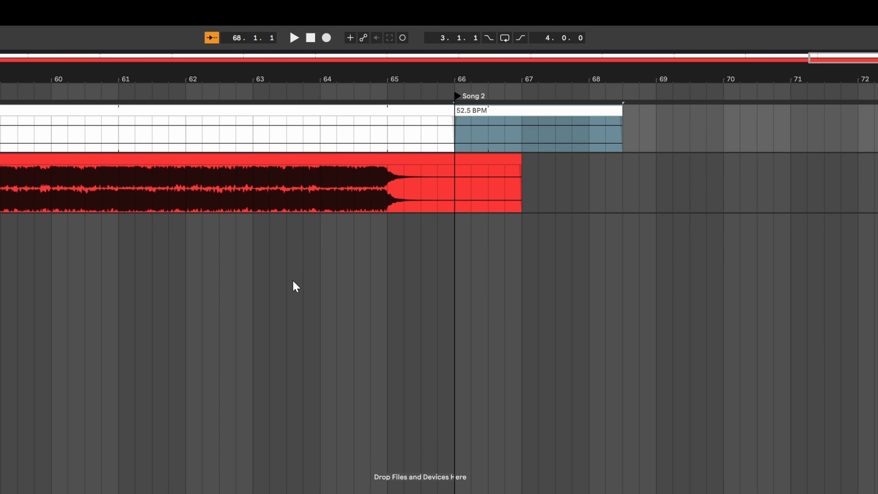
{"action": "left_click", "coordinate": [293, 280]}
{"action": "key", "text": "space"}
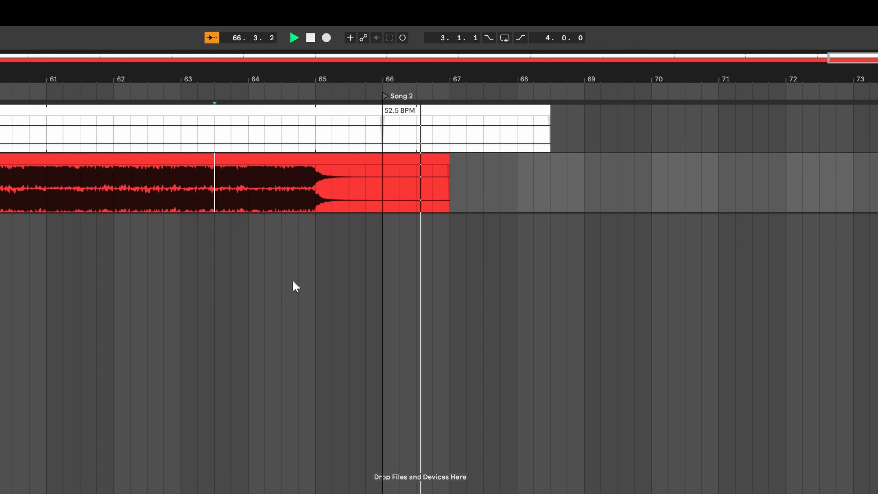
{"action": "key", "text": "space"}
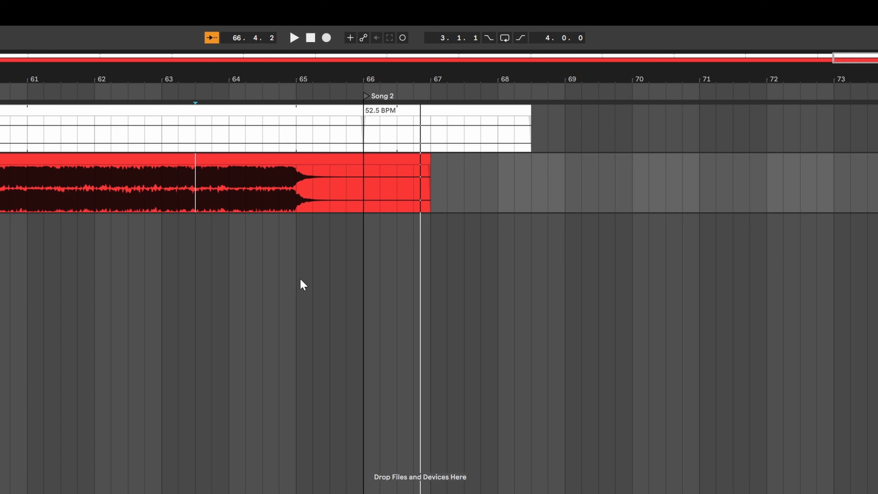
Step: Move the 52.5 BPM clip onto a new TEMPO track at bar 66 and extend the 105 BPM clip to bar 67
{"action": "left_click_drag", "start_coordinate": [379, 111], "coordinate": [365, 223]}
{"action": "left_click_drag", "start_coordinate": [363, 128], "coordinate": [433, 132]}
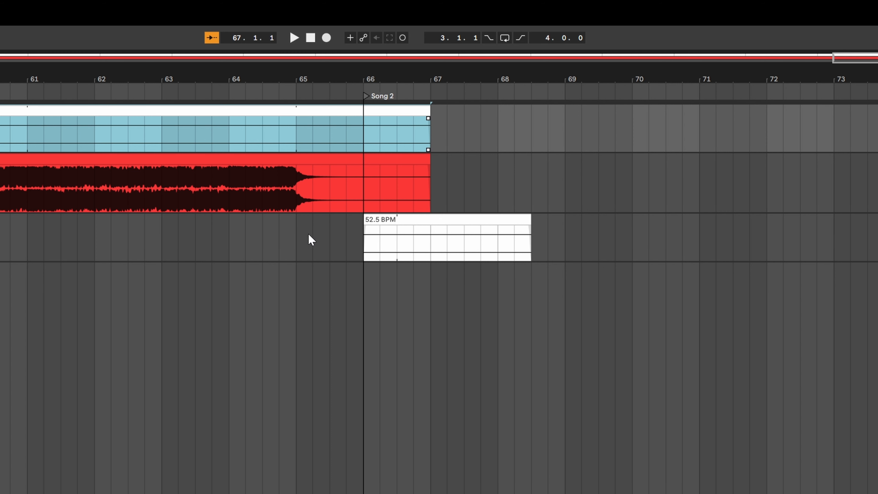
{"action": "left_click", "coordinate": [245, 298]}
{"action": "key", "text": "space"}
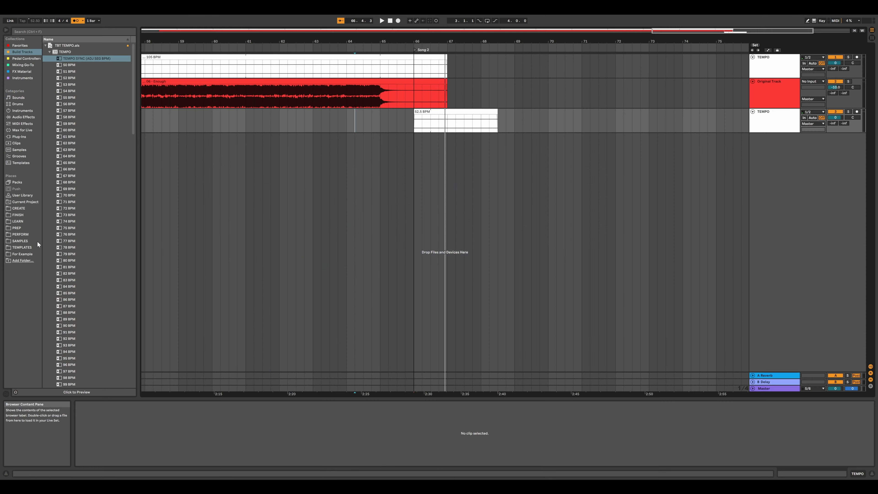
Step: Locate the Advanced Click.als project in the example folder and tag it with the Build Tracks color label
{"action": "left_click", "coordinate": [9, 254]}
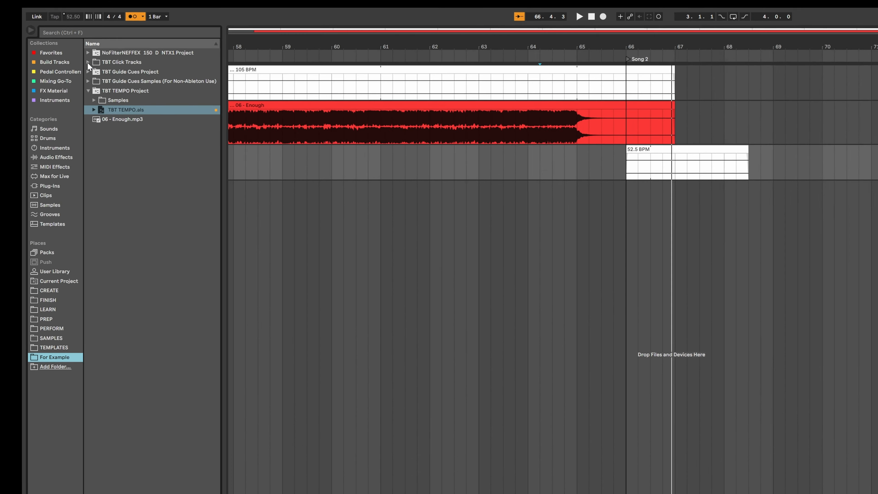
{"action": "left_click", "coordinate": [45, 52]}
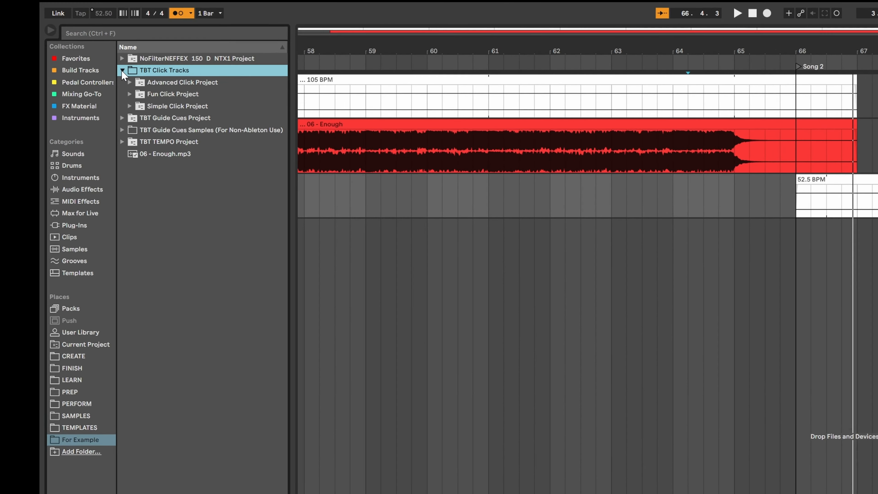
{"action": "left_click", "coordinate": [129, 82]}
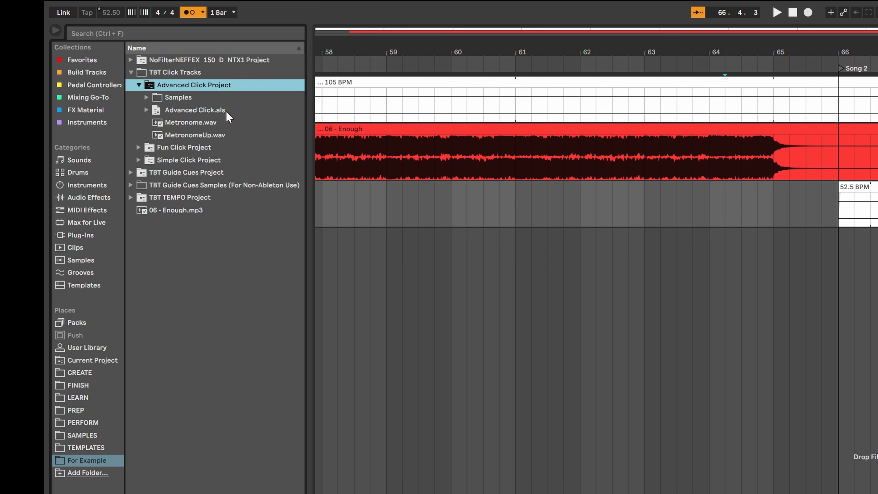
{"action": "right_click", "coordinate": [234, 112]}
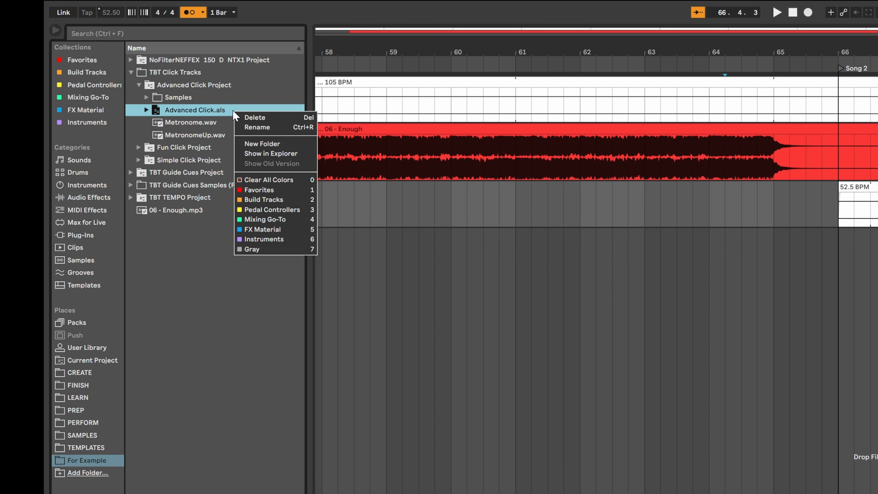
{"action": "left_click", "coordinate": [289, 200]}
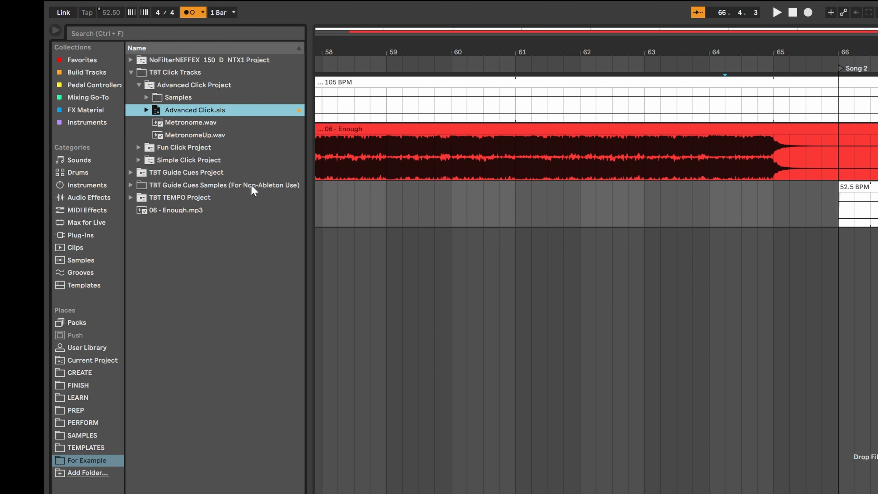
Step: Open the Build Tracks collection and add the ADV CLICK 4/4 clip on a new track at the song's start
{"action": "left_click", "coordinate": [102, 74]}
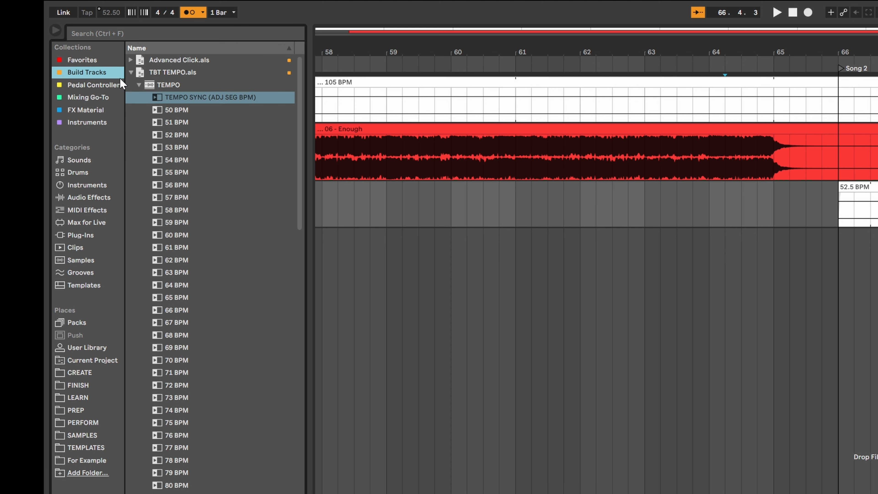
{"action": "left_click", "coordinate": [130, 73]}
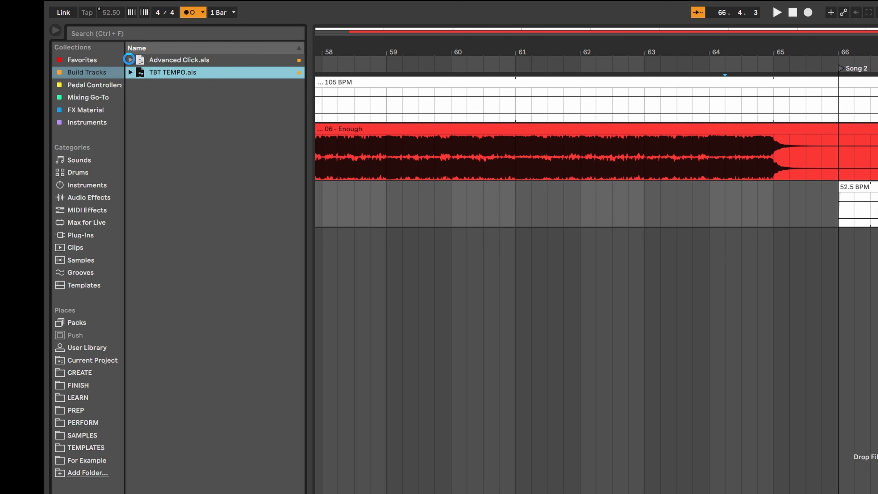
{"action": "left_click", "coordinate": [131, 60]}
{"action": "left_click", "coordinate": [138, 71]}
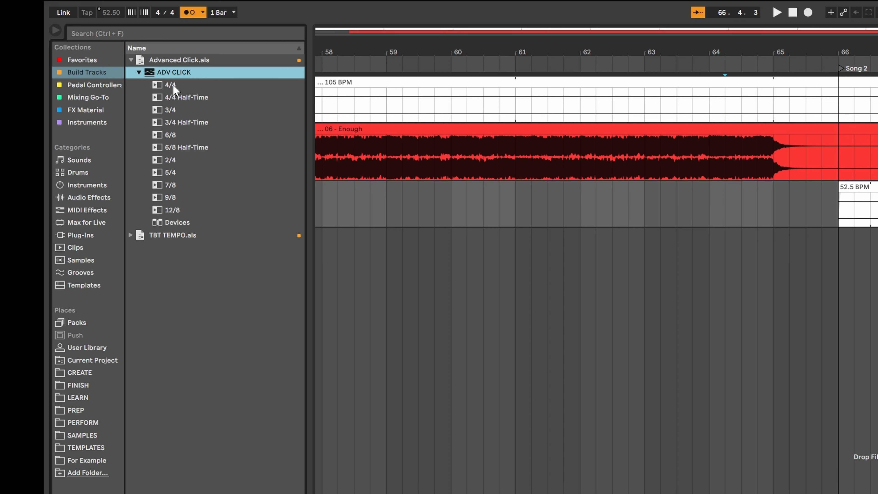
{"action": "left_click", "coordinate": [320, 34]}
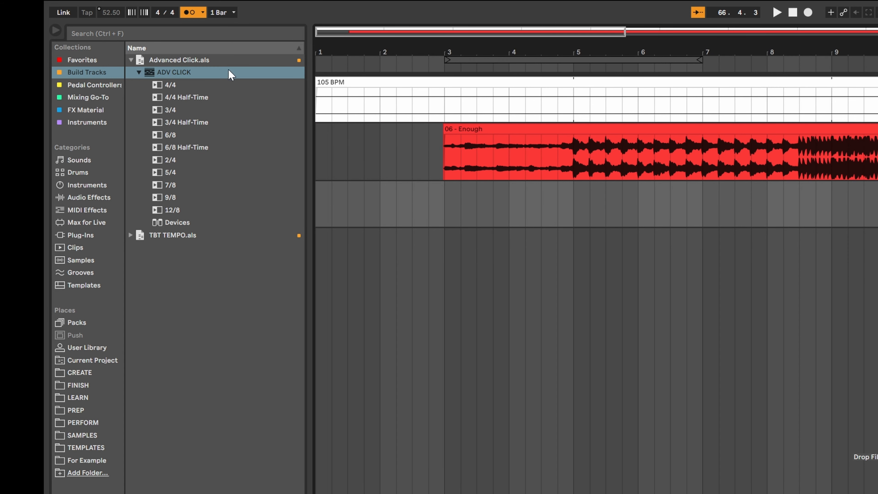
{"action": "left_click", "coordinate": [170, 86]}
{"action": "left_click_drag", "start_coordinate": [190, 101], "coordinate": [318, 246]}
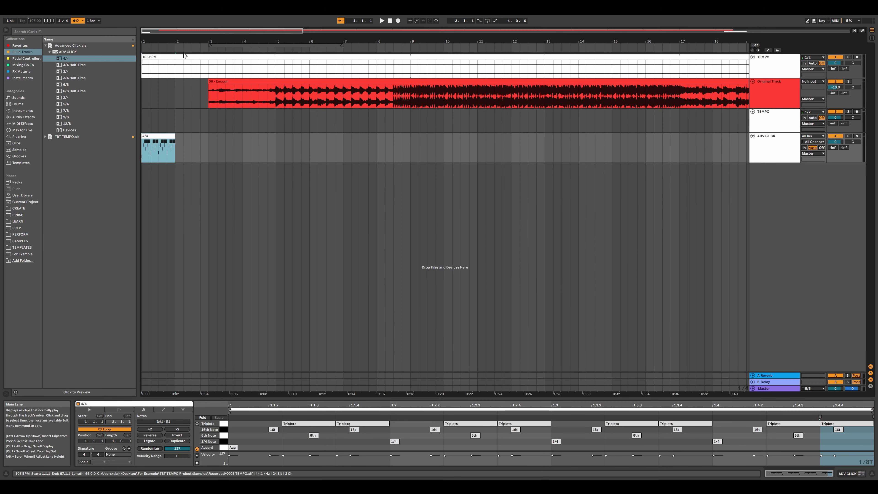
Step: Extend the 4/4 click clip across the whole song up to about bar 67
{"action": "left_click_drag", "start_coordinate": [224, 32], "coordinate": [224, 31]}
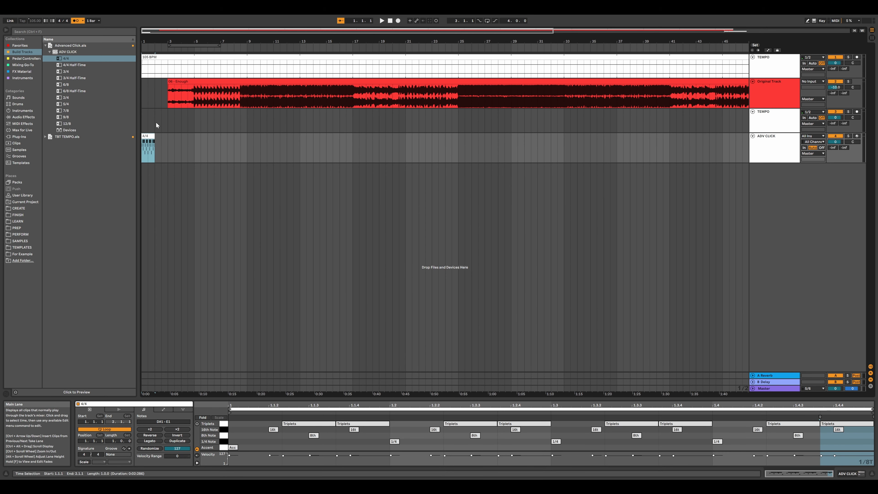
{"action": "left_click_drag", "start_coordinate": [155, 152], "coordinate": [731, 158]}
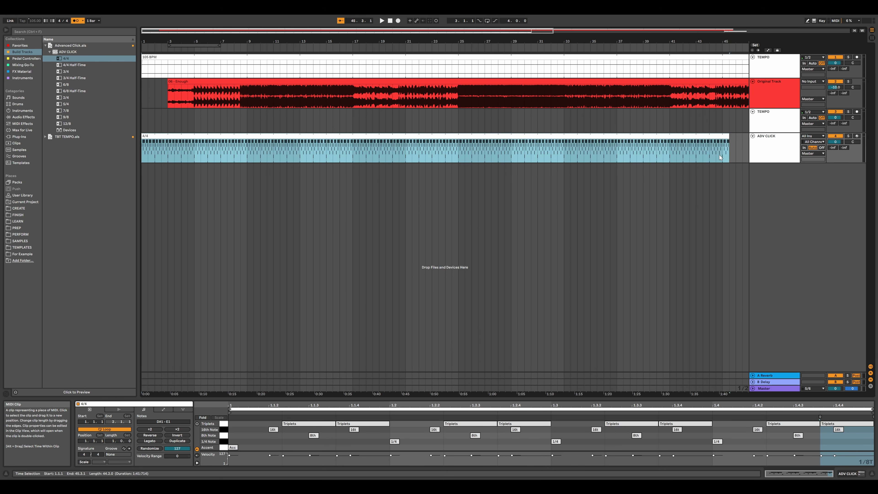
{"action": "left_click_drag", "start_coordinate": [225, 31], "coordinate": [225, 30]}
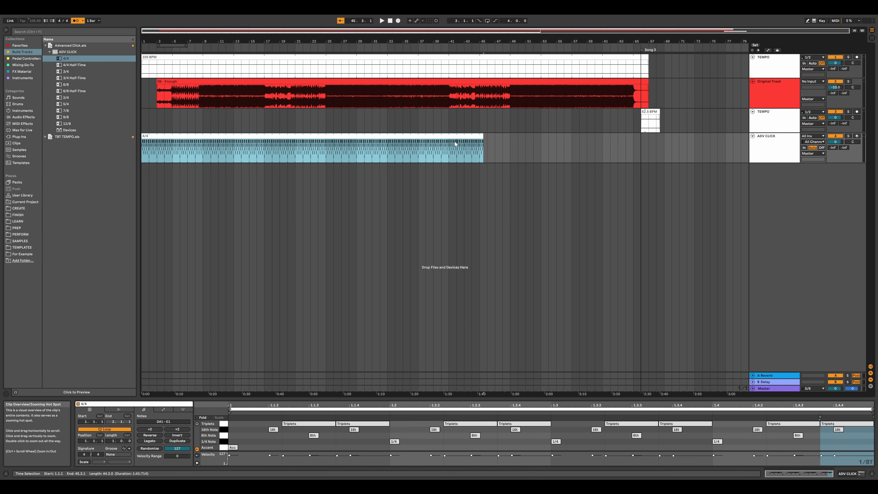
{"action": "left_click_drag", "start_coordinate": [484, 153], "coordinate": [649, 160]}
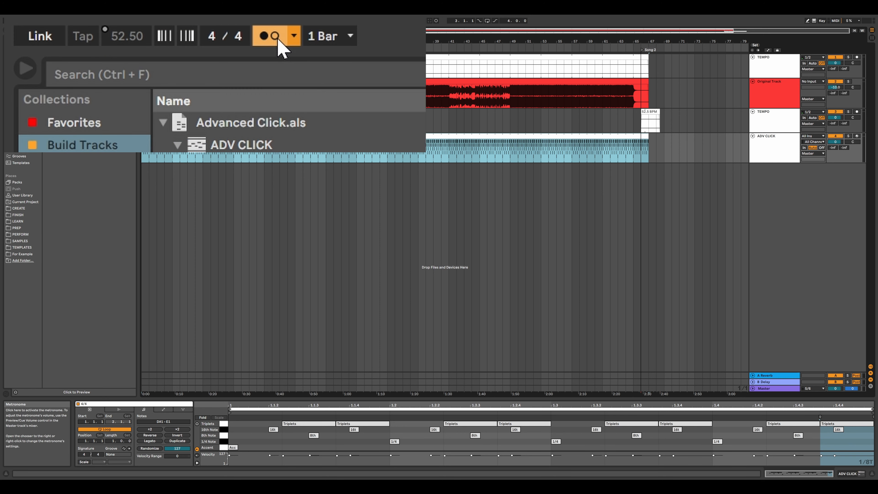
Step: Switch off the global metronome and show the Advanced Click device on the ADV CLICK track
{"action": "left_click", "coordinate": [78, 21]}
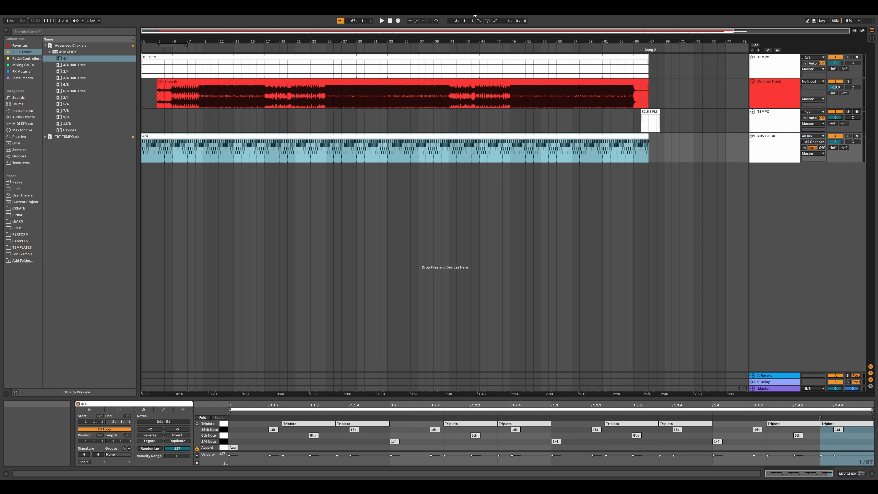
{"action": "left_click", "coordinate": [771, 143]}
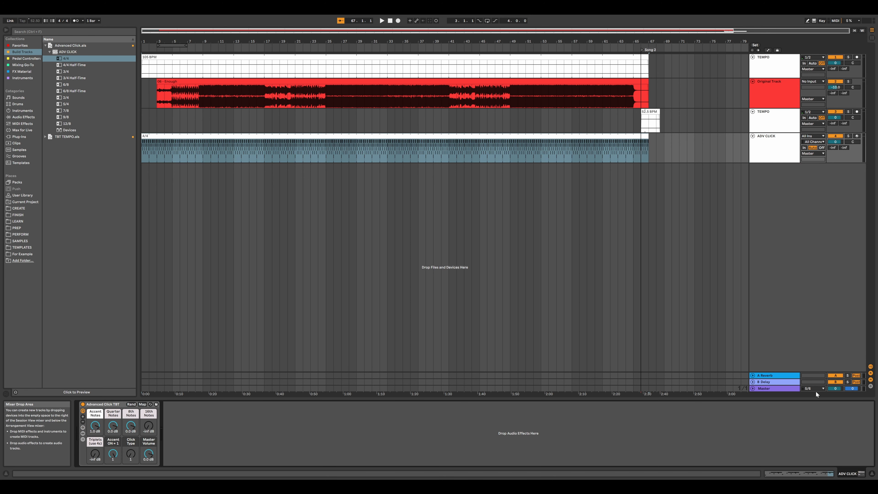
{"action": "left_click", "coordinate": [808, 471]}
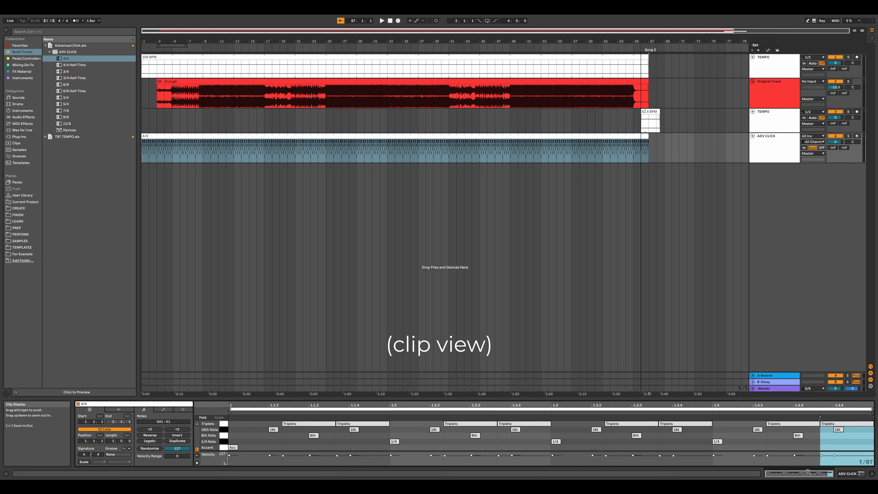
{"action": "left_click", "coordinate": [852, 474]}
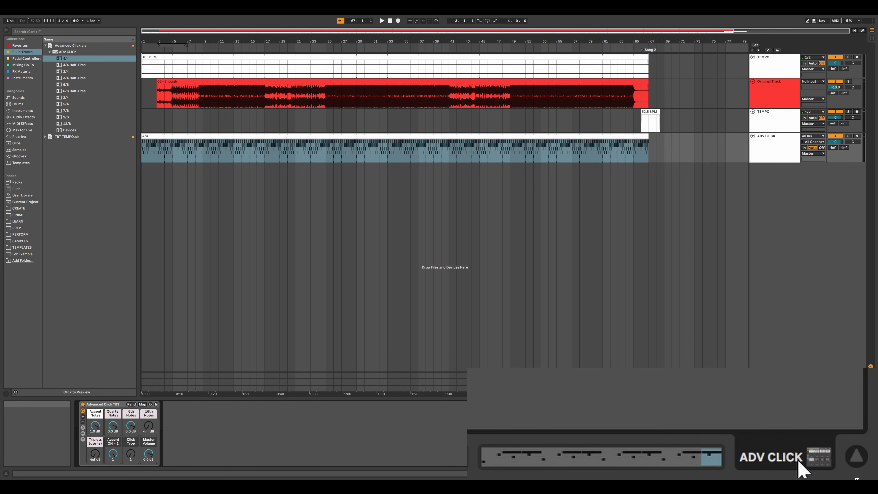
Step: Extend the 4/4 click clip past the song's end to about bar 68
{"action": "left_click", "coordinate": [656, 158]}
{"action": "key", "text": "plus"}
{"action": "key", "text": "plus"}
{"action": "key", "text": "plus"}
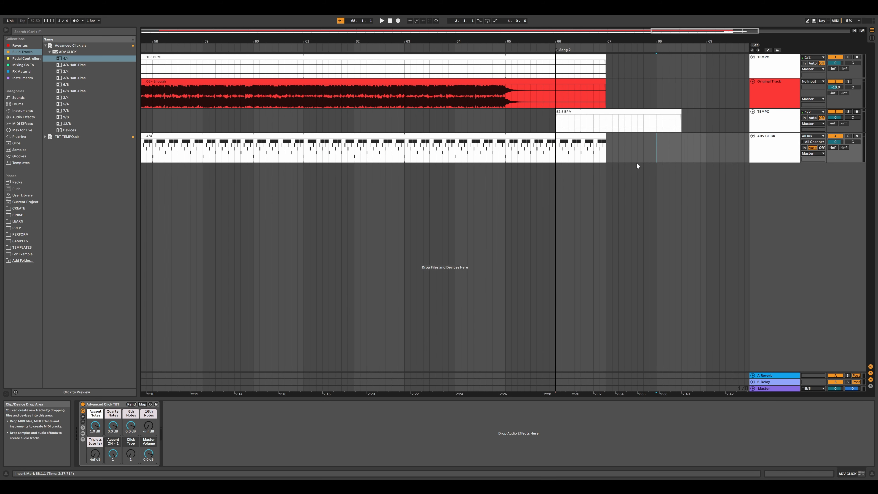
{"action": "left_click_drag", "start_coordinate": [606, 145], "coordinate": [673, 144]}
{"action": "left_click", "coordinate": [653, 110]}
{"action": "key", "text": "ctrl+l"}
{"action": "left_click", "coordinate": [604, 149]}
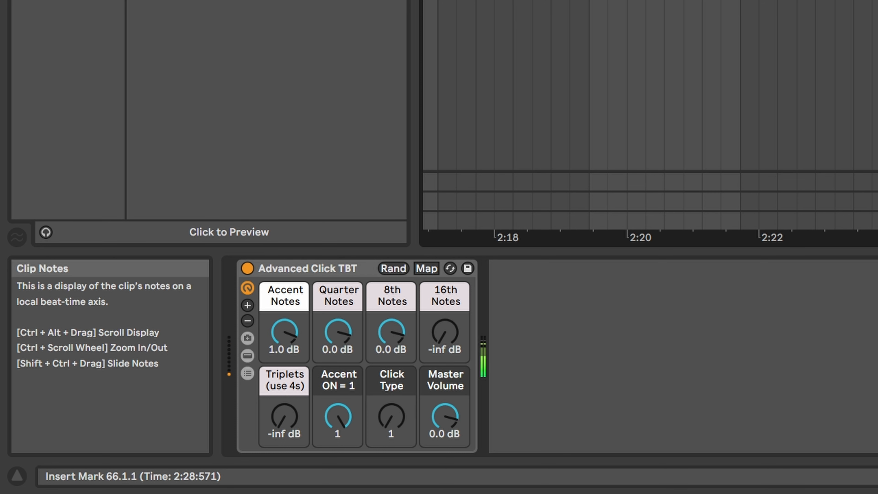
Step: Raise the 8th Notes, 16th Notes and Triplets click levels to 0.0 dB, then return each to -inf dB
{"action": "left_click_drag", "start_coordinate": [397, 331], "coordinate": [398, 374]}
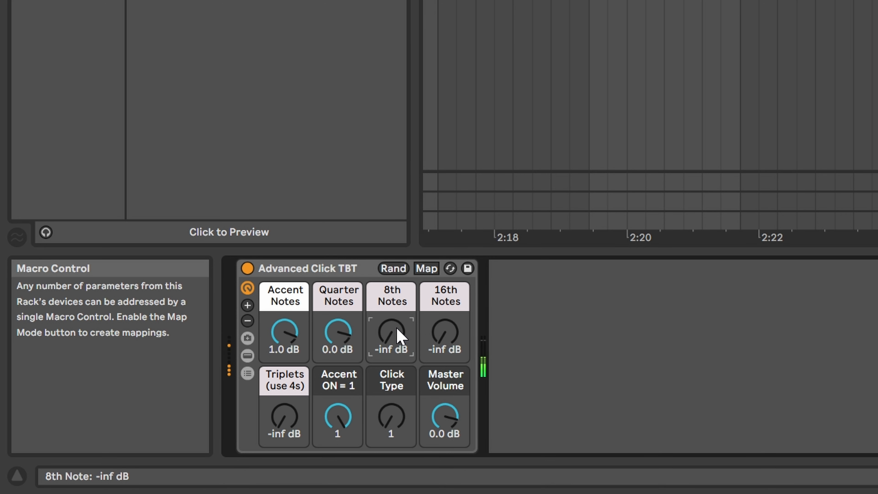
{"action": "double_click", "coordinate": [397, 330]}
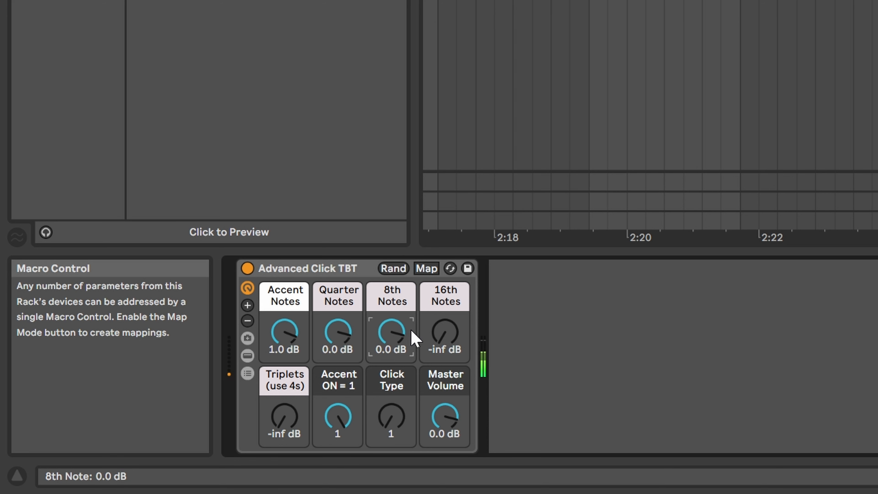
{"action": "double_click", "coordinate": [444, 335]}
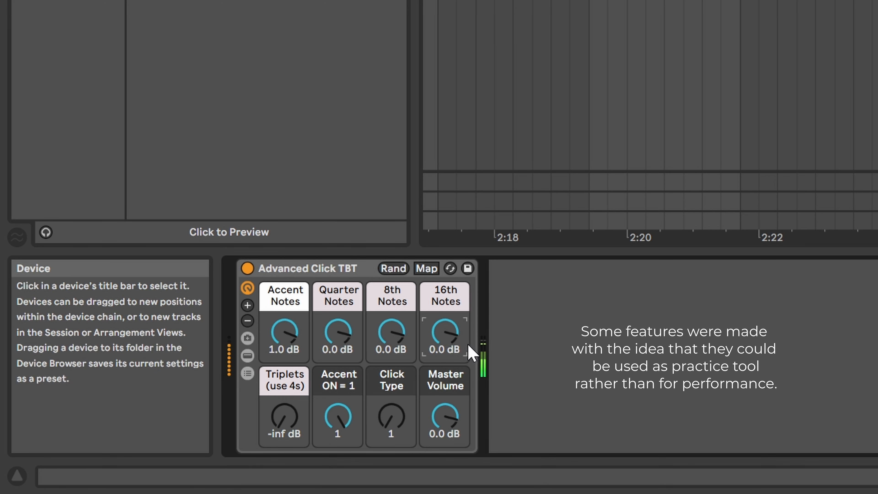
{"action": "left_click_drag", "start_coordinate": [451, 347], "coordinate": [451, 374]}
{"action": "left_click_drag", "start_coordinate": [411, 335], "coordinate": [410, 363]}
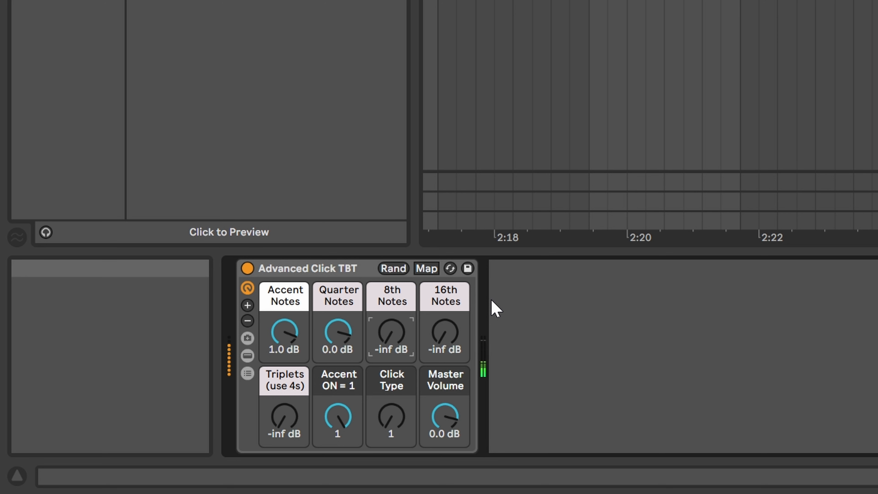
{"action": "double_click", "coordinate": [283, 430]}
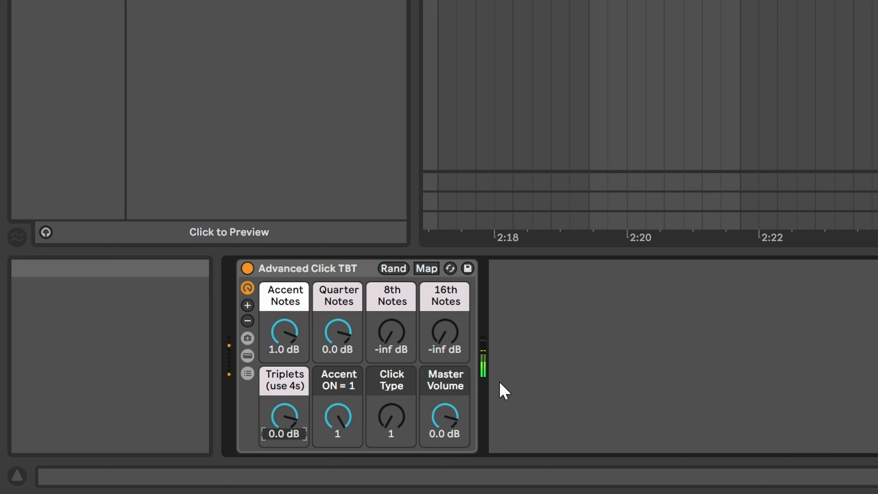
{"action": "left_click_drag", "start_coordinate": [300, 418], "coordinate": [299, 447]}
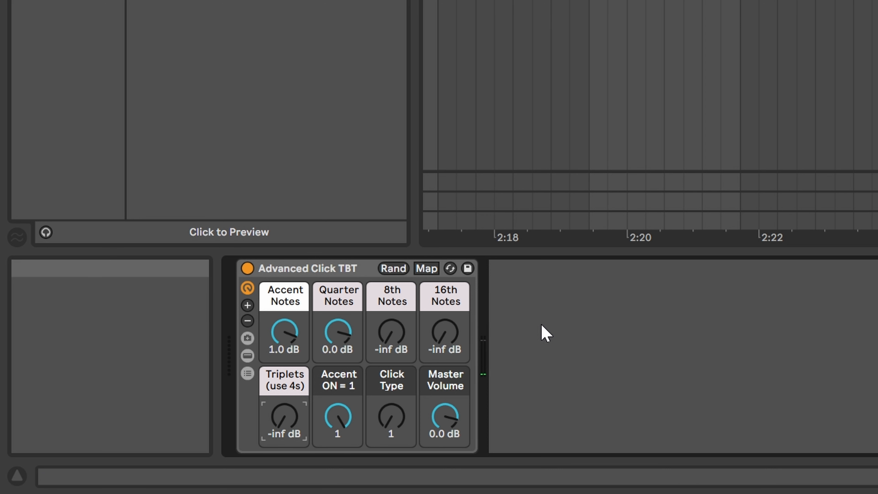
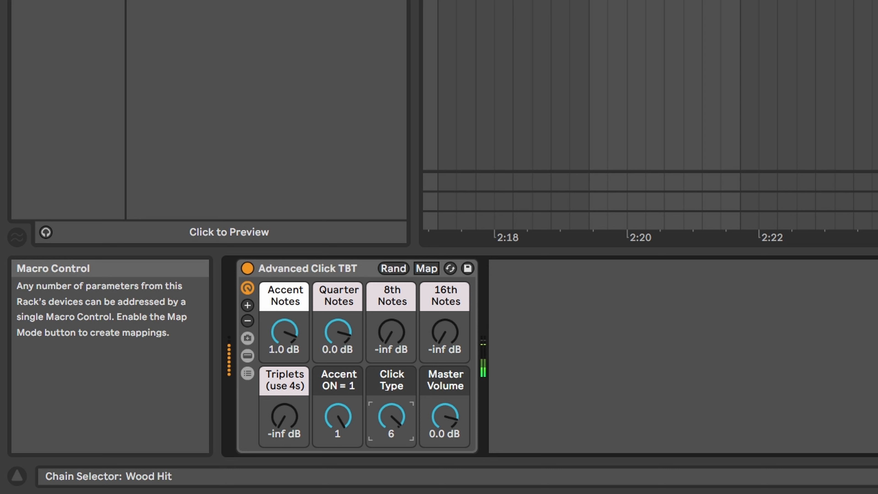
Step: Change the Click Type setting on the Advanced Click device
{"action": "left_click_drag", "start_coordinate": [391, 416], "coordinate": [391, 484]}
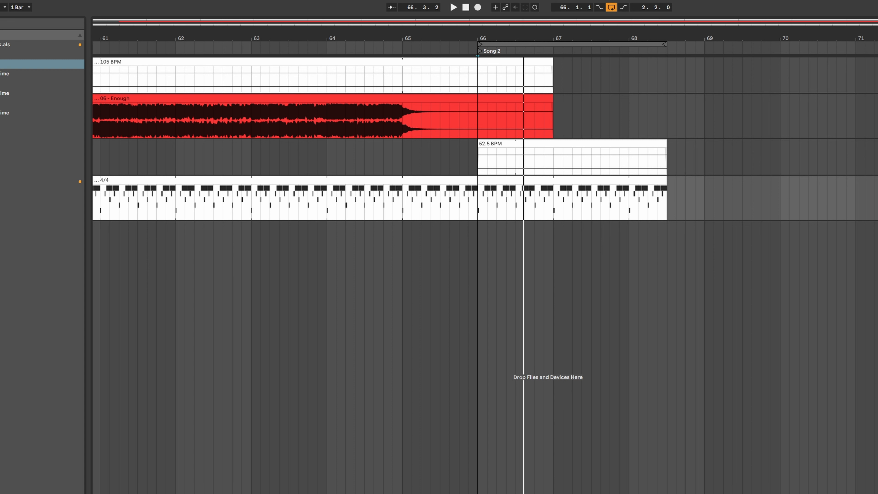
Step: Cut the 4/4 click clip back to end at bar 65 and place a 4/4 click clip from bar 66 to 68 under Song 2
{"action": "left_click_drag", "start_coordinate": [666, 195], "coordinate": [404, 195]}
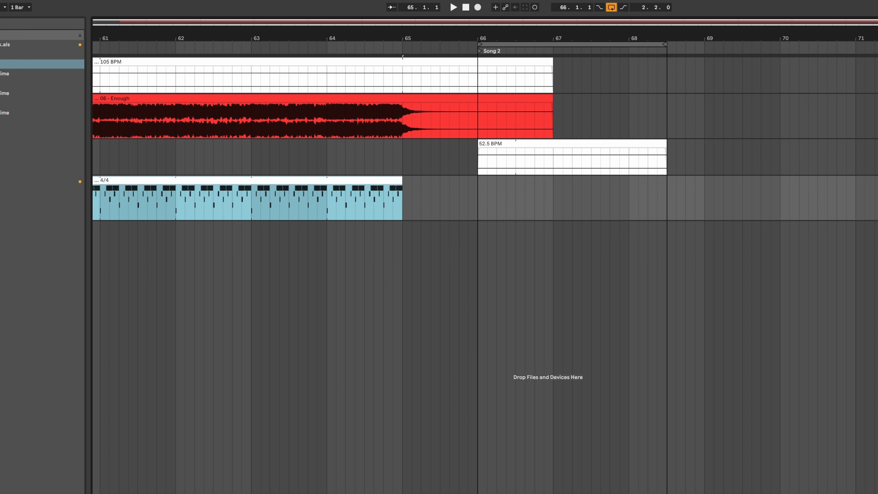
{"action": "left_click_drag", "start_coordinate": [352, 212], "coordinate": [662, 195]}
Step: Switch looping off and play back the transition between the two songs
{"action": "left_click", "coordinate": [611, 7]}
{"action": "left_click", "coordinate": [319, 249]}
{"action": "key", "text": "space"}
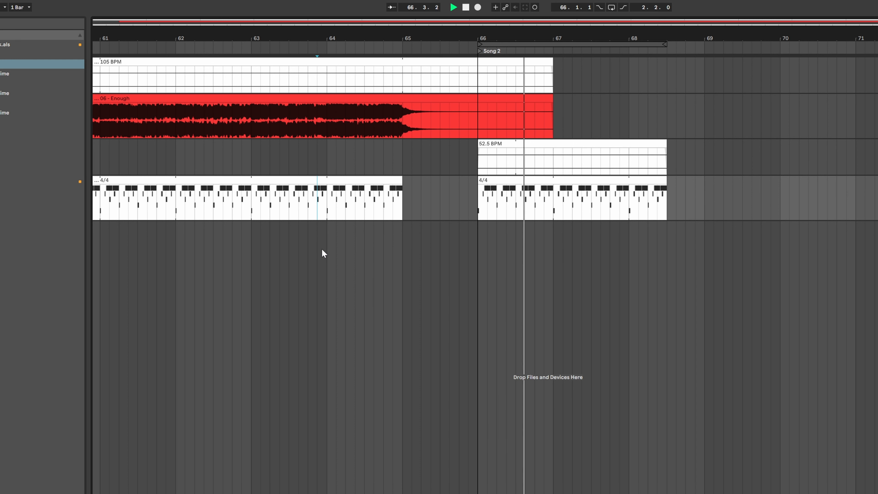
{"action": "key", "text": "space"}
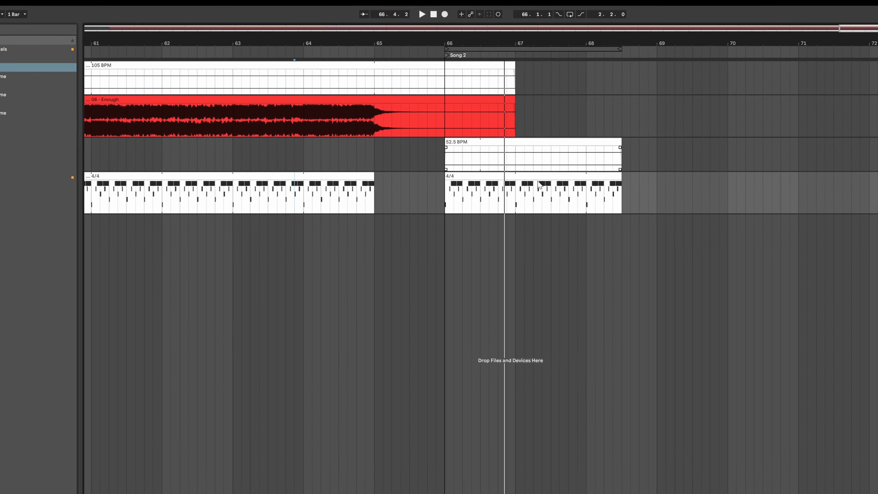
Step: Move the Song 2 tempo and click clips and the Song 2 locator to start at bar 77
{"action": "left_click", "coordinate": [512, 175]}
{"action": "left_click", "coordinate": [473, 143], "text": "shift"}
{"action": "left_click_drag", "start_coordinate": [417, 141], "coordinate": [814, 159]}
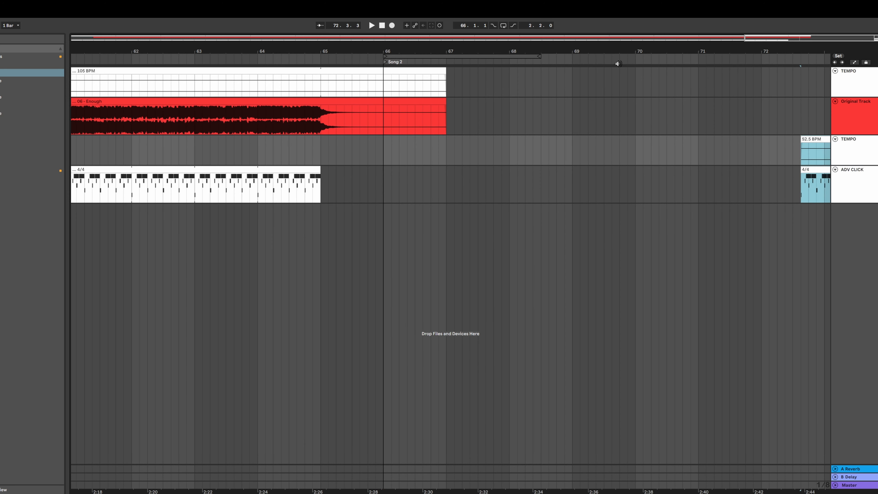
{"action": "left_click_drag", "start_coordinate": [784, 39], "coordinate": [784, 21]}
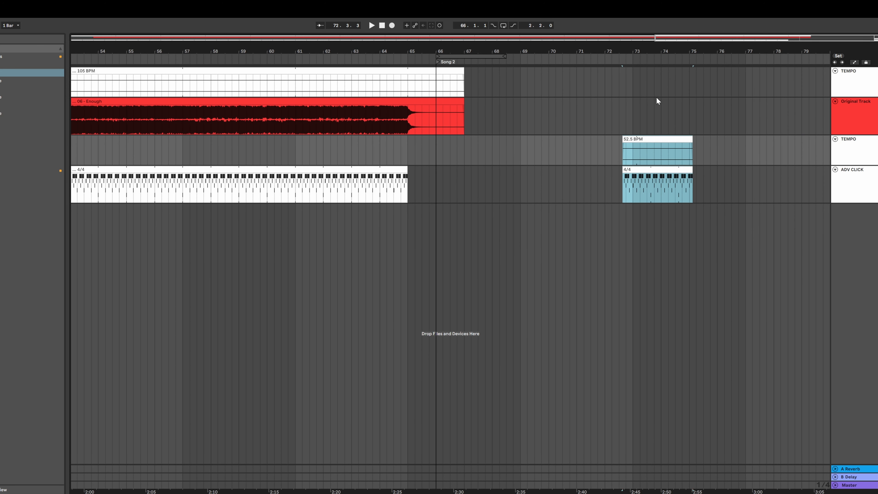
{"action": "left_click_drag", "start_coordinate": [638, 139], "coordinate": [750, 146]}
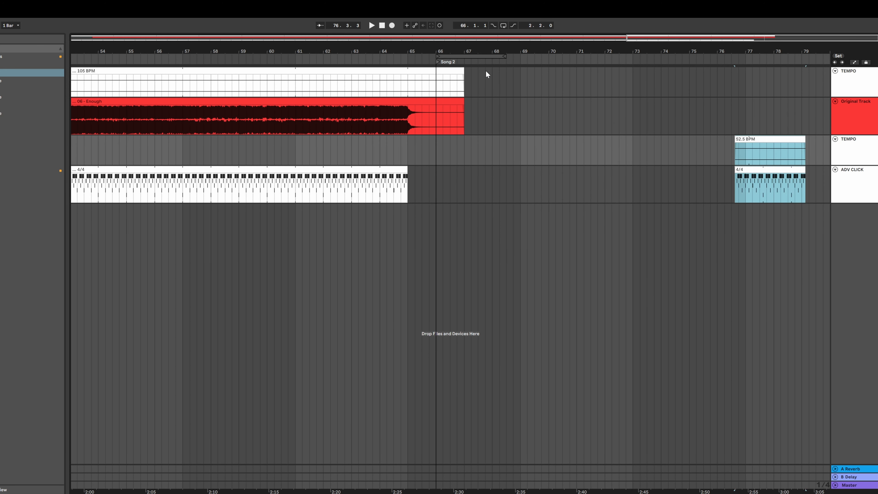
{"action": "left_click_drag", "start_coordinate": [437, 63], "coordinate": [736, 114]}
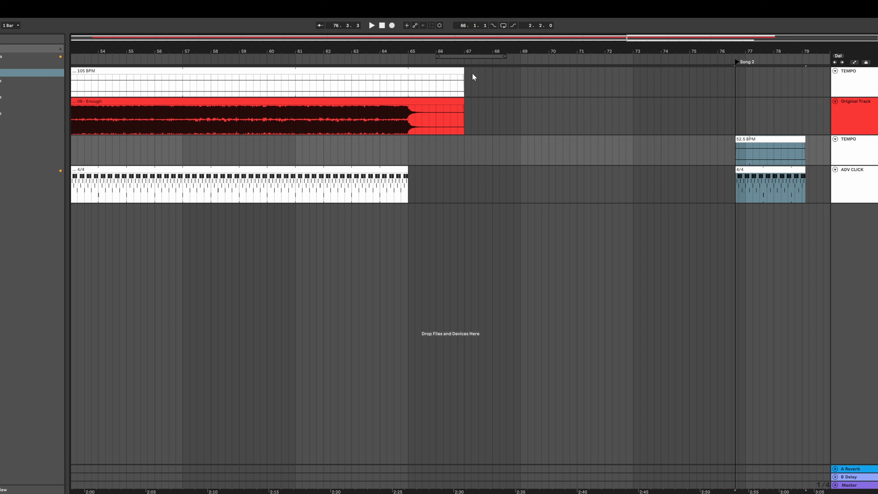
Step: Extend the 105 BPM tempo clip and the 4/4 click clip to end at bar 73
{"action": "left_click_drag", "start_coordinate": [463, 71], "coordinate": [644, 81]}
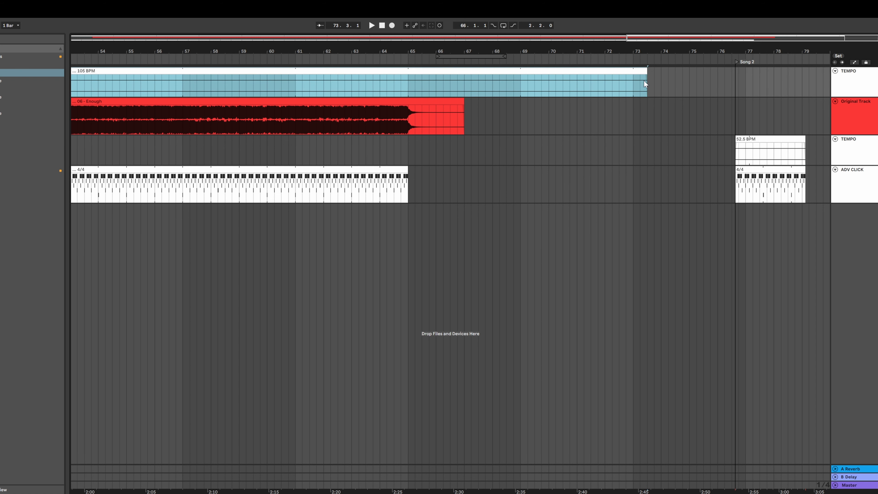
{"action": "left_click_drag", "start_coordinate": [407, 173], "coordinate": [631, 175]}
{"action": "left_click_drag", "start_coordinate": [647, 75], "coordinate": [642, 87]}
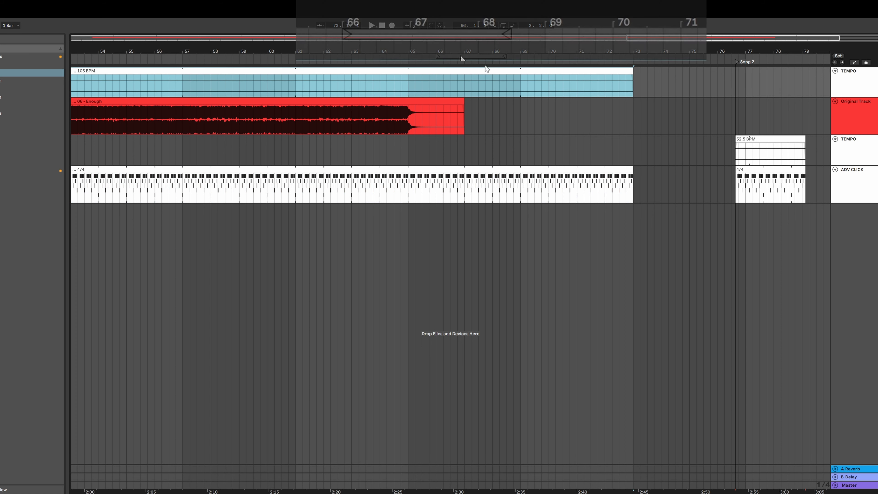
Step: Loop bars 67 to 69 and play back the gap after the song ends
{"action": "left_click_drag", "start_coordinate": [484, 55], "coordinate": [521, 57]}
{"action": "left_click", "coordinate": [504, 25]}
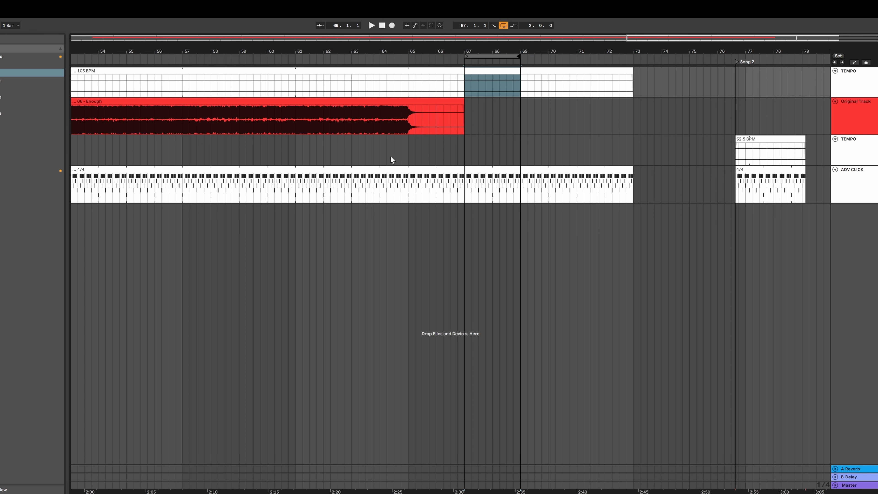
{"action": "left_click", "coordinate": [379, 156]}
{"action": "key", "text": "space"}
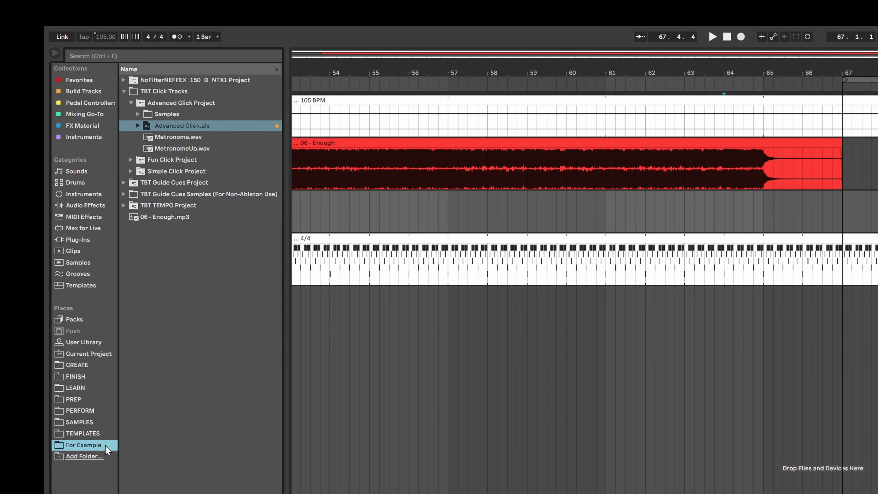
Step: Tag the TBT Guide Cues.als set with the Build Tracks color and open the Build Tracks collection
{"action": "left_click", "coordinate": [123, 91]}
{"action": "left_click", "coordinate": [124, 103]}
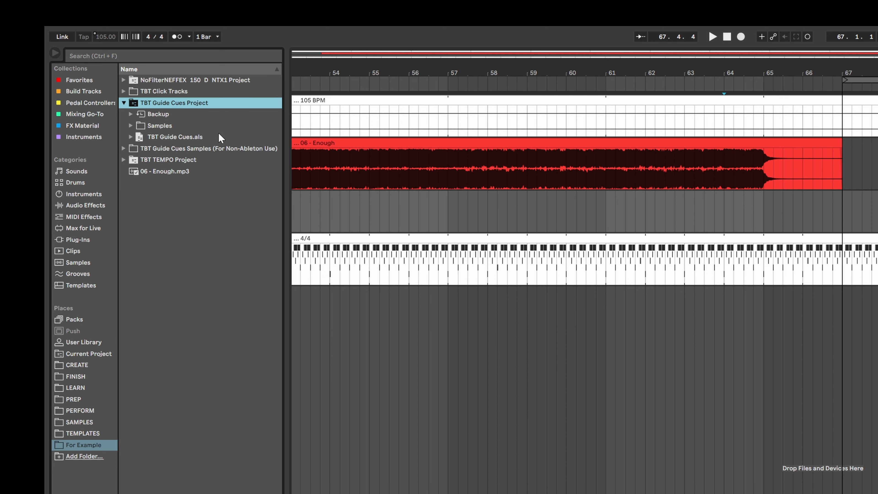
{"action": "right_click", "coordinate": [225, 139]}
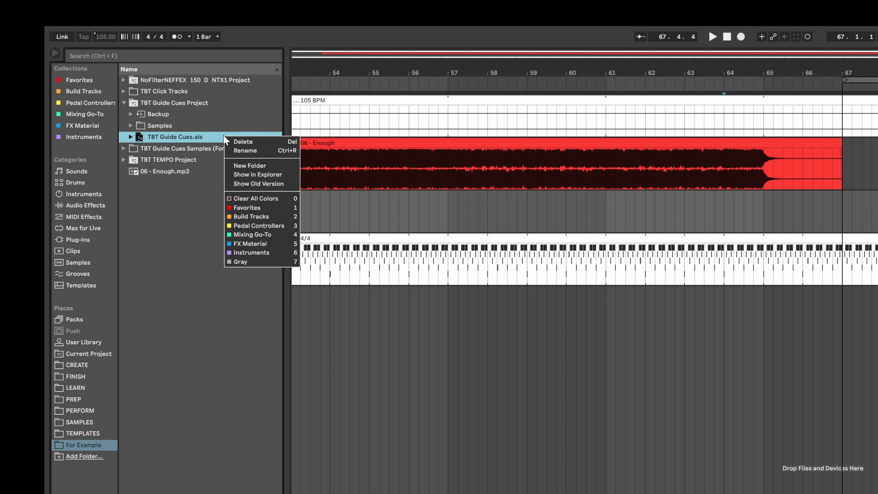
{"action": "left_click", "coordinate": [280, 217]}
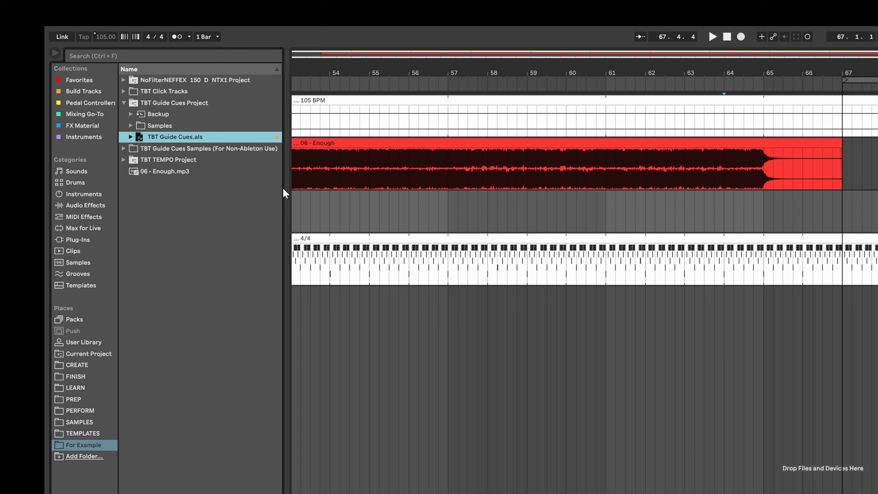
{"action": "left_click", "coordinate": [281, 152]}
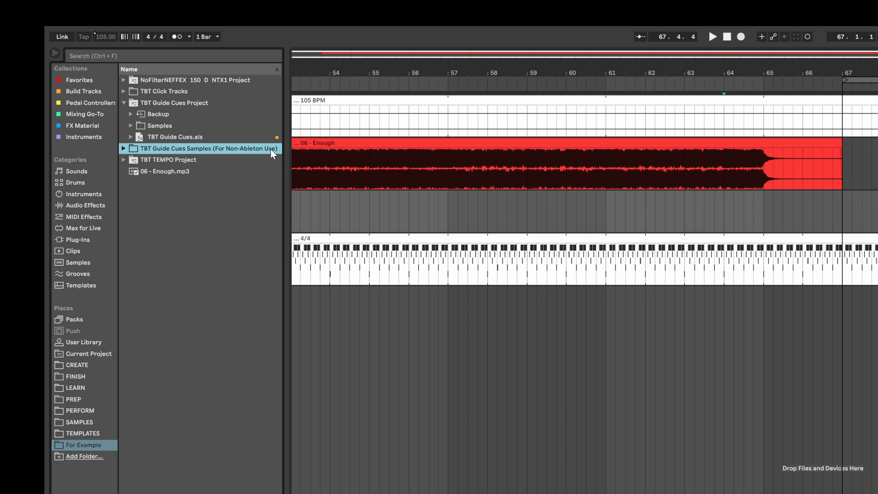
{"action": "left_click", "coordinate": [104, 92]}
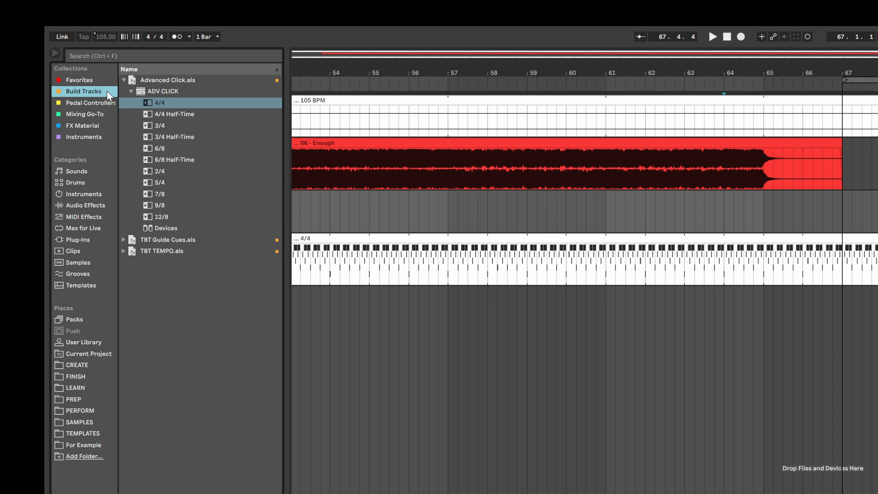
Step: Open the guide cue set's Counts folder and place the One count cue at bar 1 on a new track
{"action": "left_click", "coordinate": [124, 80]}
{"action": "left_click", "coordinate": [124, 91]}
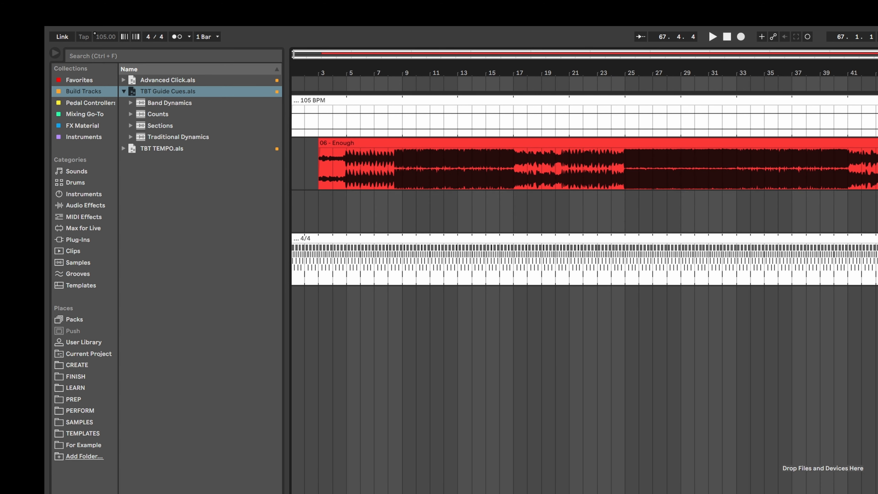
{"action": "left_click", "coordinate": [305, 202]}
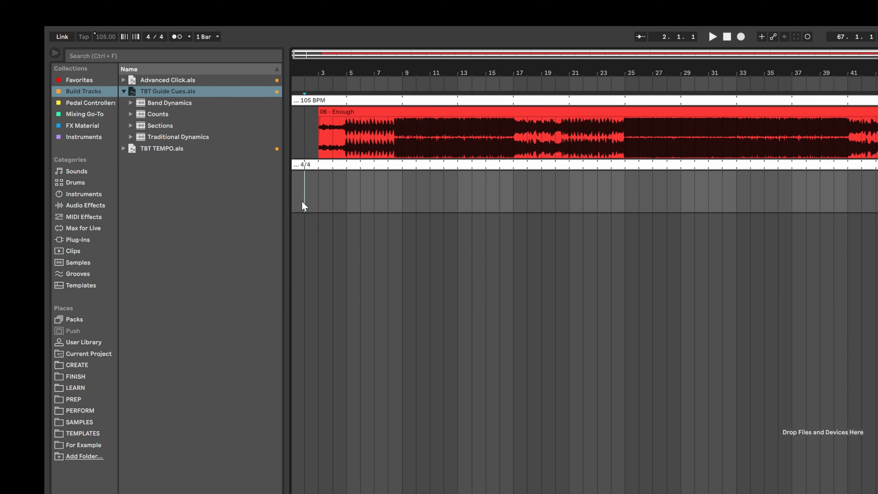
{"action": "scroll", "coordinate": [305, 203], "scroll_direction": "up", "scroll_amount": 5}
{"action": "left_click_drag", "start_coordinate": [327, 55], "coordinate": [296, 55]}
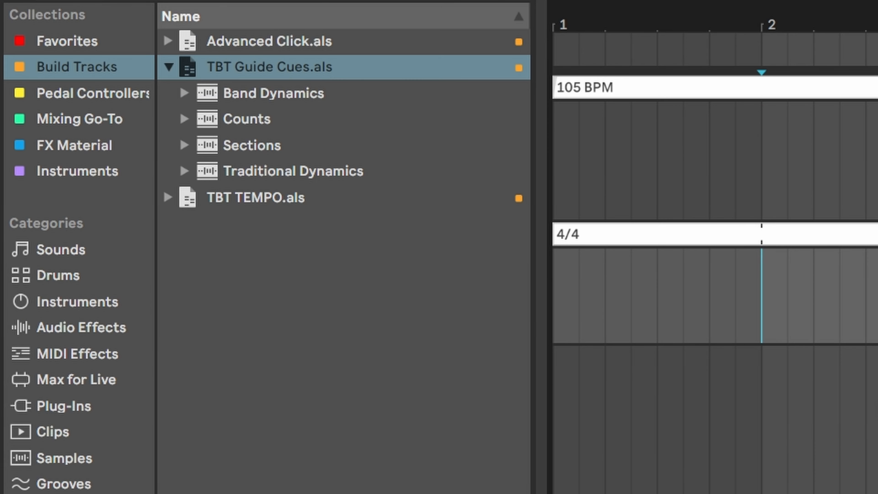
{"action": "left_click", "coordinate": [865, 161]}
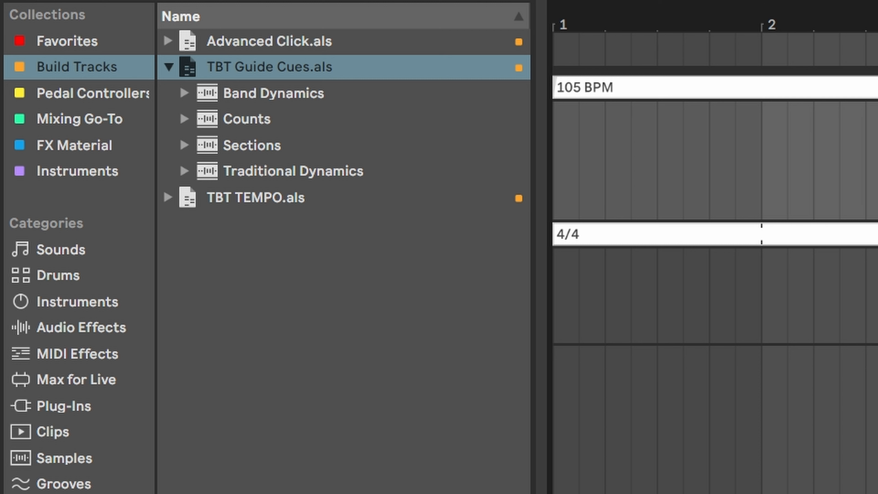
{"action": "left_click", "coordinate": [186, 118]}
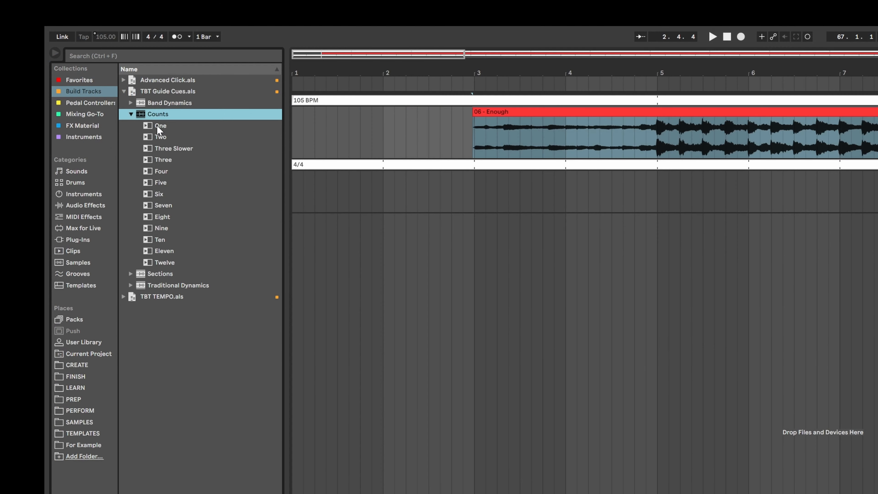
{"action": "left_click_drag", "start_coordinate": [253, 145], "coordinate": [600, 307]}
{"action": "left_click_drag", "start_coordinate": [298, 198], "coordinate": [297, 197]}
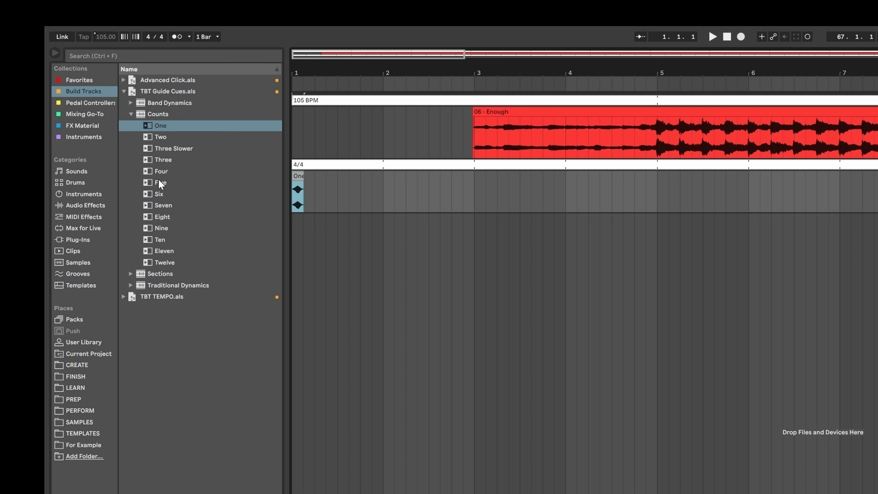
Step: Place the Two count cue at beat 1.3 on the guide cue track
{"action": "left_click_drag", "start_coordinate": [160, 137], "coordinate": [344, 195]}
{"action": "key", "text": "plus"}
{"action": "key", "text": "plus"}
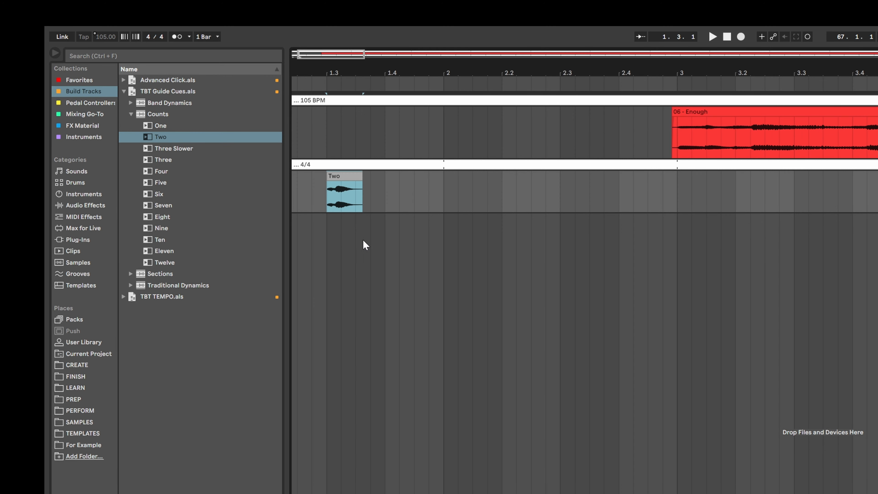
{"action": "scroll", "coordinate": [366, 256], "scroll_direction": "left", "scroll_amount": 3}
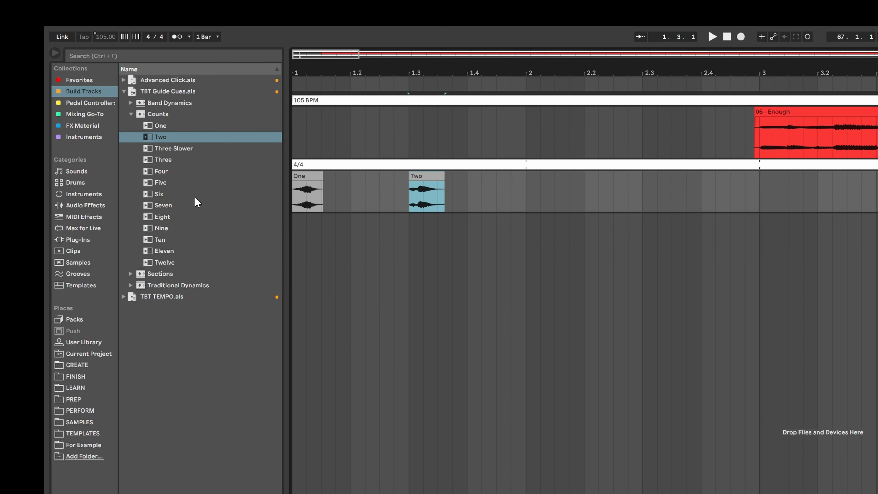
Step: Place the Intro section cue at bar 2 on the guide cue track
{"action": "left_click", "coordinate": [131, 114]}
{"action": "left_click", "coordinate": [131, 126]}
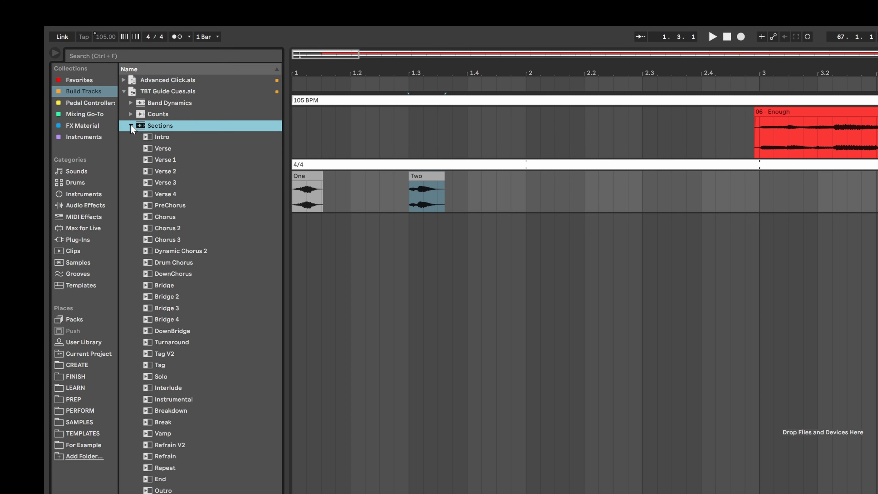
{"action": "left_click_drag", "start_coordinate": [160, 141], "coordinate": [528, 194]}
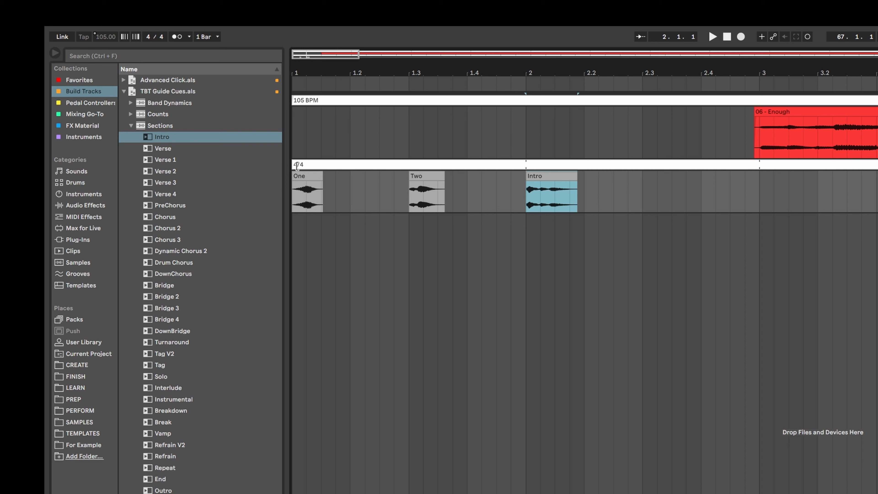
Step: Place the Two, Three and Four count cues at beats 2.2, 2.3 and 2.4
{"action": "left_click", "coordinate": [131, 125]}
{"action": "left_click", "coordinate": [131, 114]}
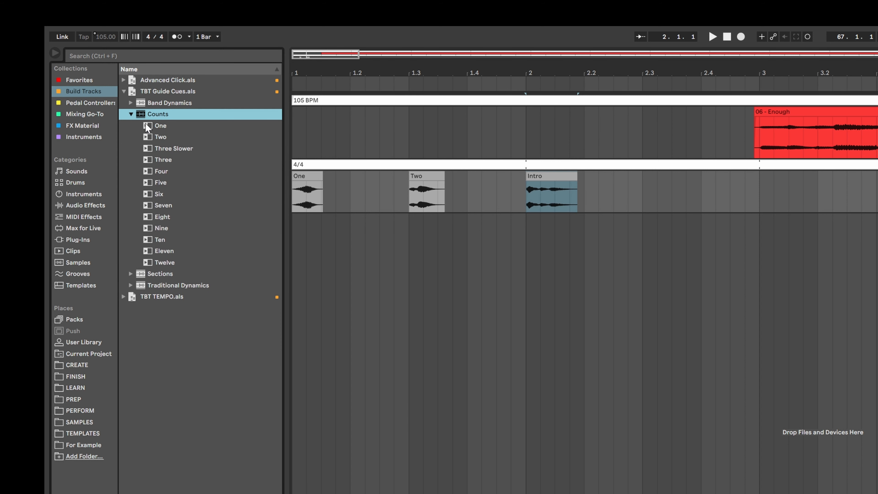
{"action": "left_click", "coordinate": [166, 135]}
{"action": "left_click_drag", "start_coordinate": [166, 135], "coordinate": [589, 202]}
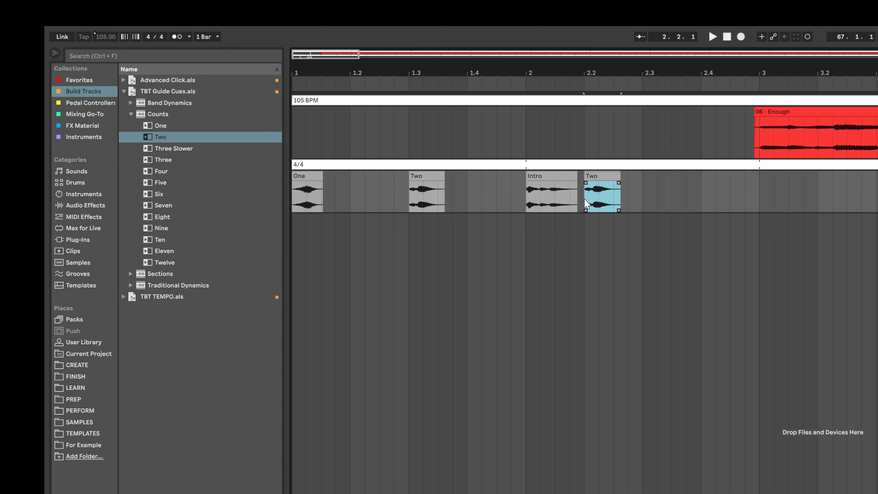
{"action": "left_click_drag", "start_coordinate": [162, 160], "coordinate": [650, 208]}
{"action": "left_click", "coordinate": [167, 171]}
{"action": "left_click_drag", "start_coordinate": [275, 211], "coordinate": [704, 203]}
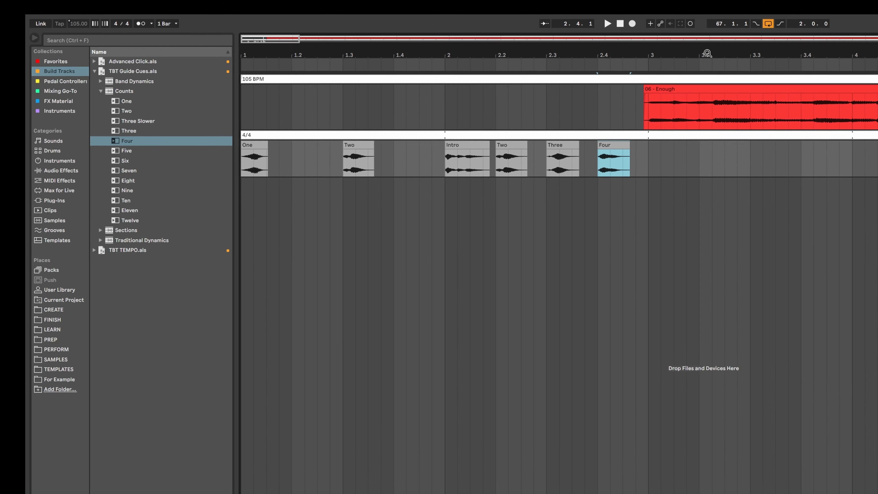
Step: Play back the count-in cues from the start
{"action": "left_click", "coordinate": [490, 8]}
{"action": "key", "text": "space"}
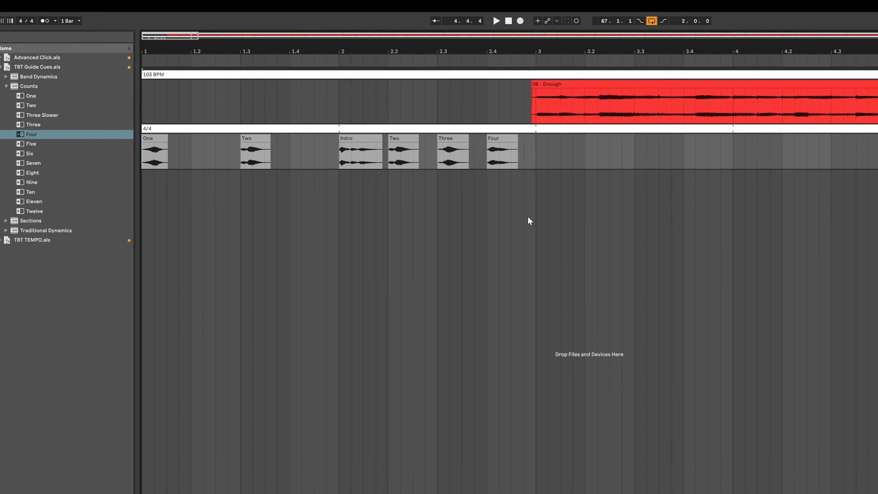
Step: Copy the Intro, Two, Three and Four cues and paste them at bar 4
{"action": "left_click_drag", "start_coordinate": [565, 200], "coordinate": [366, 204]}
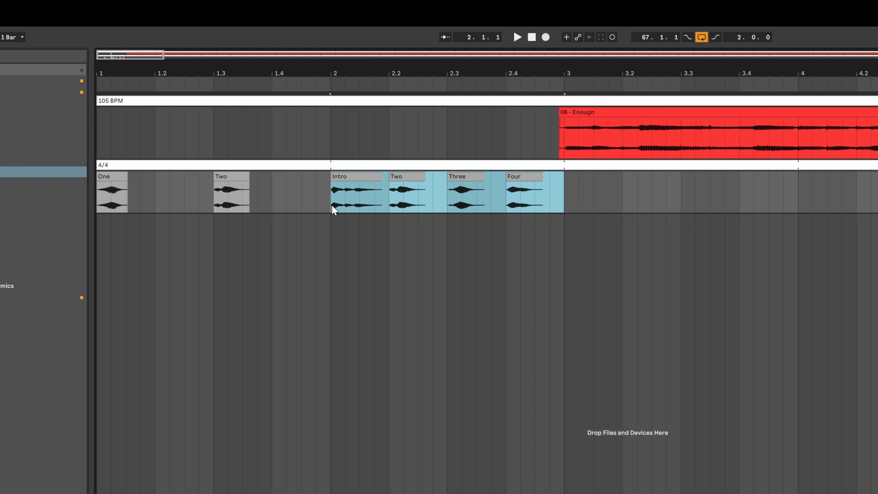
{"action": "left_click", "coordinate": [618, 294]}
{"action": "key", "text": "minus"}
{"action": "key", "text": "minus"}
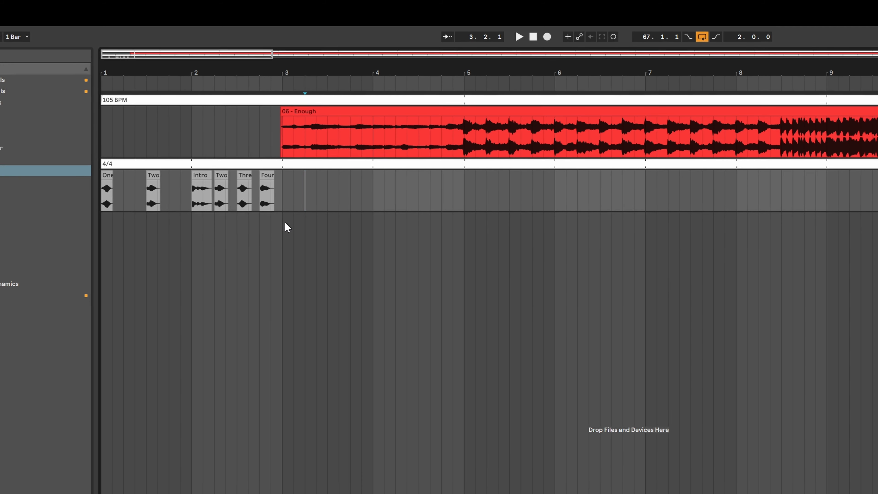
{"action": "key", "text": "space"}
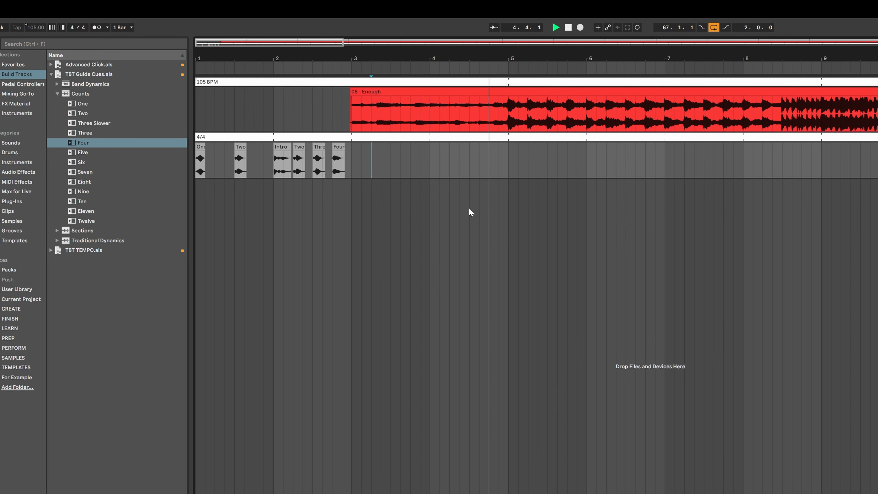
{"action": "left_click", "coordinate": [431, 173]}
{"action": "key", "text": "space"}
{"action": "key", "text": "ctrl+v"}
{"action": "left_click", "coordinate": [449, 213]}
{"action": "left_click", "coordinate": [437, 146]}
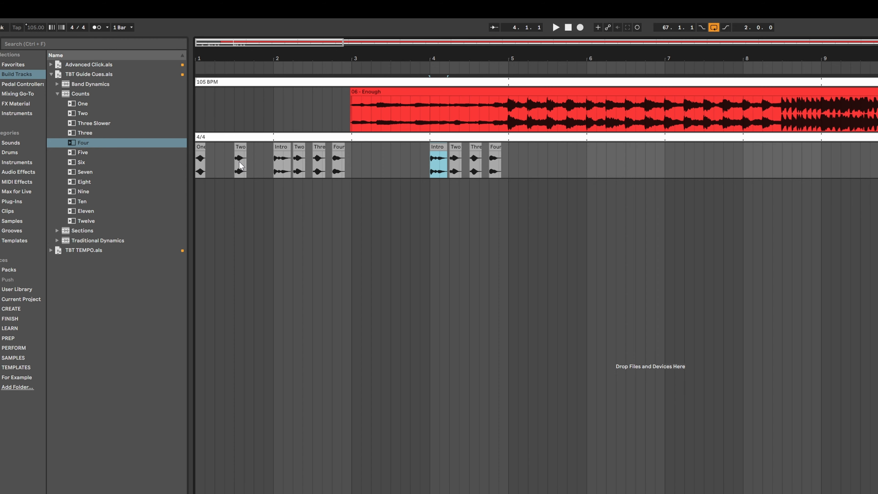
Step: Place the Four on the Floor band dynamics cue at the start of bar 4 on the guide cue track and play it back
{"action": "left_click", "coordinate": [57, 94]}
{"action": "left_click", "coordinate": [57, 84]}
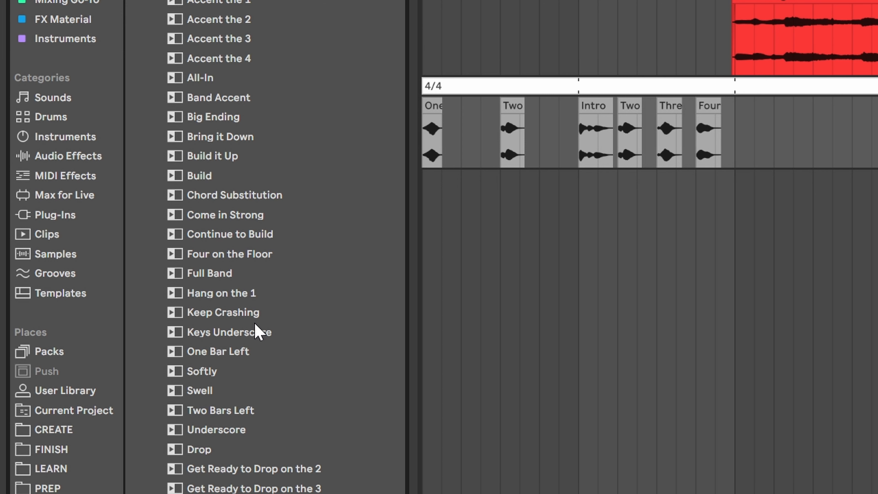
{"action": "left_click_drag", "start_coordinate": [235, 254], "coordinate": [432, 159]}
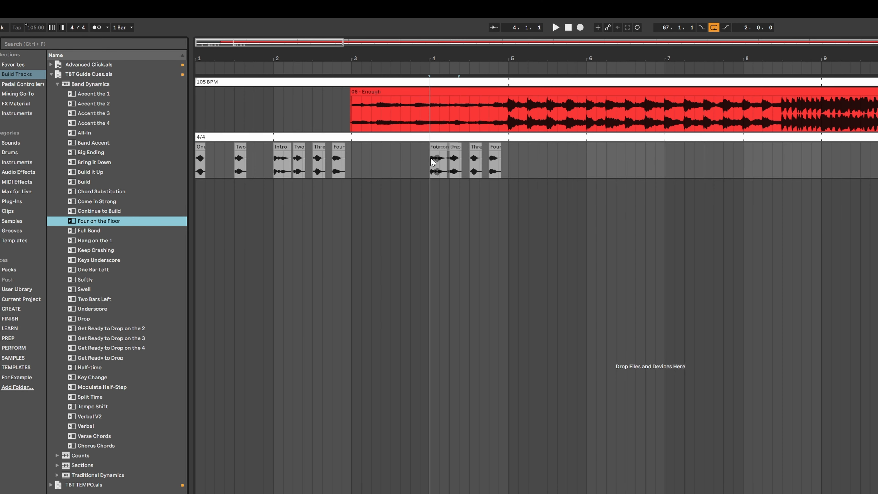
{"action": "left_click", "coordinate": [461, 147]}
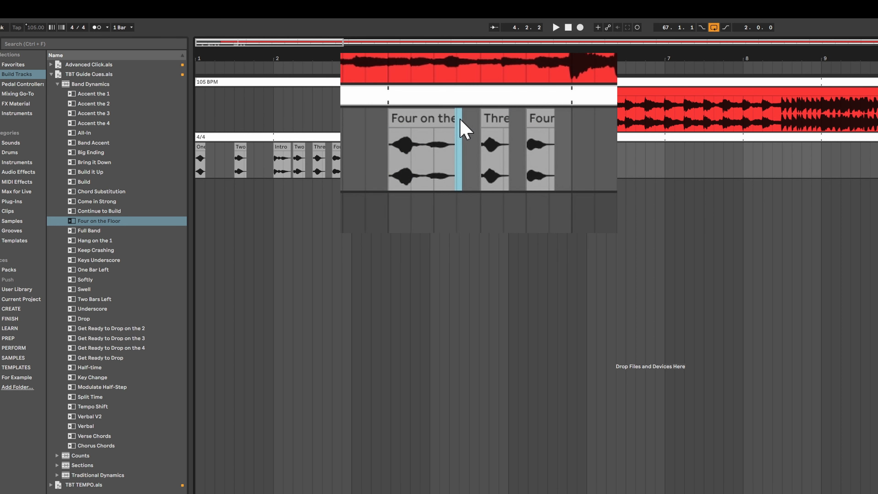
{"action": "left_click", "coordinate": [432, 190]}
{"action": "key", "text": "space"}
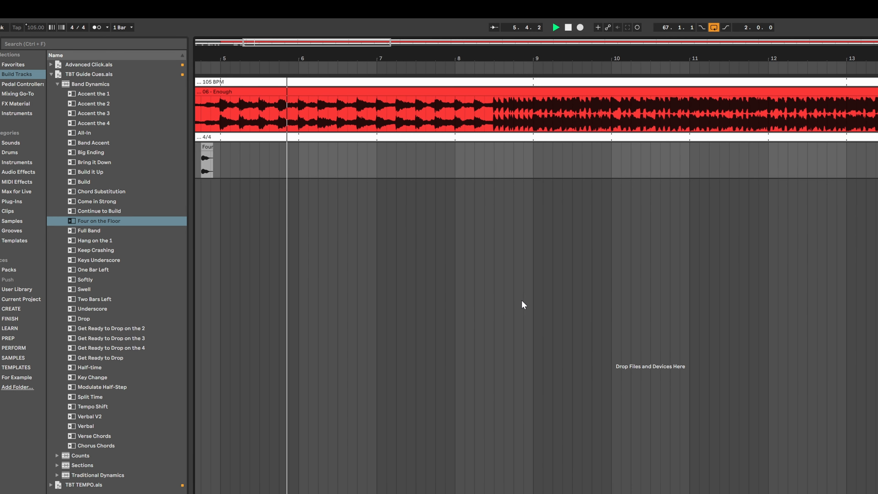
Step: Paste the count cues at bar 8 and replace their Intro cue with the Verse section cue
{"action": "key", "text": "ctrl+v"}
{"action": "left_click", "coordinate": [468, 154]}
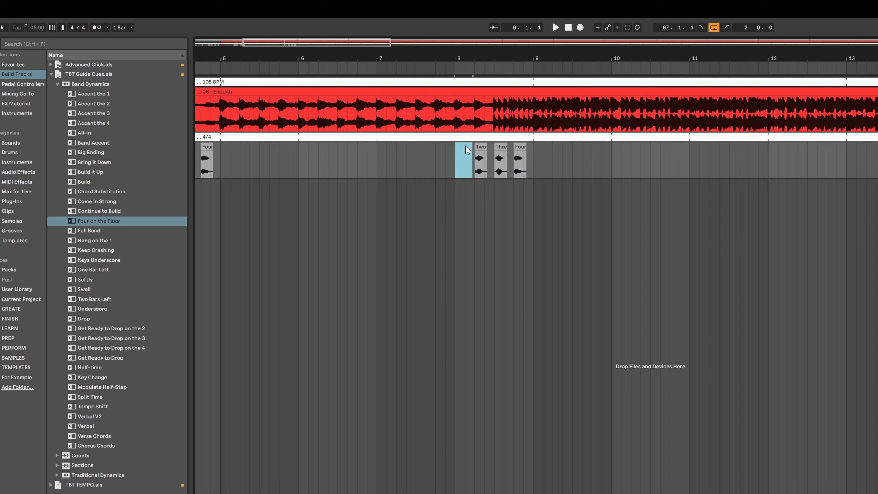
{"action": "left_click", "coordinate": [58, 84]}
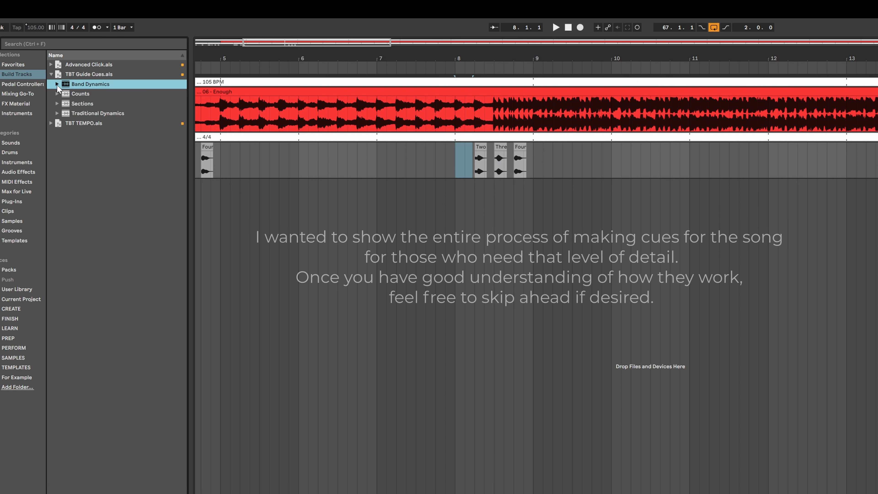
{"action": "left_click", "coordinate": [57, 101]}
{"action": "left_click_drag", "start_coordinate": [78, 121], "coordinate": [383, 166]}
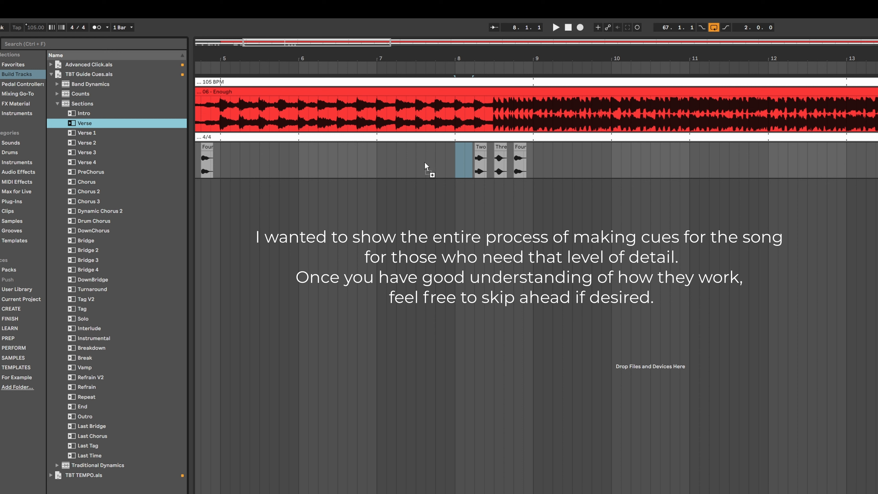
{"action": "left_click_drag", "start_coordinate": [455, 159], "coordinate": [455, 160]}
{"action": "key", "text": "space"}
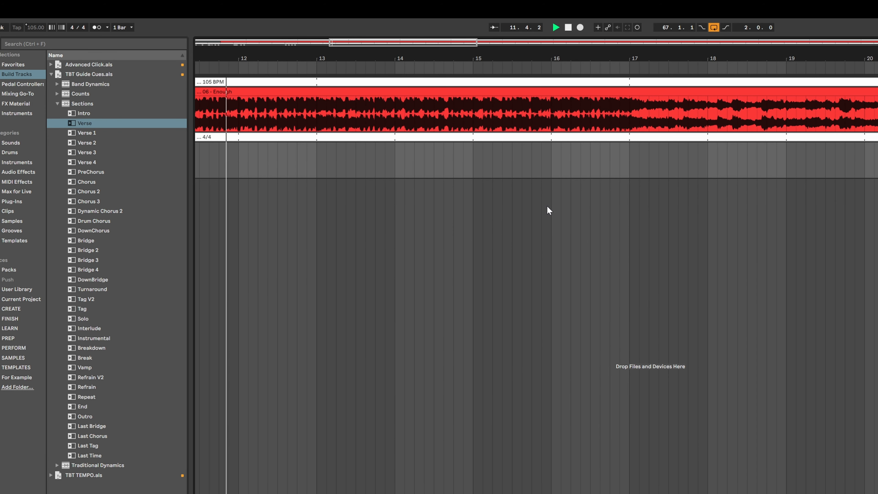
Step: Paste the count cues at bar 16 and delete their Intro cue
{"action": "scroll", "coordinate": [578, 191], "scroll_direction": "right", "scroll_amount": 1}
{"action": "left_click", "coordinate": [513, 164]}
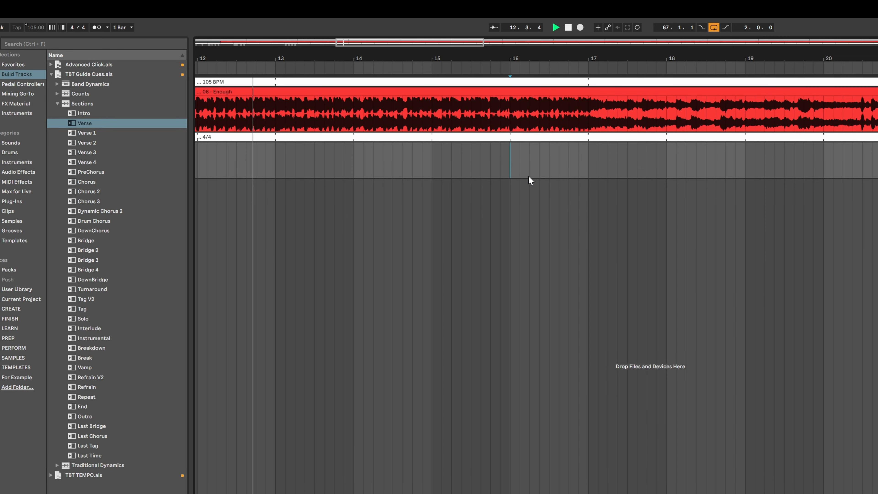
{"action": "scroll", "coordinate": [558, 199], "scroll_direction": "right", "scroll_amount": 1}
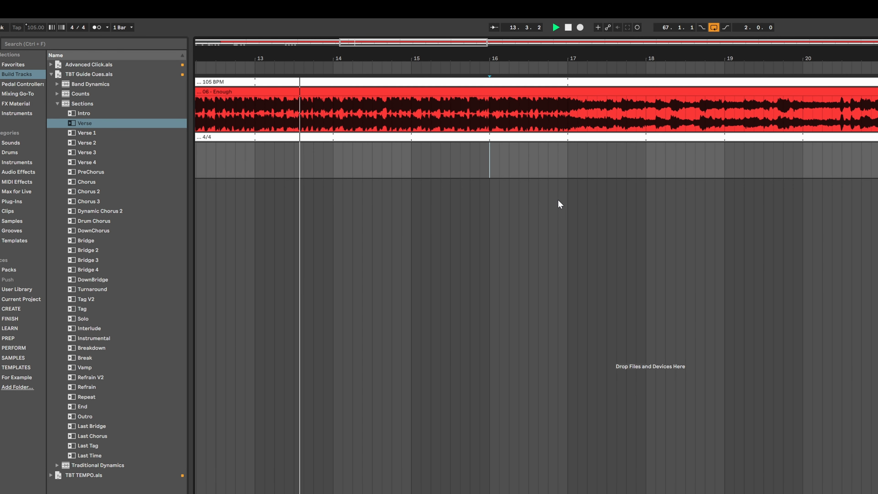
{"action": "key", "text": "ctrl+v"}
{"action": "left_click", "coordinate": [501, 153]}
{"action": "key", "text": "Delete"}
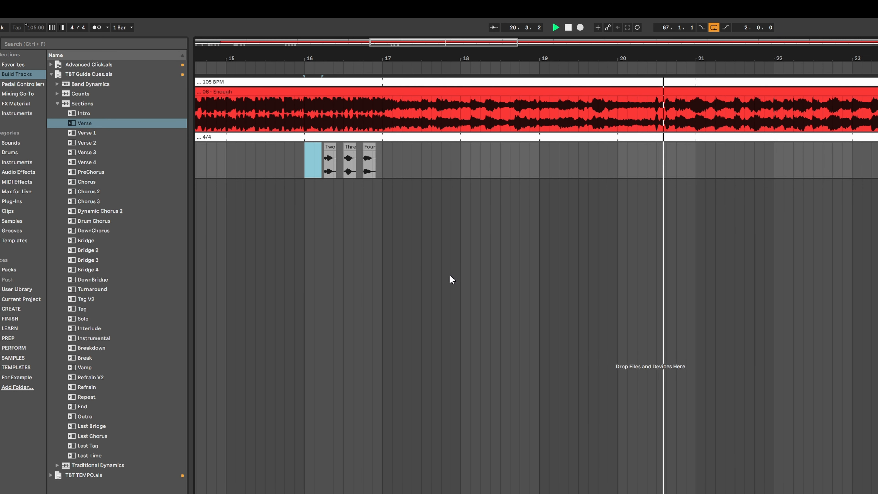
Step: Place the PreChorus section cue at bar 16 over the Two count cue and adjust its end
{"action": "key", "text": "space"}
{"action": "left_click_drag", "start_coordinate": [91, 172], "coordinate": [307, 167]}
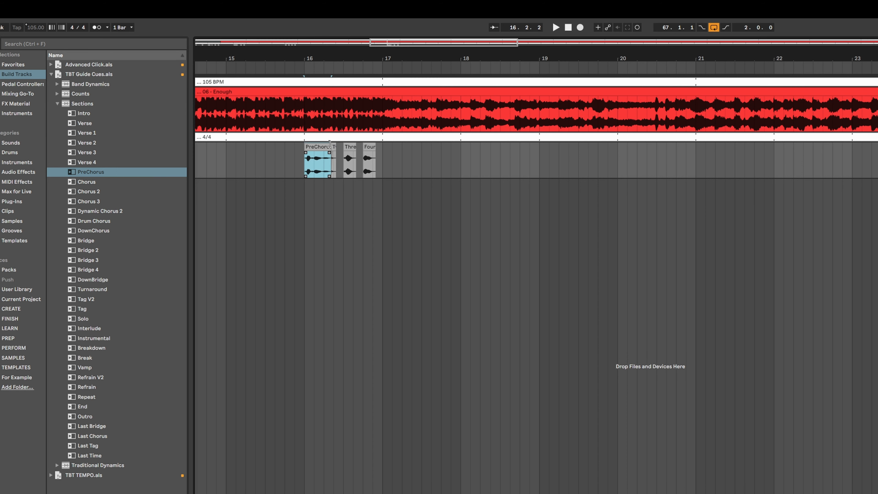
{"action": "left_click", "coordinate": [334, 146]}
{"action": "scroll", "coordinate": [348, 201], "scroll_direction": "right", "scroll_amount": 3}
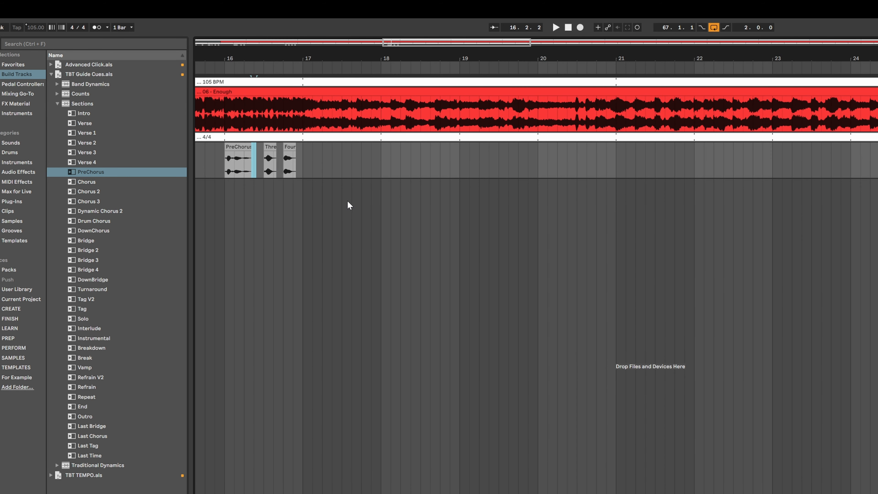
{"action": "scroll", "coordinate": [375, 200], "scroll_direction": "right", "scroll_amount": 2}
{"action": "scroll", "coordinate": [707, 181], "scroll_direction": "left", "scroll_amount": 3}
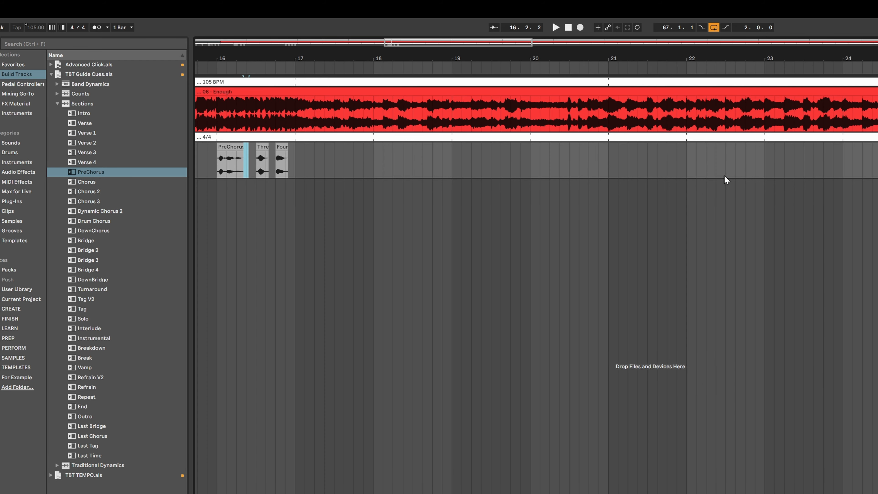
{"action": "left_click_drag", "start_coordinate": [251, 147], "coordinate": [245, 149]}
Step: Place the Four on the Floor cue at bar 20
{"action": "scroll", "coordinate": [467, 214], "scroll_direction": "right", "scroll_amount": 2}
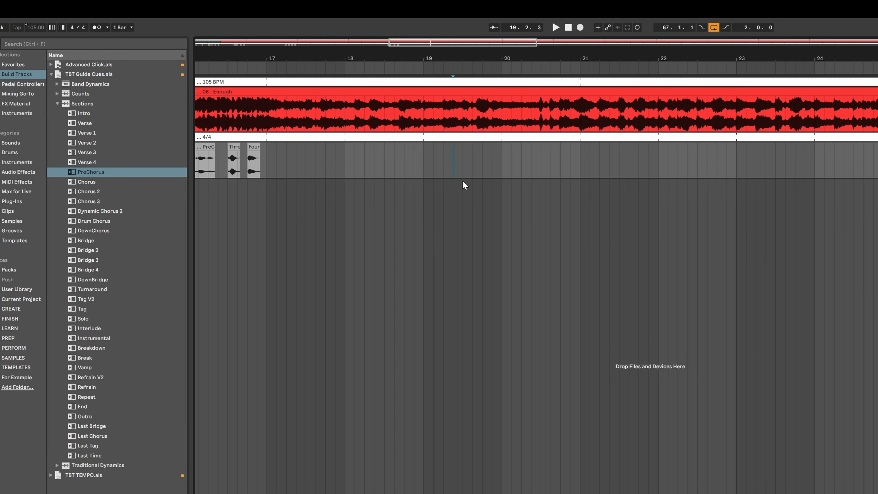
{"action": "scroll", "coordinate": [460, 177], "scroll_direction": "right", "scroll_amount": 3}
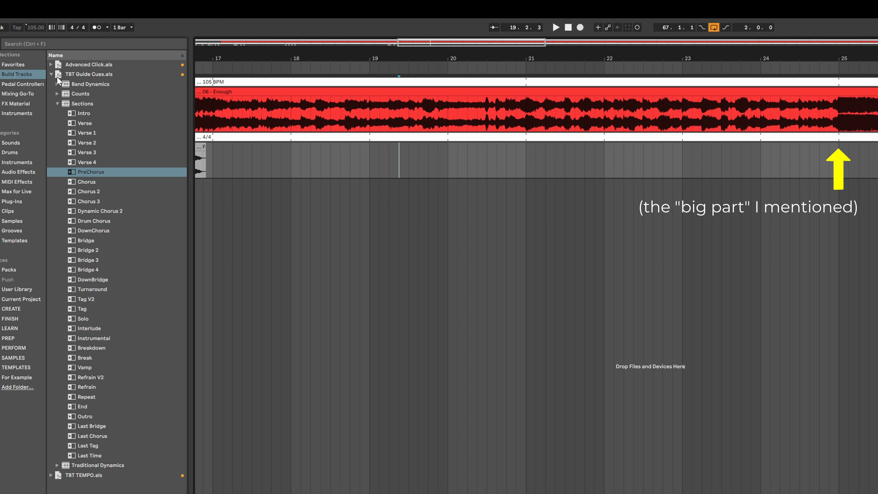
{"action": "left_click", "coordinate": [56, 83]}
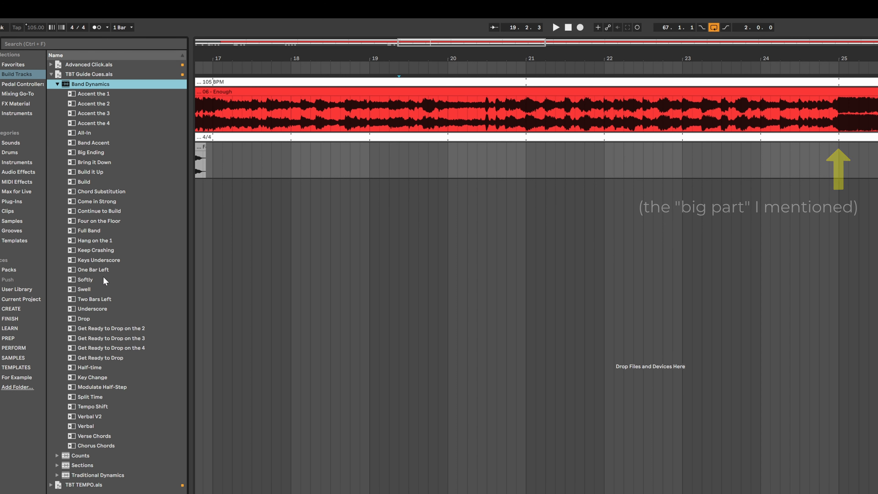
{"action": "mouse_move", "coordinate": [96, 222]}
{"action": "left_mouse_down"}
{"action": "mouse_move", "coordinate": [133, 229]}
{"action": "mouse_move", "coordinate": [485, 157]}
{"action": "mouse_move", "coordinate": [450, 161]}
{"action": "left_mouse_up"}
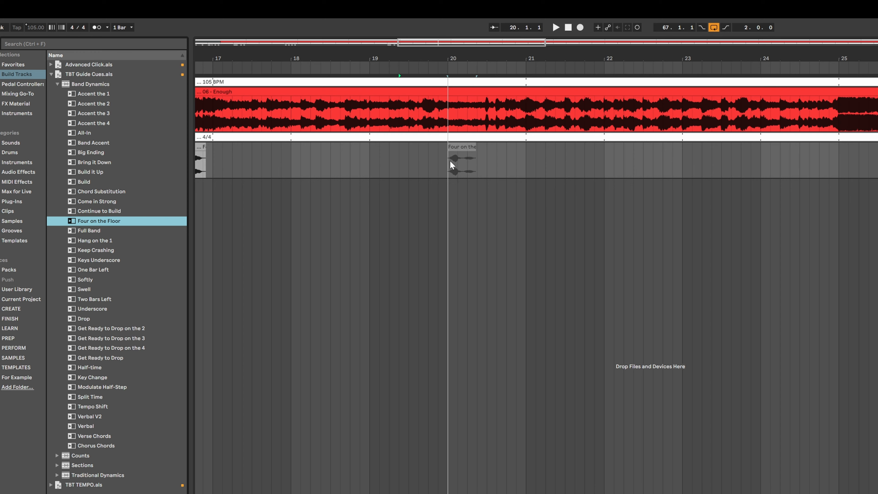
{"action": "left_click", "coordinate": [443, 169]}
{"action": "key", "text": "space"}
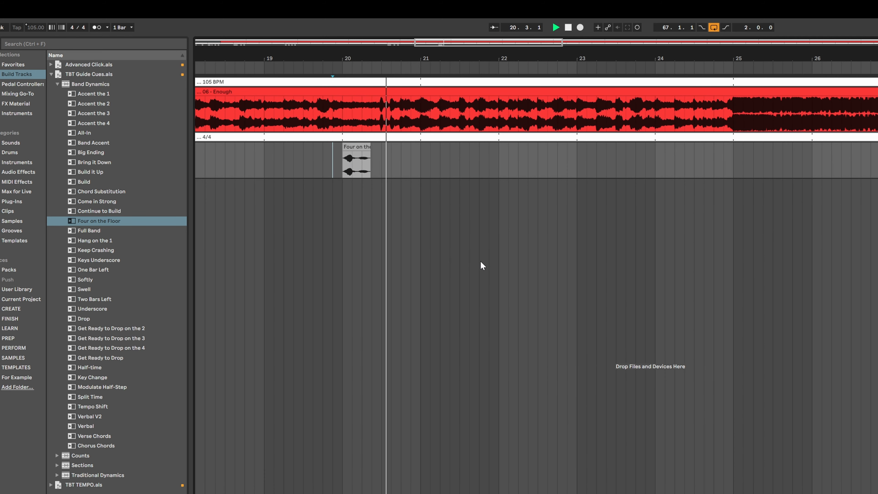
Step: Paste the count cues at bar 24 and delete their Intro cue
{"action": "left_click", "coordinate": [526, 163]}
{"action": "key", "text": "ctrl+v"}
{"action": "left_click", "coordinate": [502, 197]}
{"action": "left_click", "coordinate": [491, 145]}
{"action": "key", "text": "Delete"}
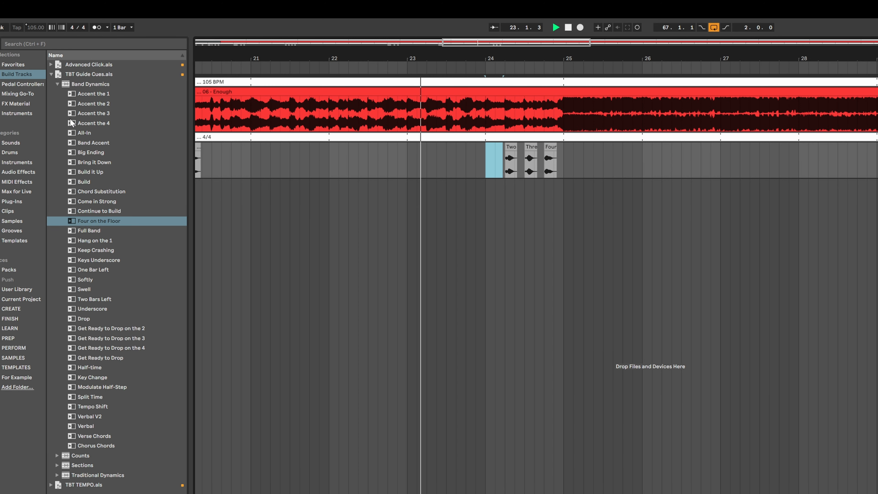
Step: Place the Chorus section cue at bar 24 and delete the Two count cue after it
{"action": "left_click", "coordinate": [57, 84]}
{"action": "left_click", "coordinate": [57, 104]}
{"action": "left_click_drag", "start_coordinate": [85, 182], "coordinate": [489, 158]}
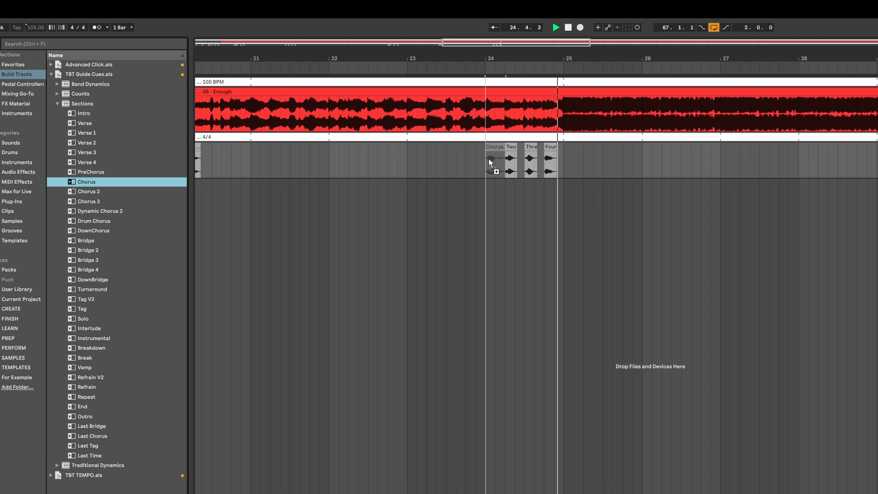
{"action": "left_click", "coordinate": [513, 149]}
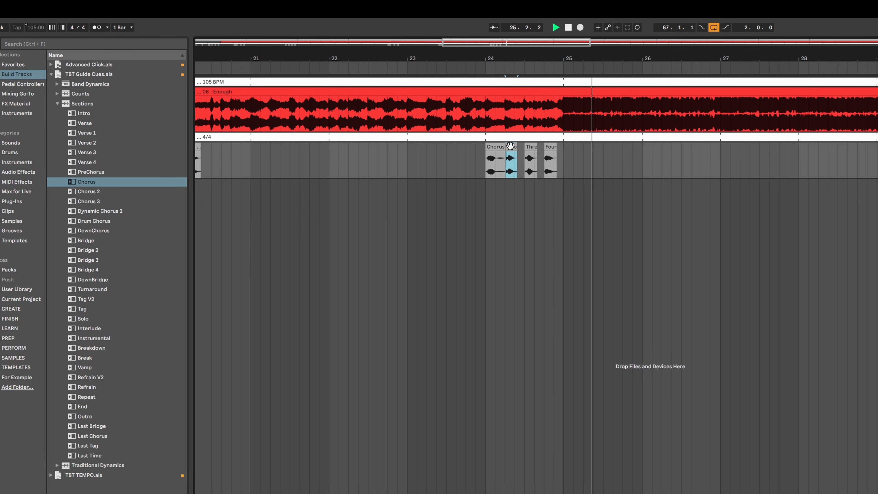
{"action": "key", "text": "Delete"}
{"action": "left_click", "coordinate": [480, 161]}
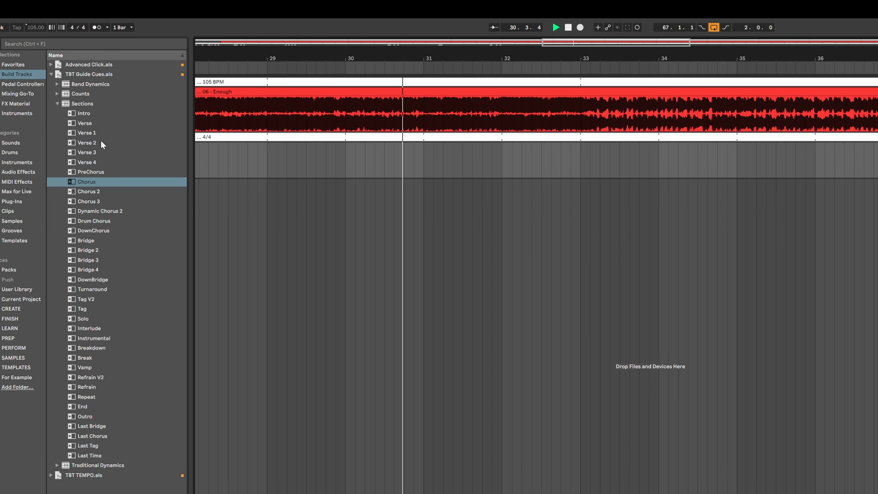
Step: Paste the count cues at bar 32 and replace their Intro cue with the Verse 2 section cue
{"action": "key", "text": "space"}
{"action": "left_click", "coordinate": [504, 158]}
{"action": "key", "text": "ctrl+v"}
{"action": "left_click", "coordinate": [516, 195]}
{"action": "left_click", "coordinate": [511, 148]}
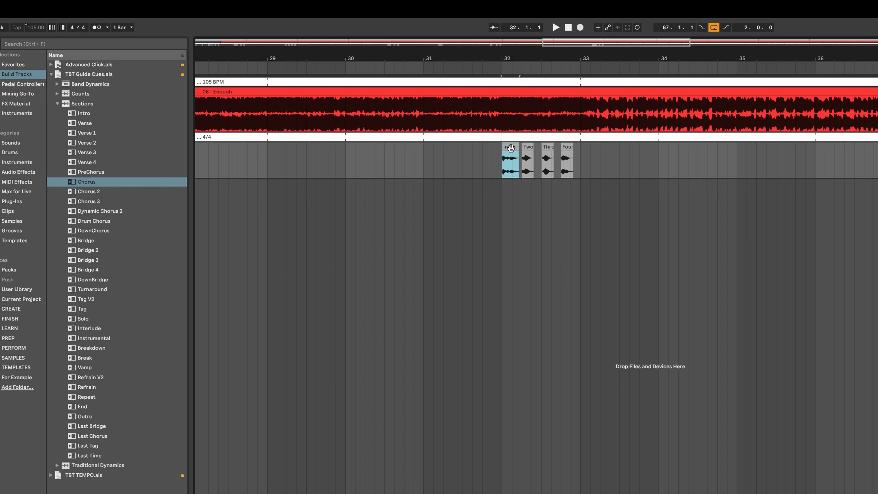
{"action": "left_click_drag", "start_coordinate": [77, 142], "coordinate": [534, 156]}
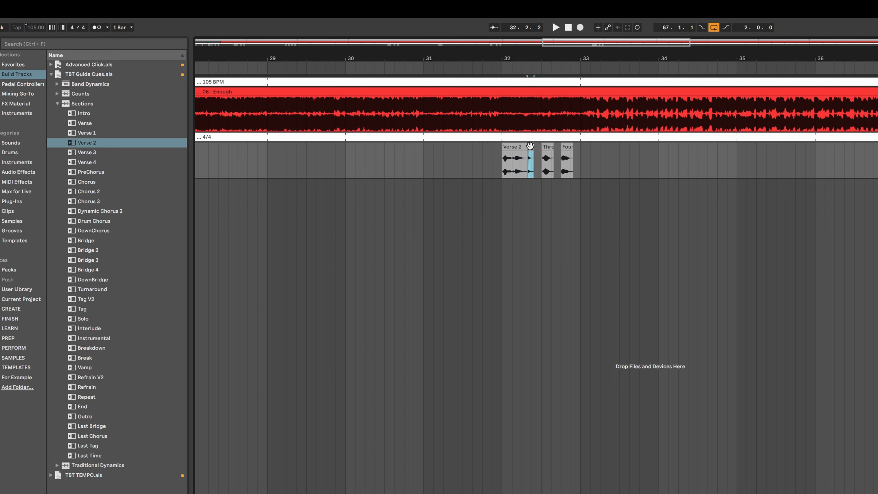
Step: Paste the count cues at bar 40 and delete their Intro cue
{"action": "scroll", "coordinate": [509, 180], "scroll_direction": "right", "scroll_amount": 3}
{"action": "key", "text": "space"}
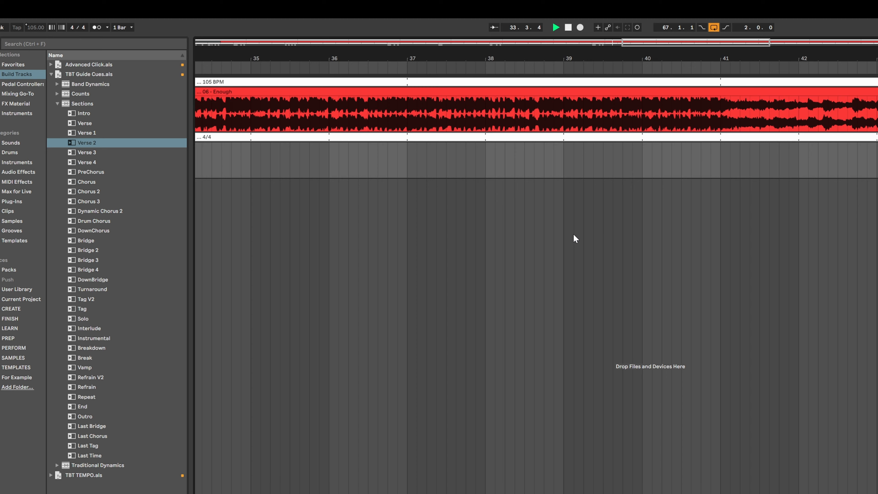
{"action": "key", "text": "space"}
{"action": "left_click", "coordinate": [605, 162]}
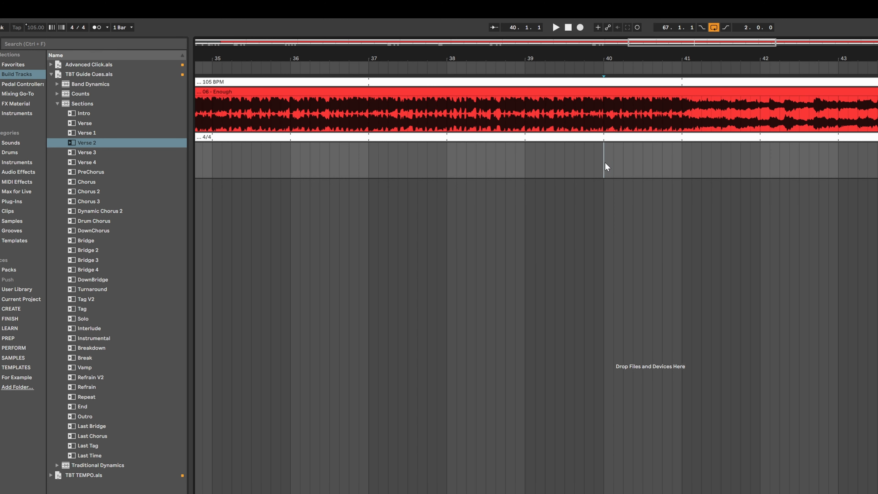
{"action": "key", "text": "ctrl+v"}
{"action": "left_click", "coordinate": [625, 224]}
{"action": "left_click", "coordinate": [638, 197]}
{"action": "left_click", "coordinate": [616, 144]}
{"action": "key", "text": "Delete"}
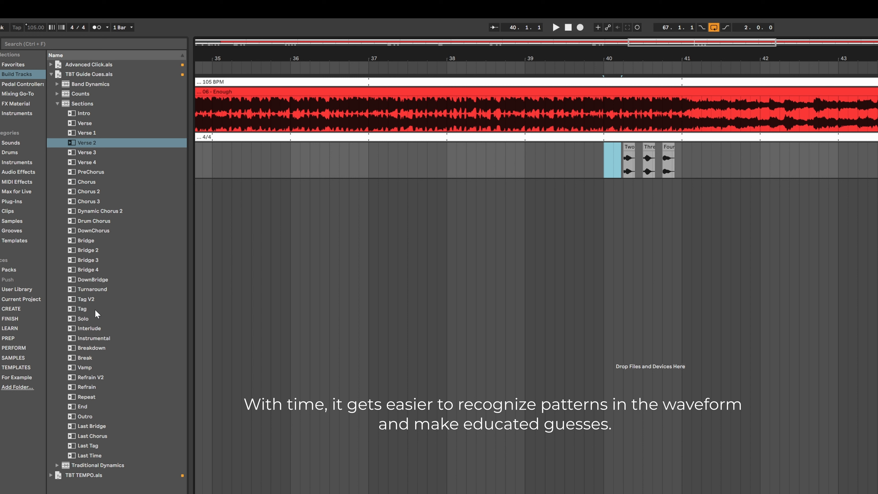
Step: Place the PreChorus section cue at bar 40 and play from there
{"action": "left_click_drag", "start_coordinate": [78, 171], "coordinate": [607, 146]}
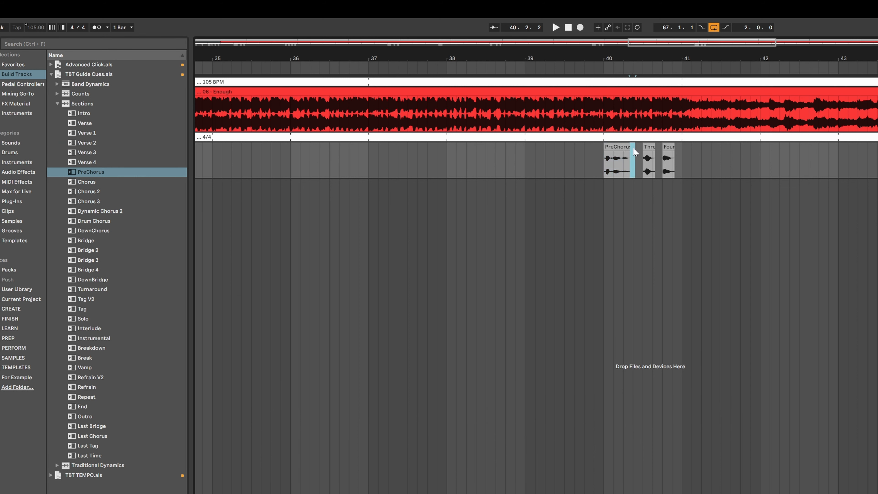
{"action": "left_click", "coordinate": [606, 188]}
{"action": "key", "text": "space"}
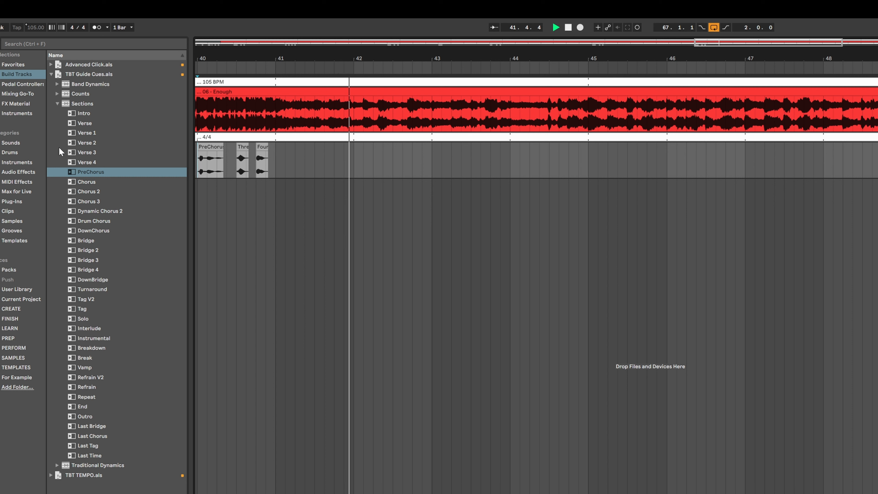
Step: Place the Four on the Floor cue at bar 44
{"action": "left_click", "coordinate": [56, 84]}
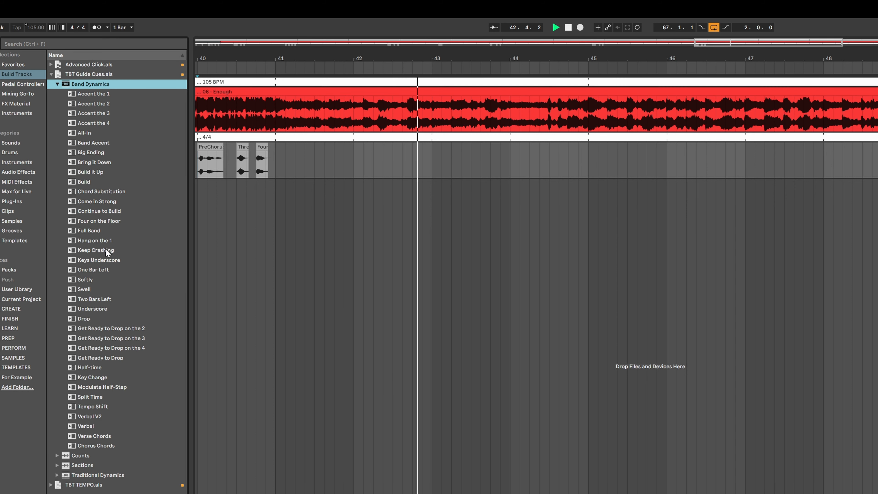
{"action": "left_click_drag", "start_coordinate": [100, 221], "coordinate": [509, 171]}
{"action": "key", "text": "space"}
{"action": "key", "text": "space"}
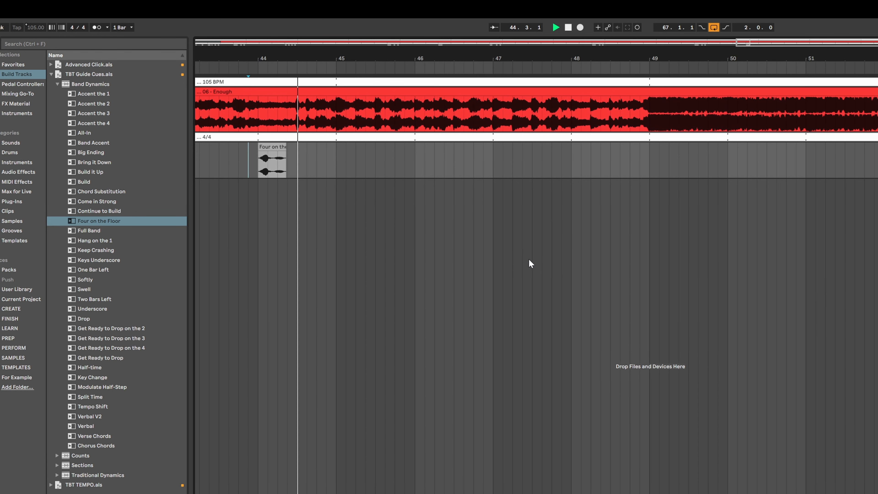
Step: Paste the count cues at bar 48 and open the Sections cue folder
{"action": "right_click", "coordinate": [529, 259]}
{"action": "left_click", "coordinate": [497, 239]}
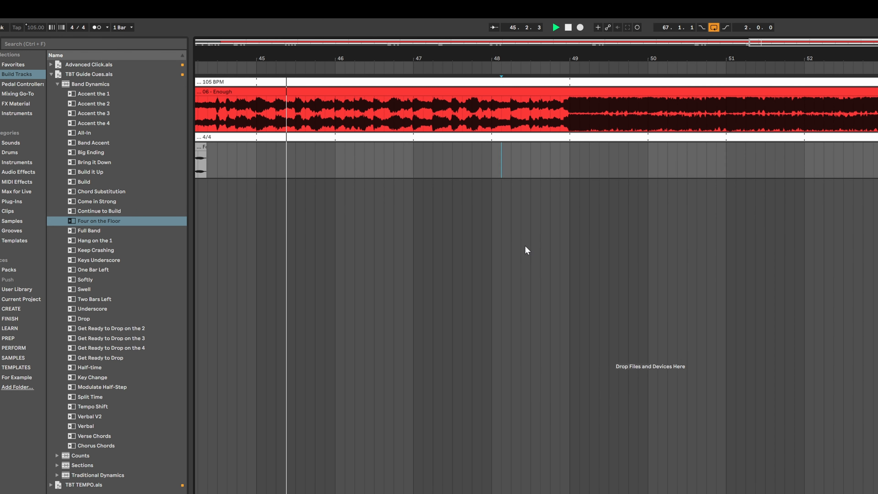
{"action": "left_click", "coordinate": [478, 168]}
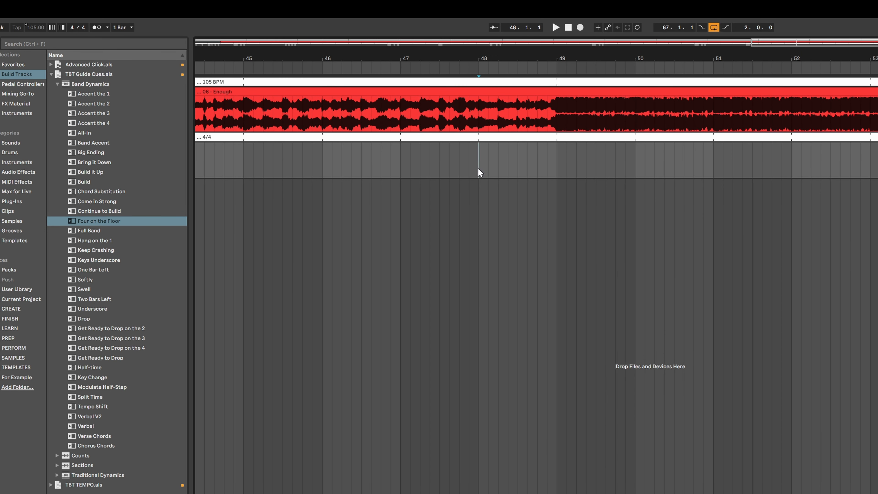
{"action": "key", "text": "ctrl+v"}
{"action": "left_click", "coordinate": [500, 230]}
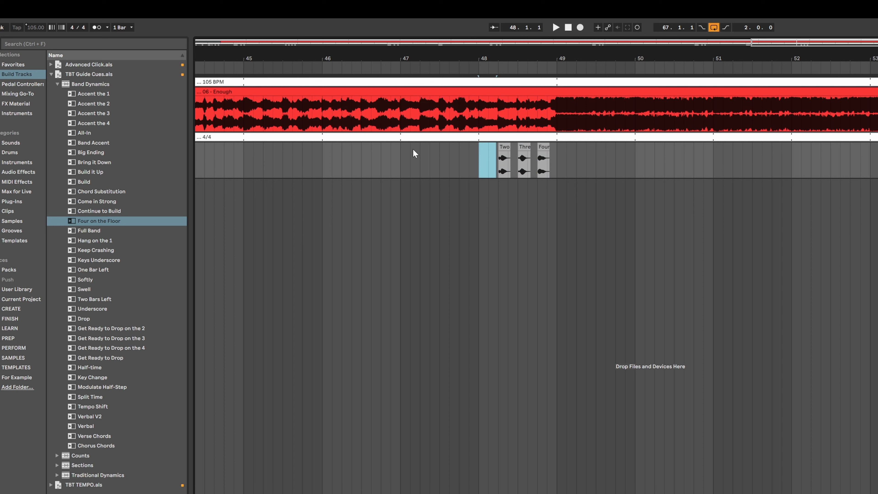
{"action": "left_click", "coordinate": [57, 85]}
{"action": "left_click", "coordinate": [56, 103]}
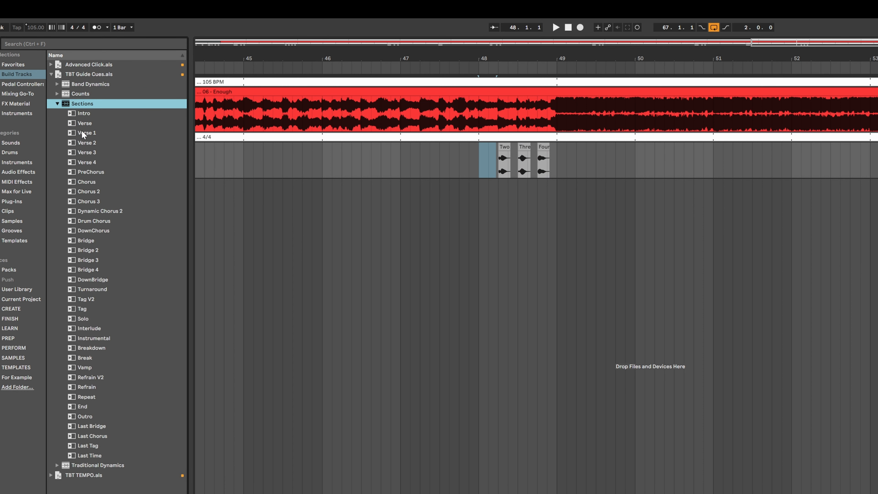
Step: Place the Chorus section cue at bar 48 and delete the overlapped Two count cue
{"action": "left_click_drag", "start_coordinate": [89, 185], "coordinate": [483, 153]}
{"action": "left_click", "coordinate": [501, 147]}
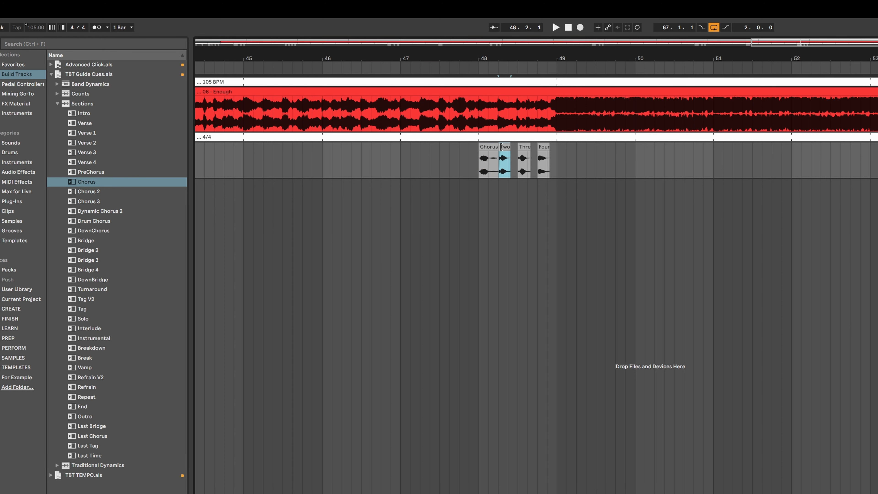
{"action": "key", "text": "Delete"}
{"action": "left_click", "coordinate": [493, 173]}
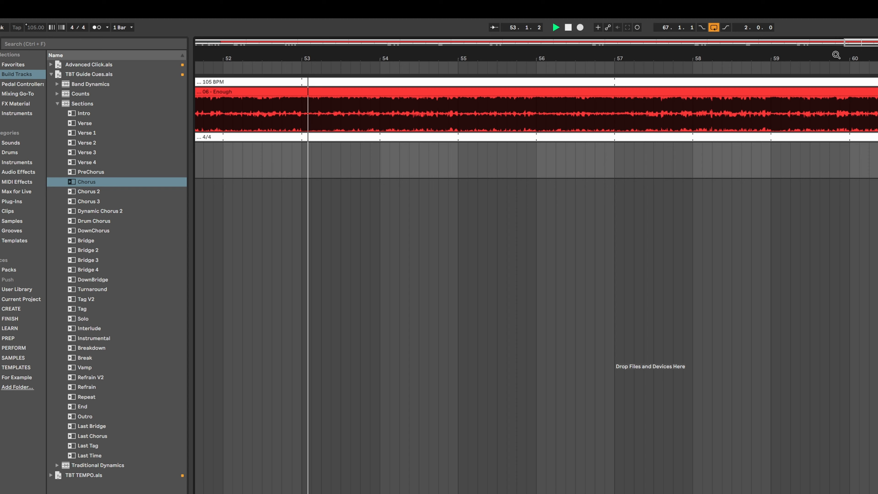
Step: Paste the count cues at bar 56
{"action": "left_click_drag", "start_coordinate": [835, 56], "coordinate": [698, 44]}
{"action": "scroll", "coordinate": [674, 193], "scroll_direction": "right", "scroll_amount": 1}
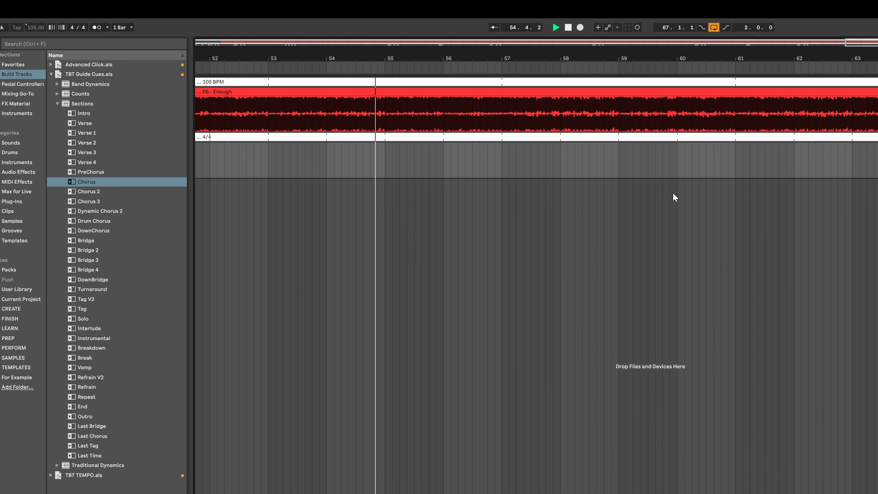
{"action": "left_click_drag", "start_coordinate": [490, 58], "coordinate": [490, 78]}
{"action": "scroll", "coordinate": [749, 245], "scroll_direction": "left", "scroll_amount": 2}
{"action": "scroll", "coordinate": [674, 248], "scroll_direction": "right", "scroll_amount": 1}
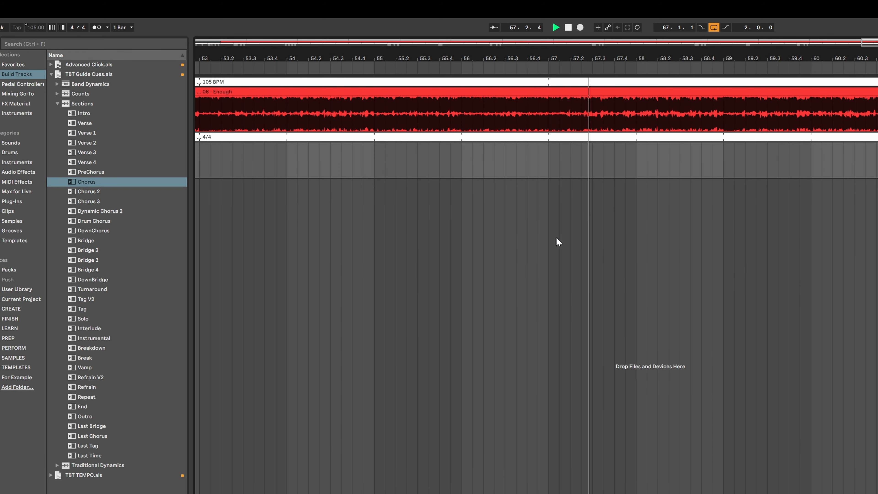
{"action": "left_click", "coordinate": [463, 165]}
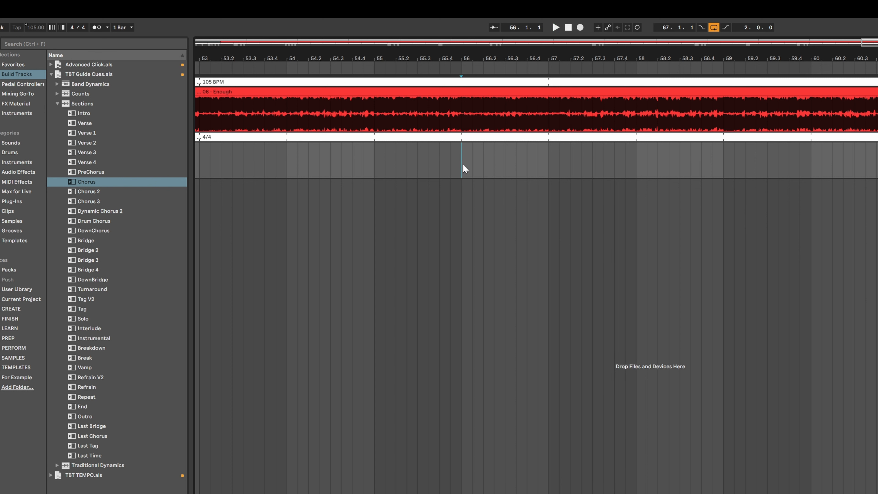
{"action": "key", "text": "ctrl+v"}
{"action": "left_click", "coordinate": [467, 148]}
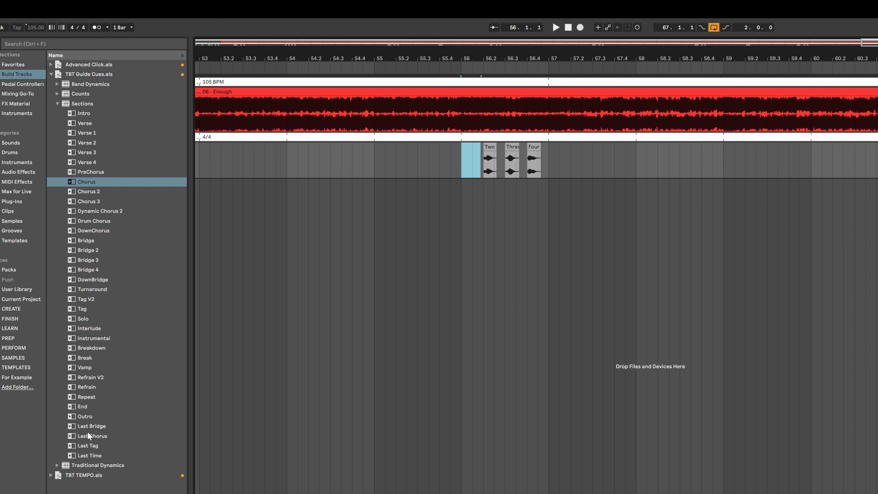
Step: Place the Last Chorus cue at bar 56 and play from there to check it
{"action": "left_click_drag", "start_coordinate": [87, 436], "coordinate": [465, 162]}
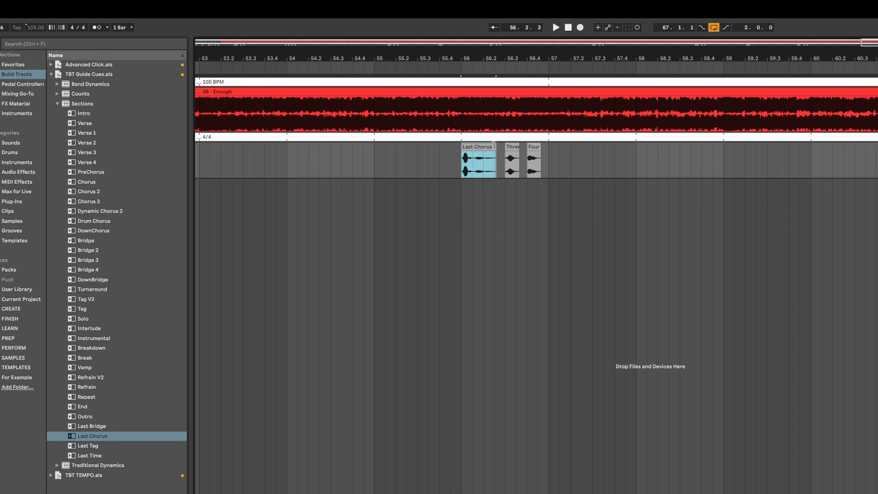
{"action": "left_click", "coordinate": [495, 146]}
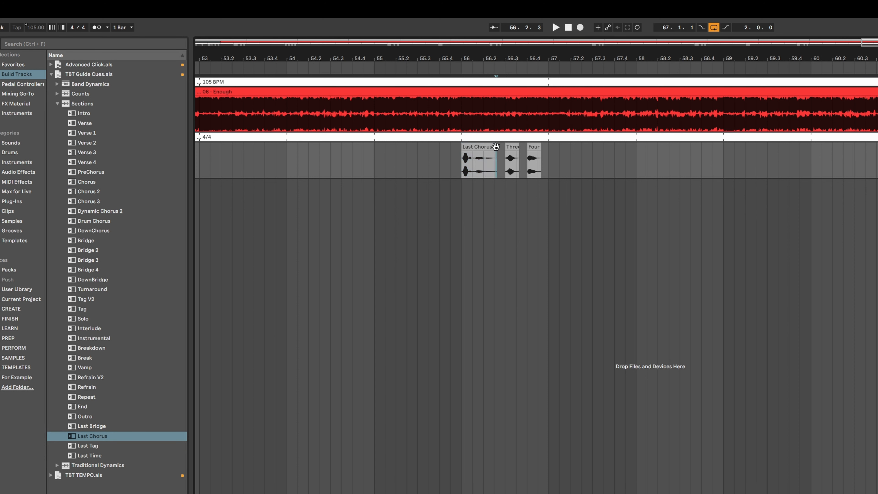
{"action": "left_click", "coordinate": [494, 156]}
{"action": "left_click", "coordinate": [461, 204]}
{"action": "key", "text": "space"}
{"action": "left_click", "coordinate": [470, 167]}
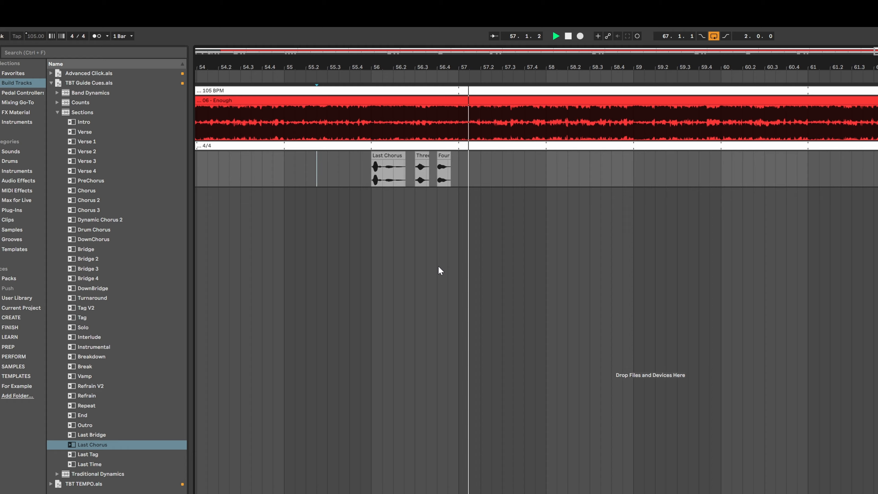
{"action": "left_click", "coordinate": [352, 166]}
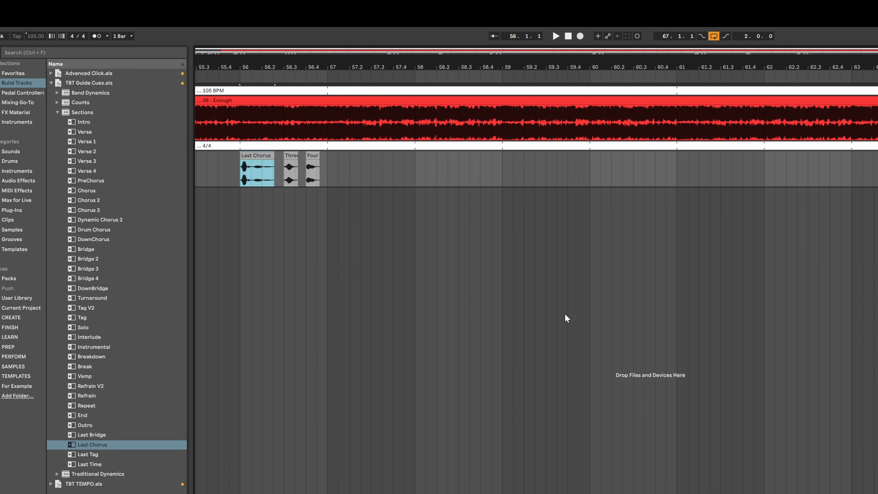
{"action": "left_click", "coordinate": [458, 260]}
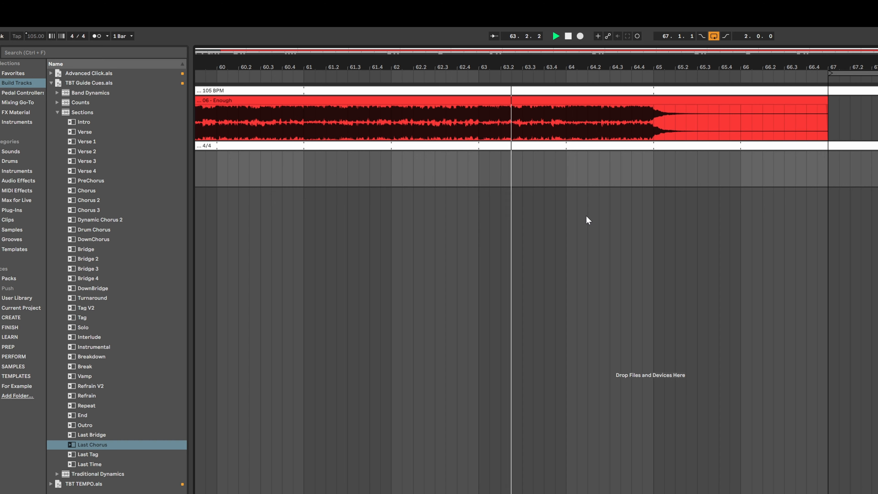
Step: Paste the count cues at bar 64, delete their downbeat cue, and place the End cue there
{"action": "key", "text": "space"}
{"action": "left_click", "coordinate": [532, 176]}
{"action": "key", "text": "ctrl+v"}
{"action": "left_click", "coordinate": [536, 184]}
{"action": "key", "text": "Delete"}
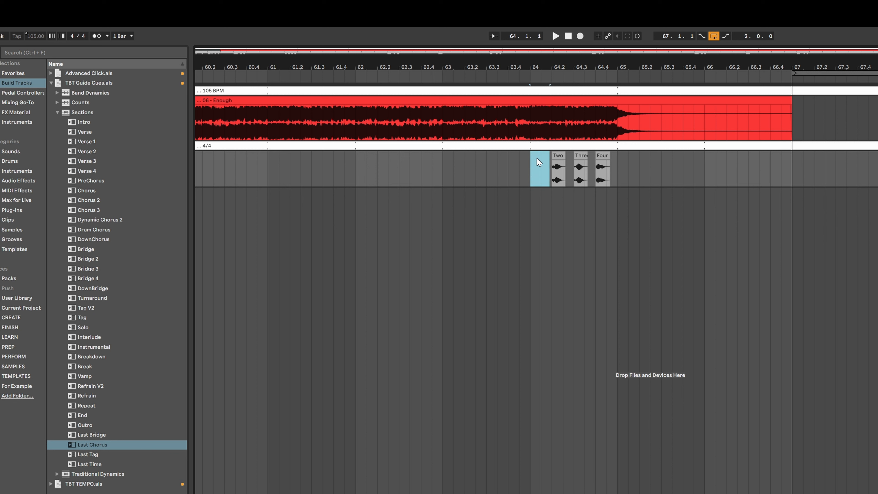
{"action": "left_click_drag", "start_coordinate": [81, 419], "coordinate": [534, 167]}
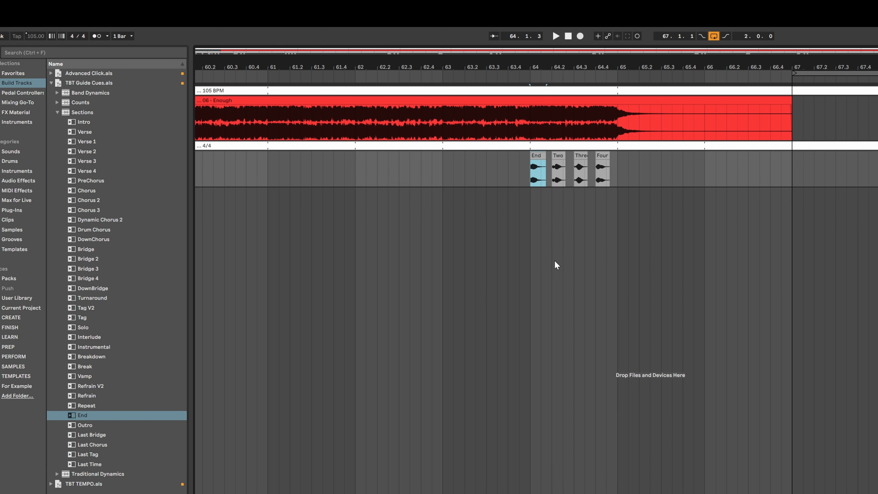
Step: Remove the leftover Song 2 tempo and time-signature clips after the end of the song
{"action": "key", "text": "minus"}
{"action": "key", "text": "minus"}
{"action": "key", "text": "minus"}
{"action": "scroll", "coordinate": [567, 287], "scroll_direction": "left", "scroll_amount": 10}
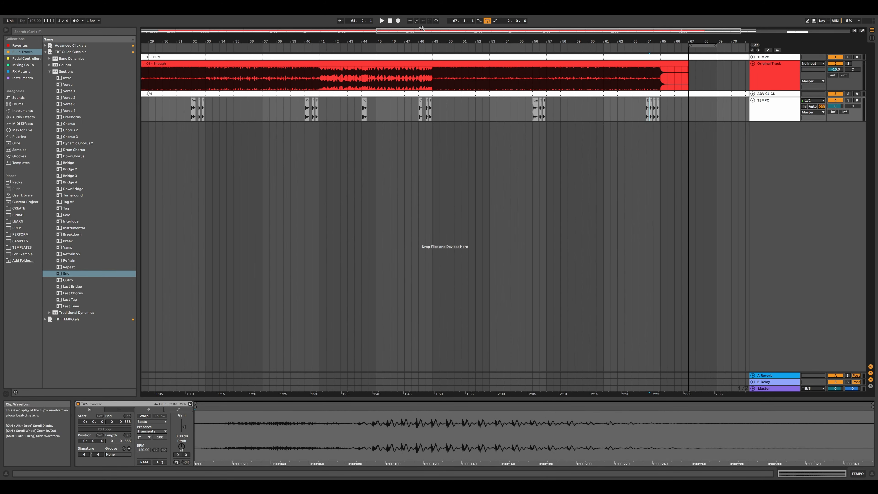
{"action": "left_click_drag", "start_coordinate": [226, 40], "coordinate": [226, 21]}
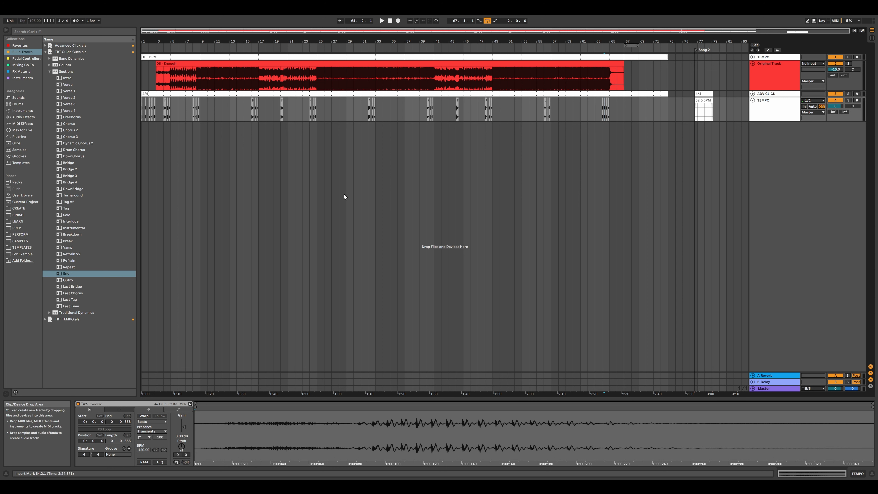
{"action": "left_click_drag", "start_coordinate": [720, 118], "coordinate": [687, 87]}
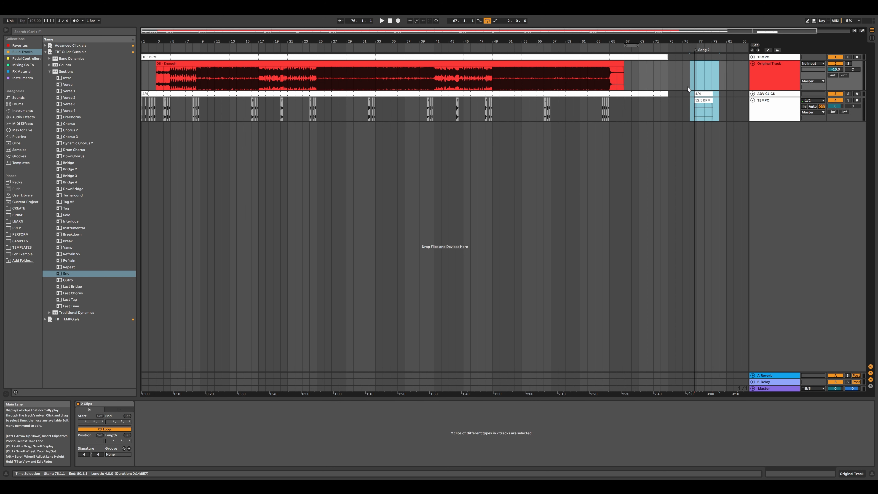
{"action": "left_click", "coordinate": [696, 49]}
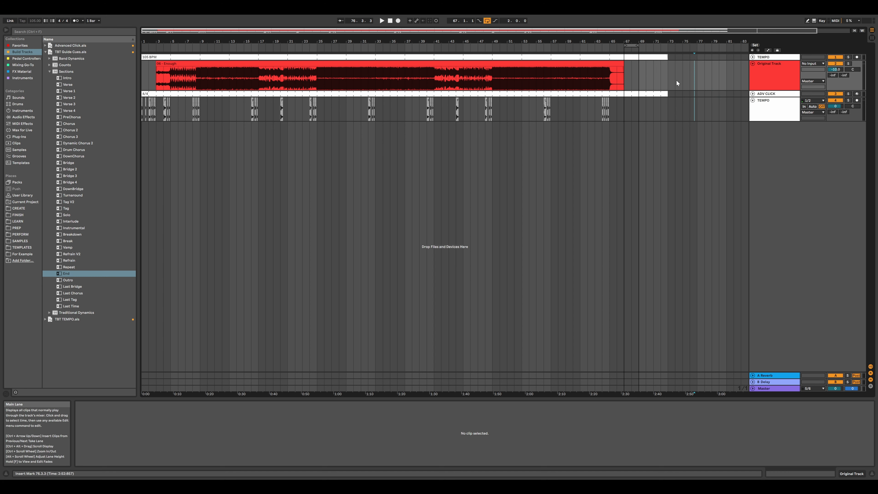
Step: Switch off looping and trim the tempo and 4/4 clips to end at bar 67
{"action": "left_click", "coordinate": [487, 20]}
{"action": "left_click_drag", "start_coordinate": [667, 93], "coordinate": [628, 93]}
{"action": "left_click_drag", "start_coordinate": [668, 56], "coordinate": [624, 63]}
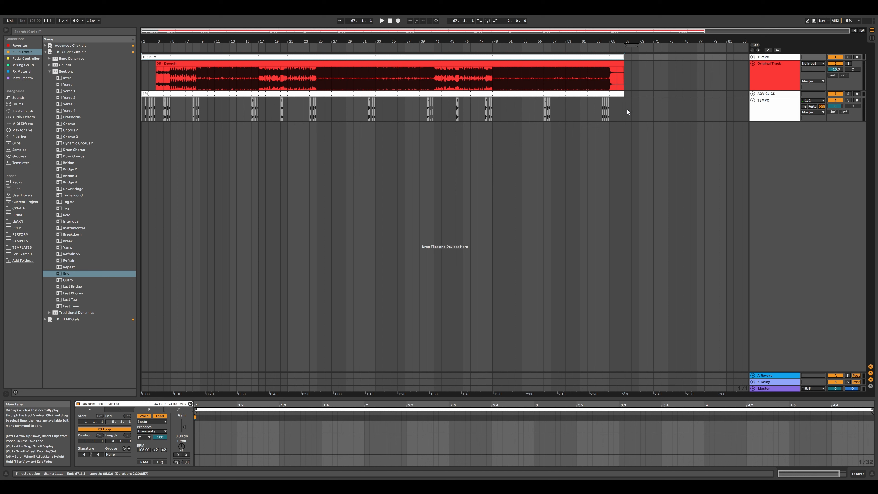
Step: Select all the cue clips on the cue track and consolidate them into one clip
{"action": "left_click_drag", "start_coordinate": [624, 110], "coordinate": [136, 111]}
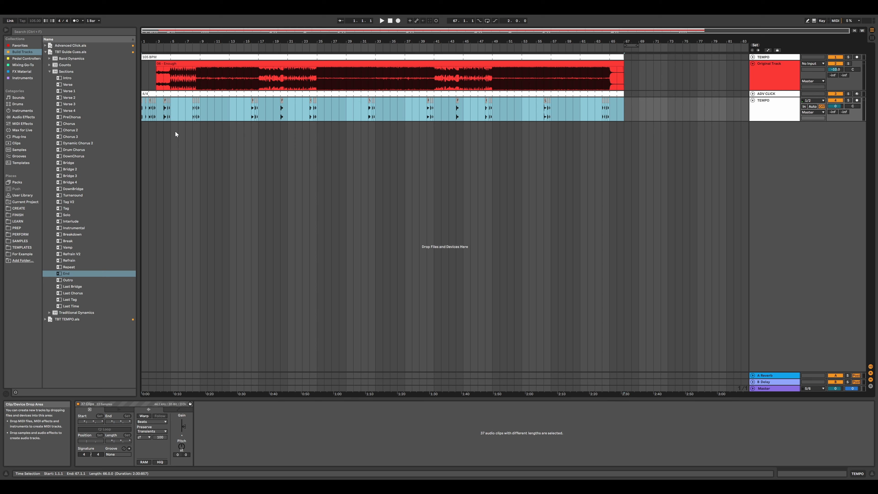
{"action": "left_click", "coordinate": [225, 64], "text": "shift"}
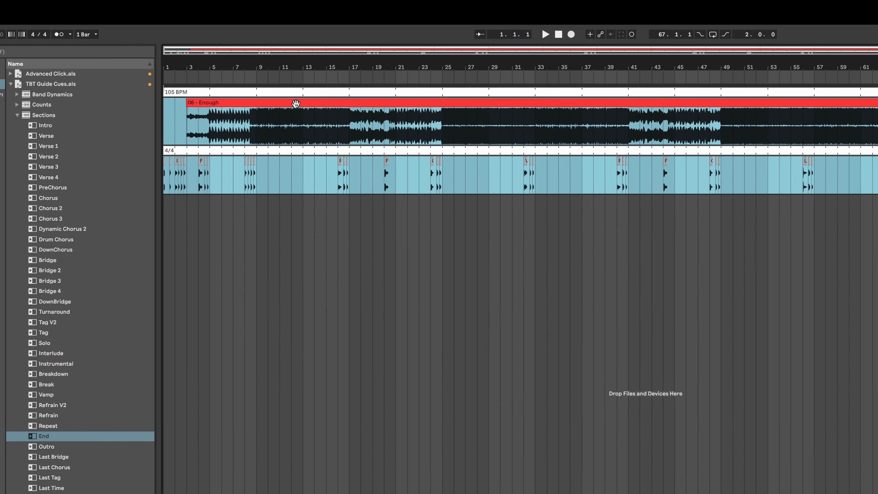
{"action": "right_click", "coordinate": [225, 65]}
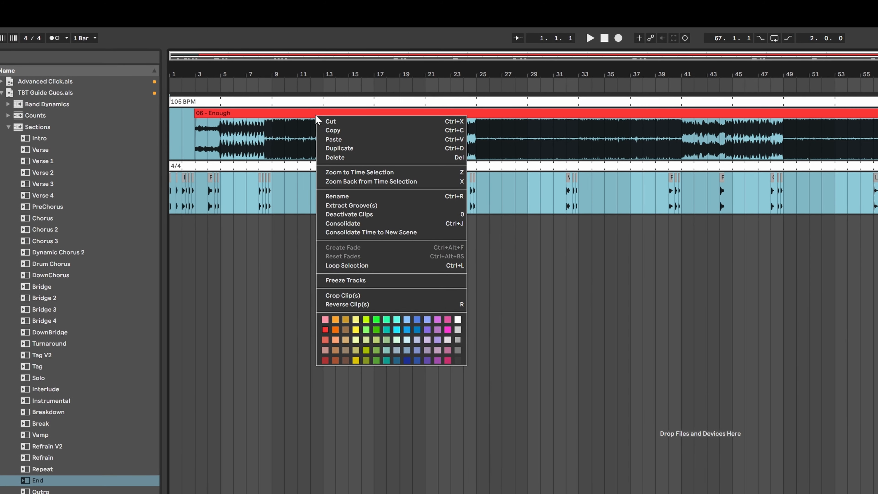
{"action": "left_click", "coordinate": [432, 223]}
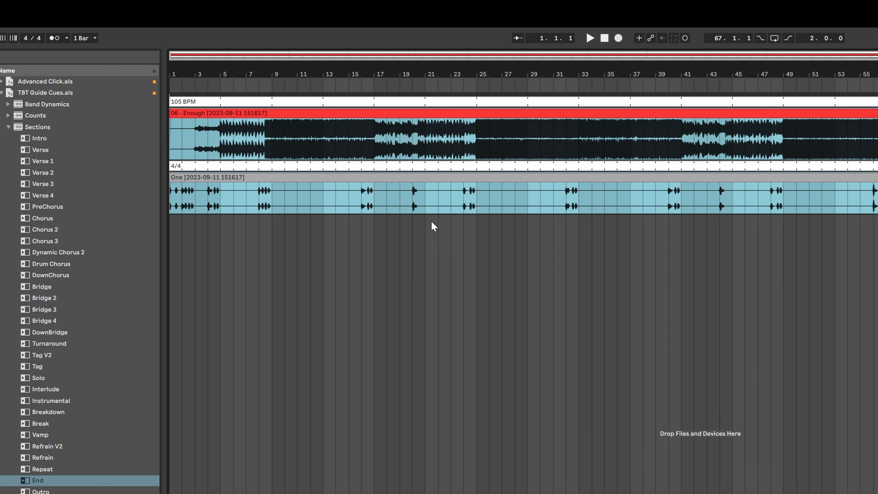
Step: Rename the consolidated clip Cues
{"action": "left_click", "coordinate": [286, 171]}
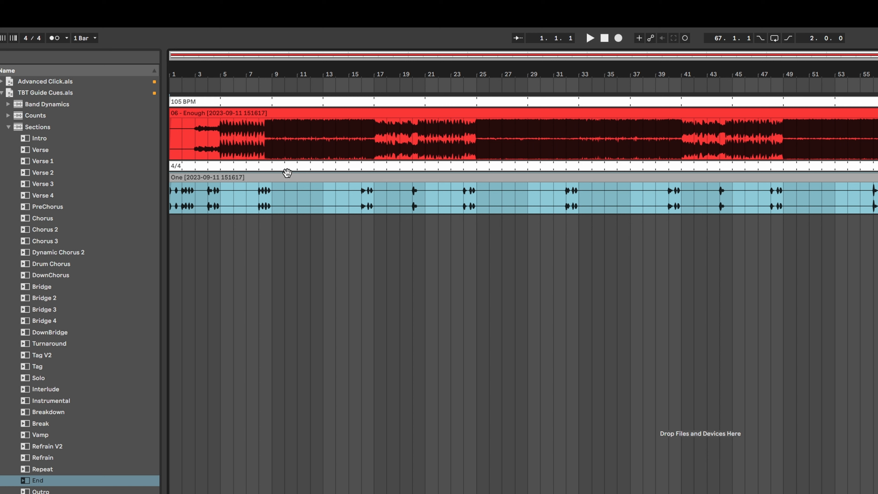
{"action": "right_click", "coordinate": [273, 175]}
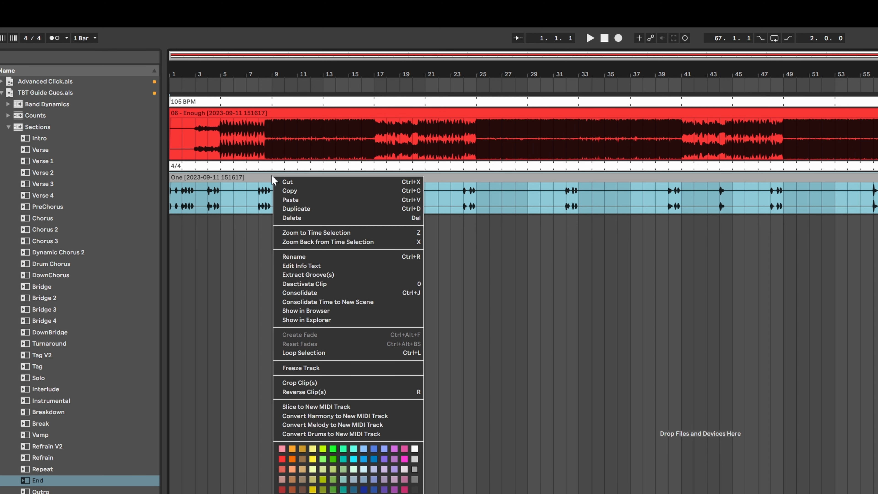
{"action": "left_click", "coordinate": [349, 253]}
{"action": "type", "text": "Cues"}
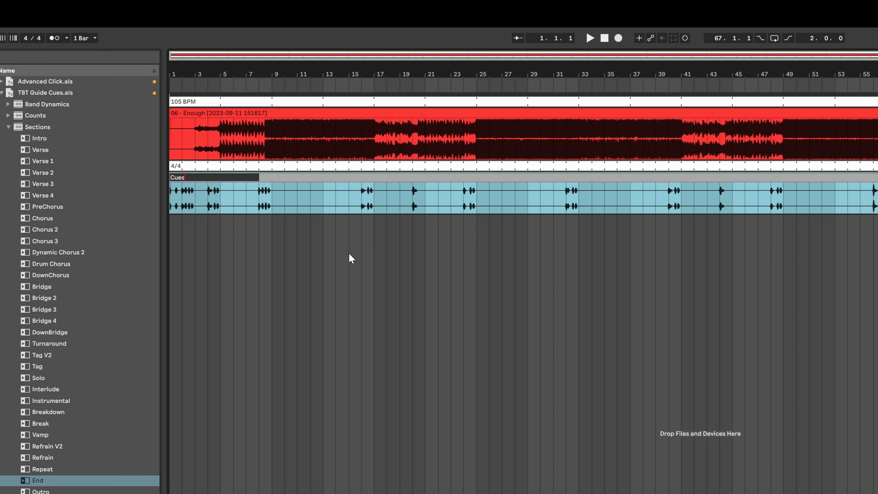
{"action": "key", "text": "Return"}
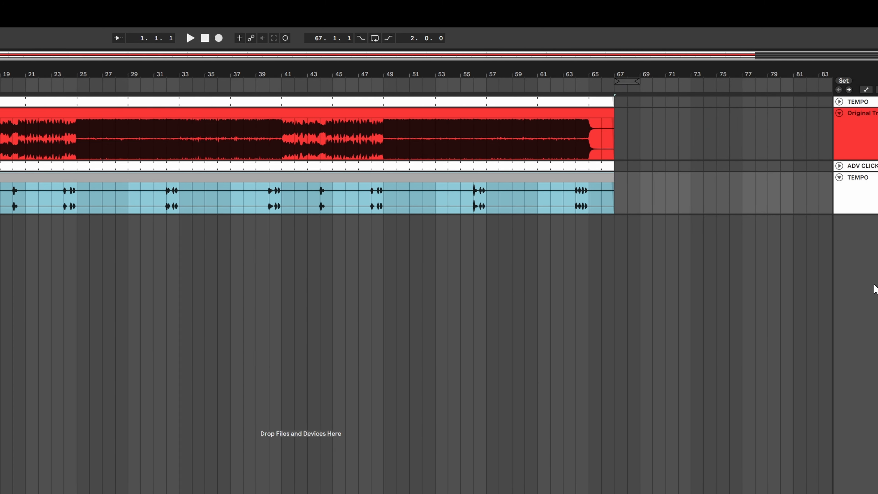
Step: Rename the cue track Cues and give it a grey track colour
{"action": "right_click", "coordinate": [660, 204]}
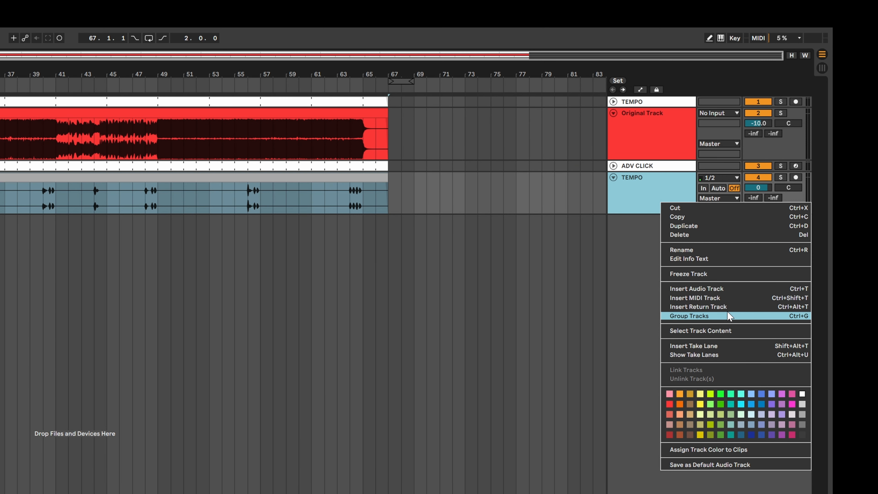
{"action": "left_click", "coordinate": [726, 250]}
{"action": "type", "text": "Cues"}
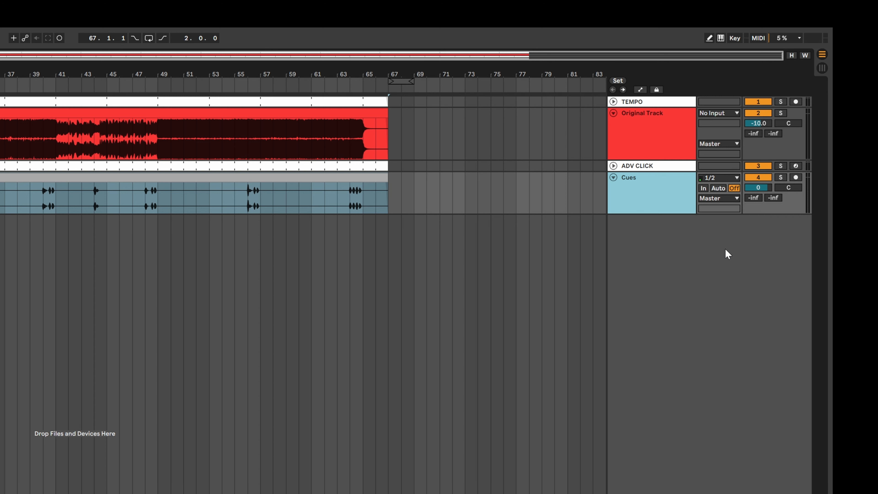
{"action": "right_click", "coordinate": [676, 201]}
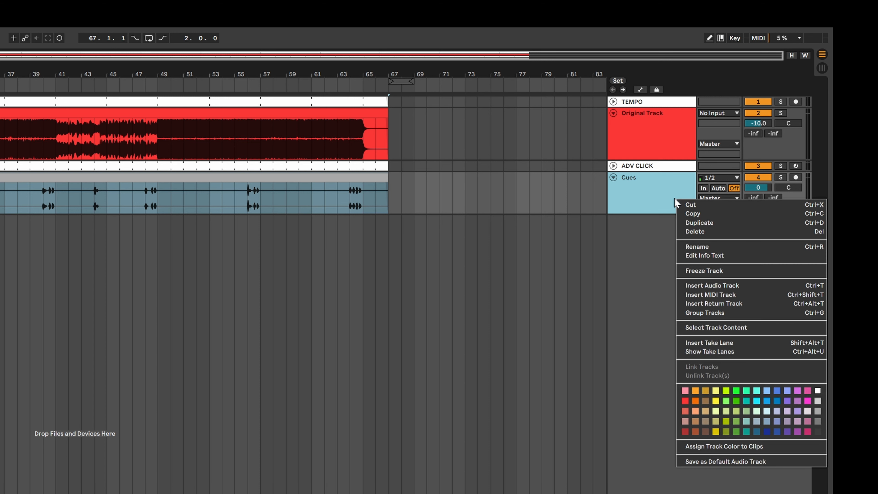
{"action": "left_click", "coordinate": [819, 411]}
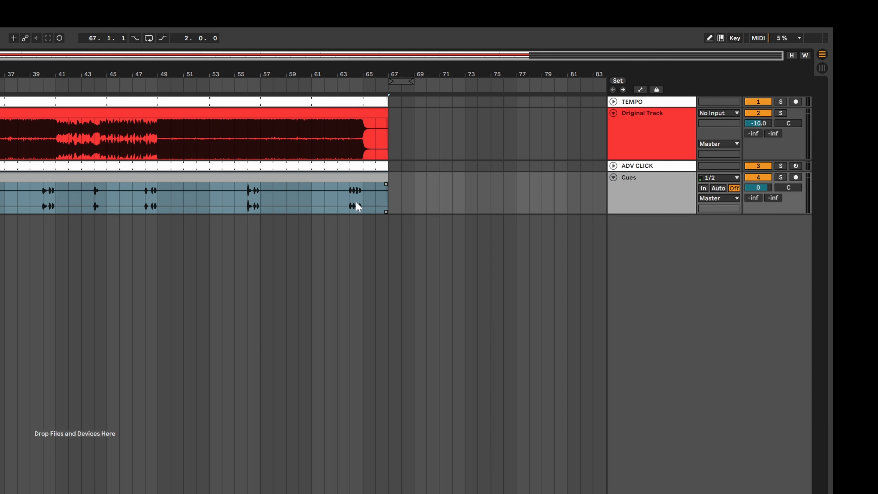
Step: Place the Drop cue at bar 64 on the Cues track
{"action": "left_click", "coordinate": [349, 202]}
{"action": "left_click", "coordinate": [350, 202]}
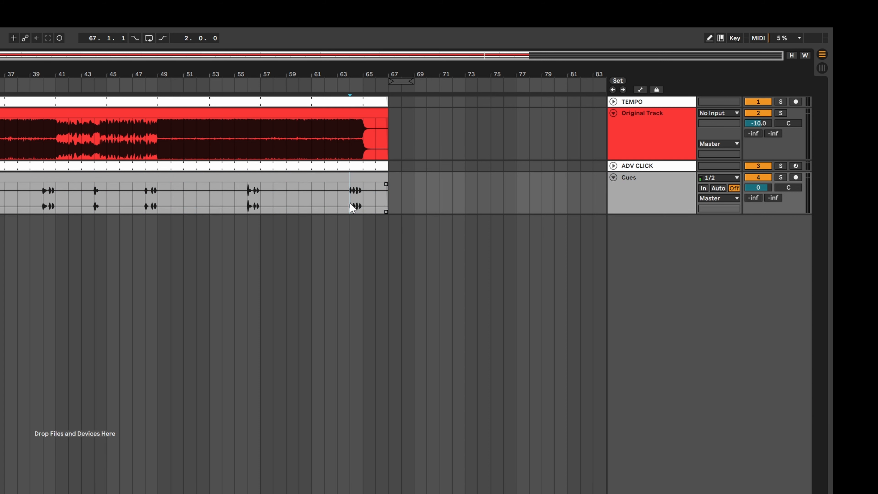
{"action": "scroll", "coordinate": [350, 203], "scroll_direction": "up", "scroll_amount": 10}
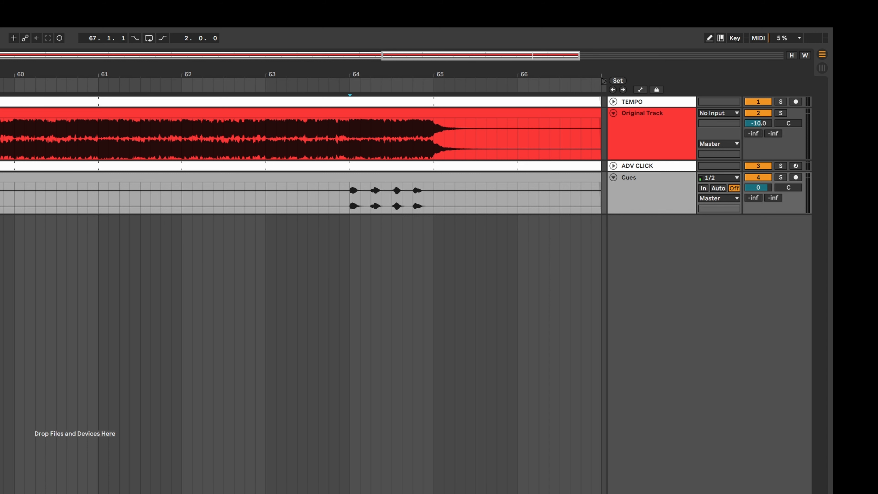
{"action": "left_click_drag", "start_coordinate": [2, 328], "coordinate": [349, 193]}
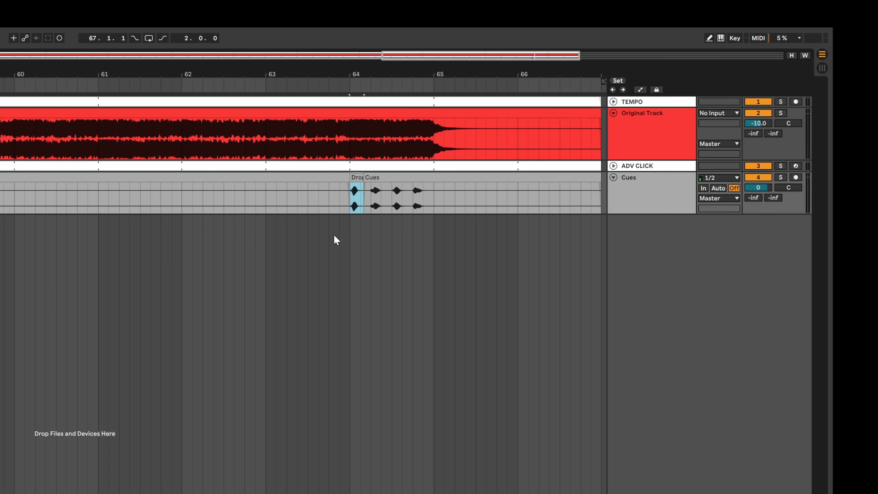
Step: Consolidate all the cue clips on the Cues track, including the new Drop cue, into one clip
{"action": "left_click_drag", "start_coordinate": [419, 56], "coordinate": [418, 19]}
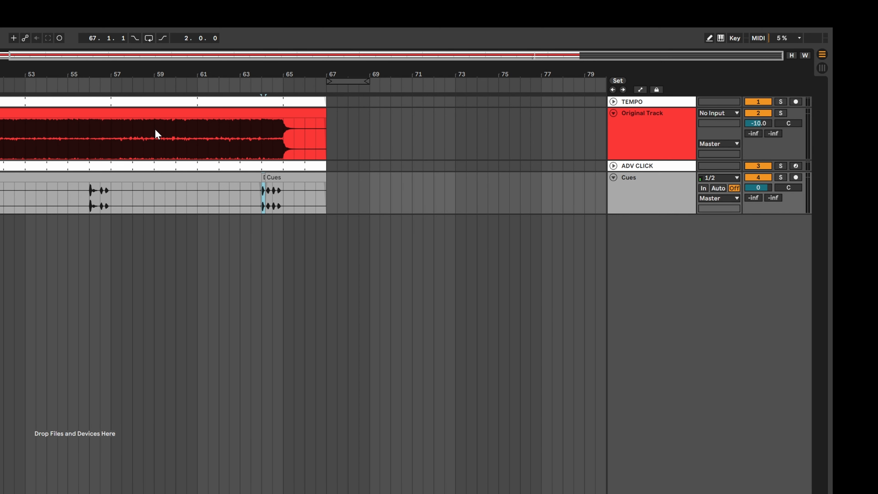
{"action": "left_click", "coordinate": [274, 175]}
{"action": "left_click", "coordinate": [204, 176], "text": "shift"}
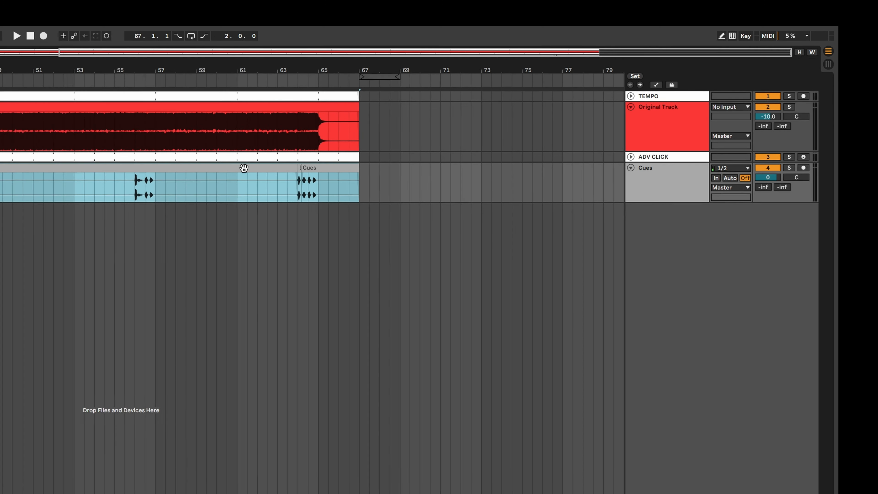
{"action": "key", "text": "ctrl+j"}
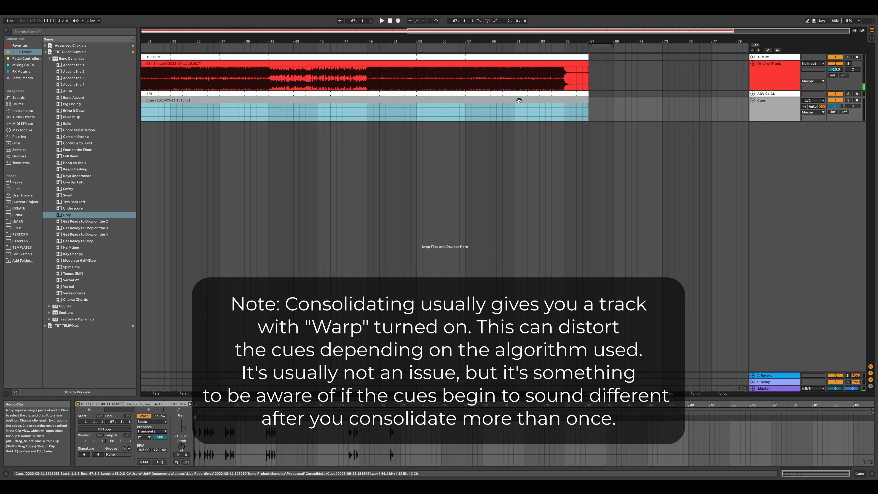
Step: Add a locator at bar 1 and name it 1 Enough
{"action": "scroll", "coordinate": [415, 189], "scroll_direction": "left", "scroll_amount": 5}
{"action": "scroll", "coordinate": [415, 192], "scroll_direction": "down", "scroll_amount": 3}
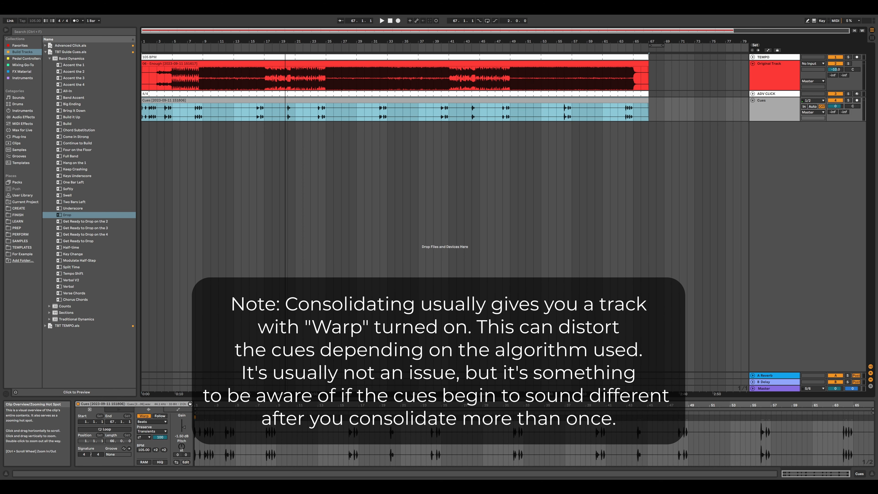
{"action": "left_click", "coordinate": [225, 159]}
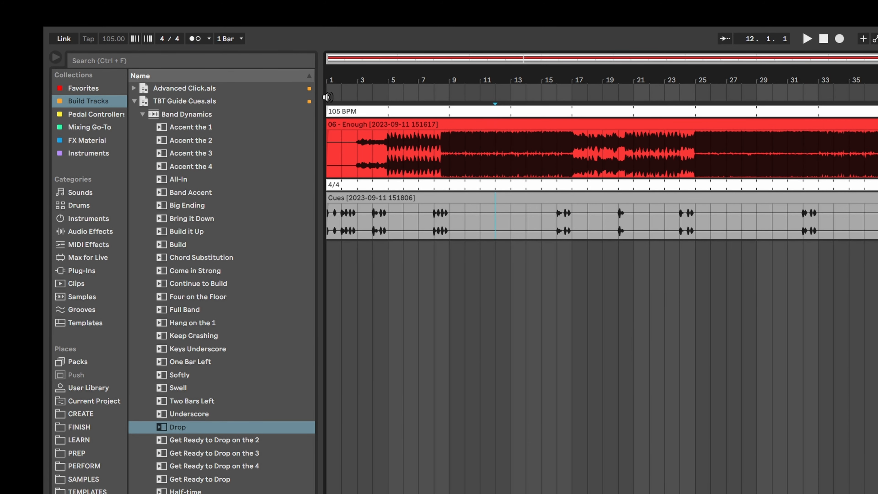
{"action": "left_click", "coordinate": [327, 98]}
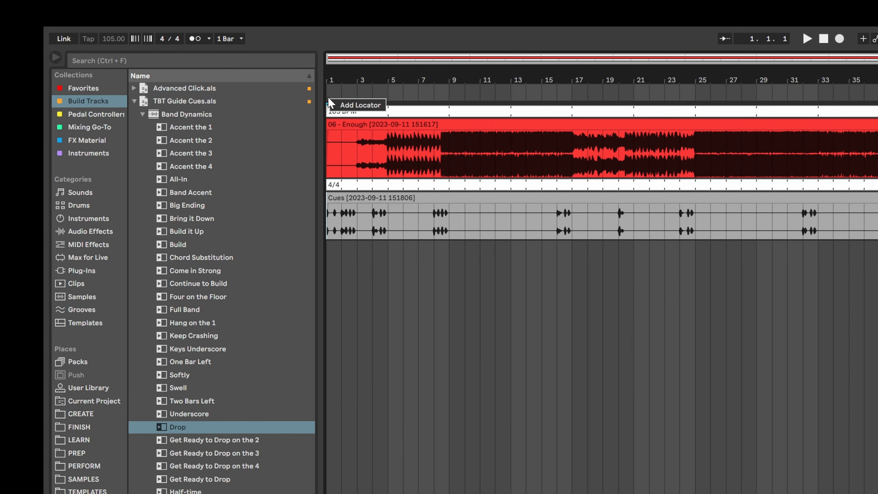
{"action": "left_click", "coordinate": [382, 106]}
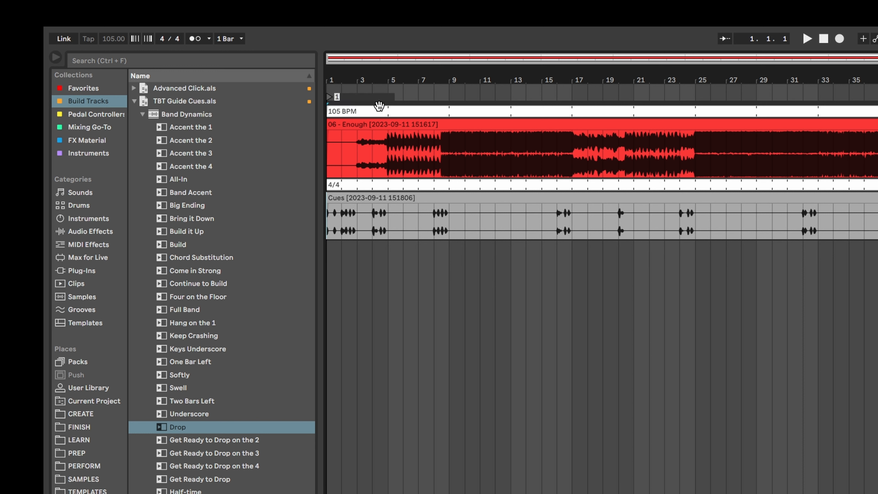
{"action": "type", "text": "1 Enough"}
{"action": "key", "text": "Return"}
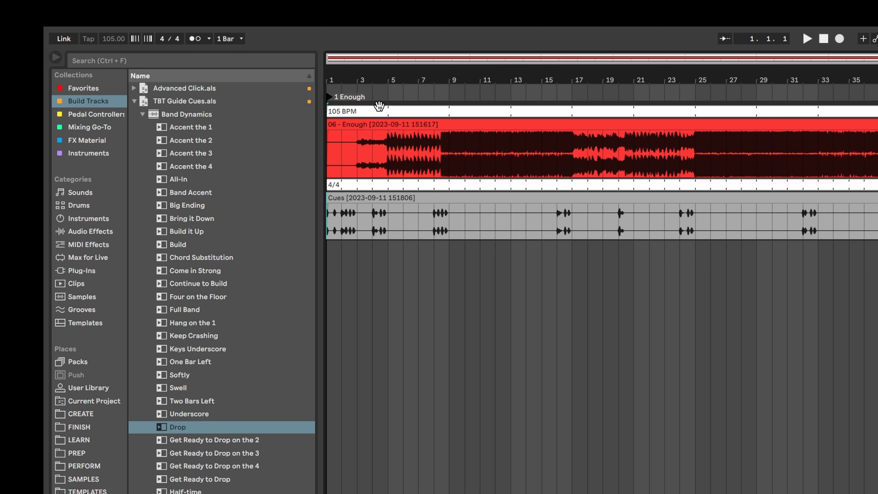
Step: Map the computer key 1 to the 1 Enough locator in key mapping mode
{"action": "key", "text": "ctrl+k"}
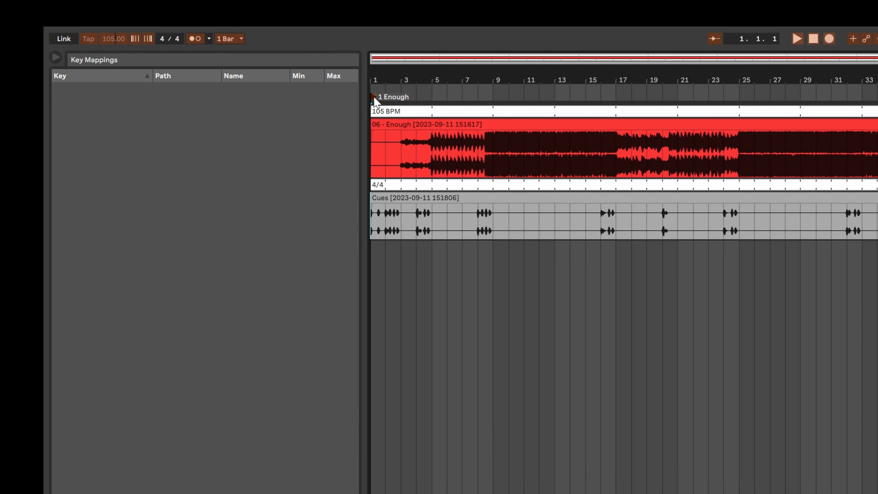
{"action": "key", "text": "1"}
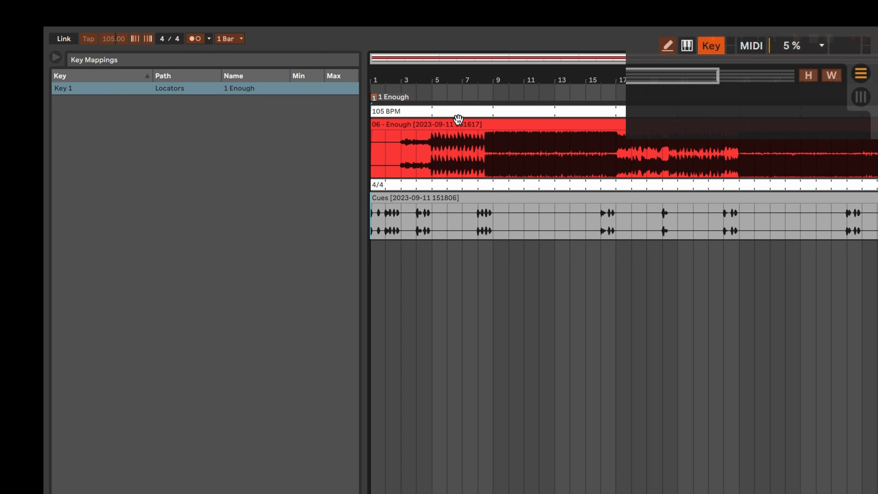
{"action": "left_click", "coordinate": [720, 50]}
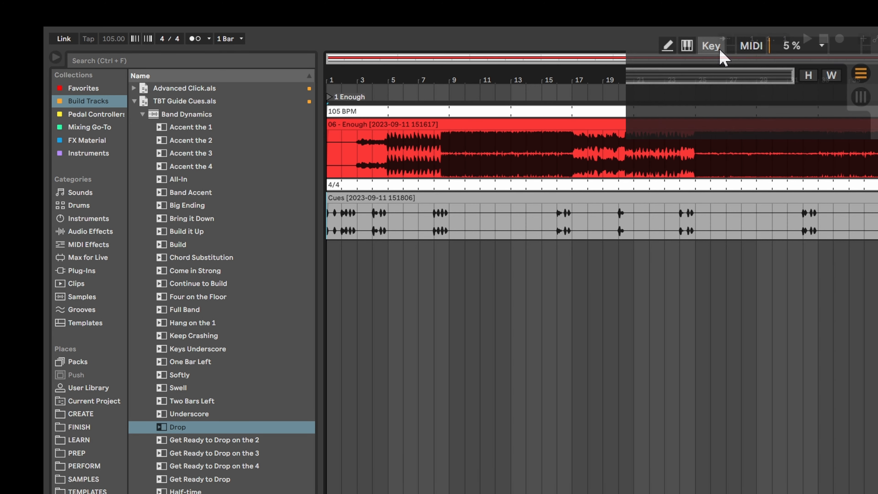
Step: Play the song from bar 19 and trigger the 1 Enough locator with its mapped key
{"action": "left_click", "coordinate": [599, 353]}
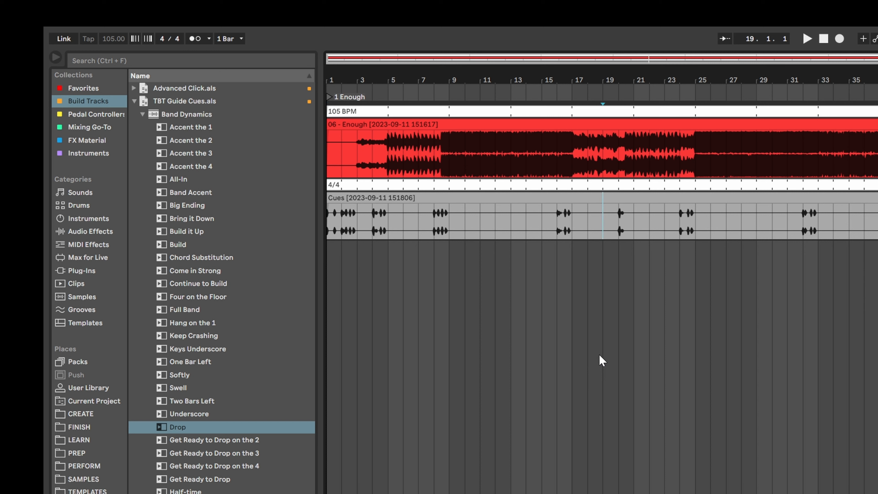
{"action": "key", "text": "space"}
{"action": "key", "text": "1"}
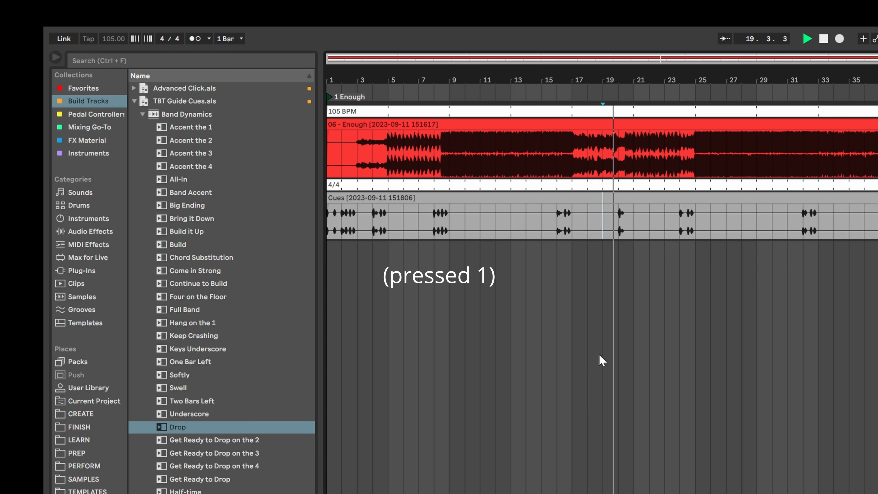
{"action": "key", "text": "space"}
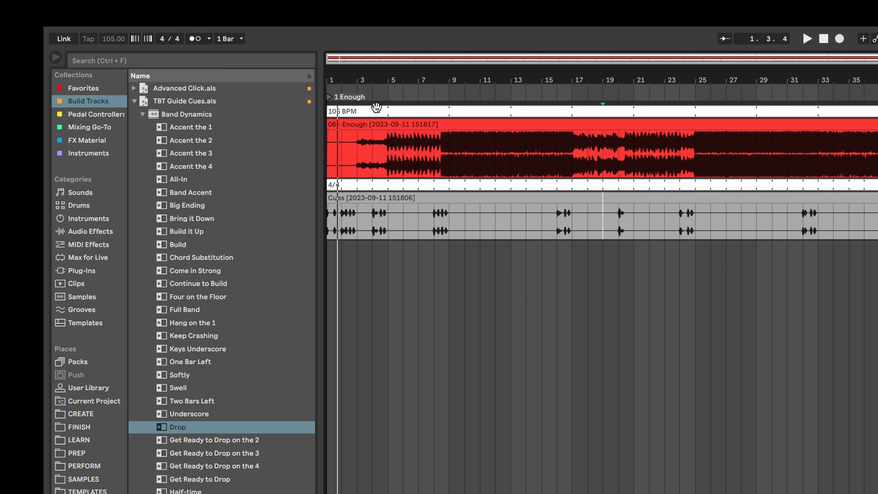
Step: Add a locator named Verse 1 and position it at bar 8
{"action": "right_click", "coordinate": [374, 98]}
{"action": "left_click", "coordinate": [393, 133]}
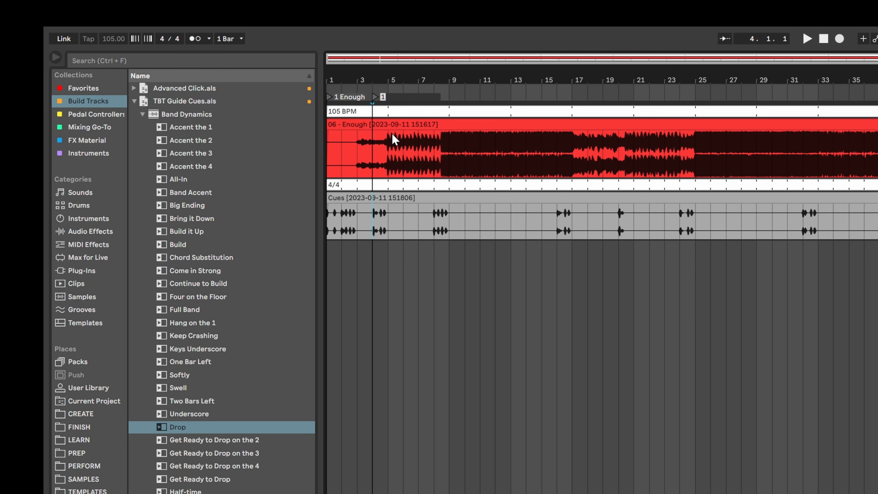
{"action": "type", "text": "Verse 1"}
{"action": "key", "text": "Return"}
{"action": "key", "text": "plus"}
{"action": "key", "text": "plus"}
{"action": "key", "text": "plus"}
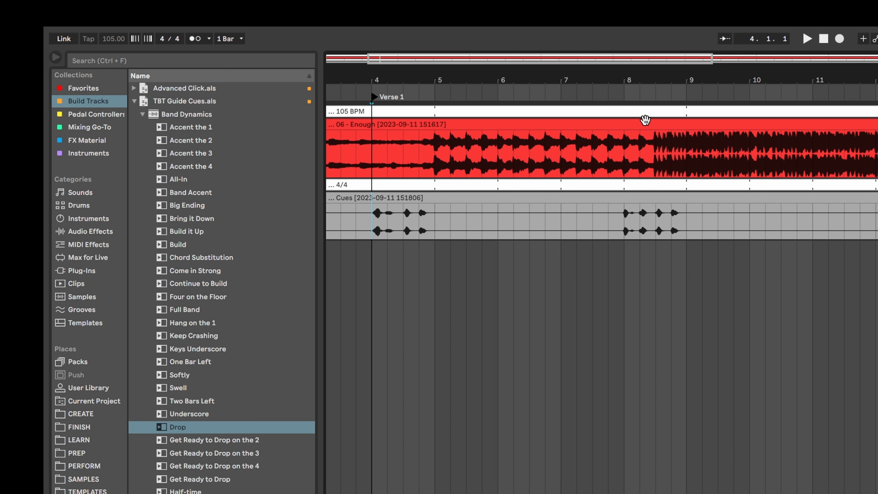
{"action": "left_click_drag", "start_coordinate": [376, 101], "coordinate": [624, 130]}
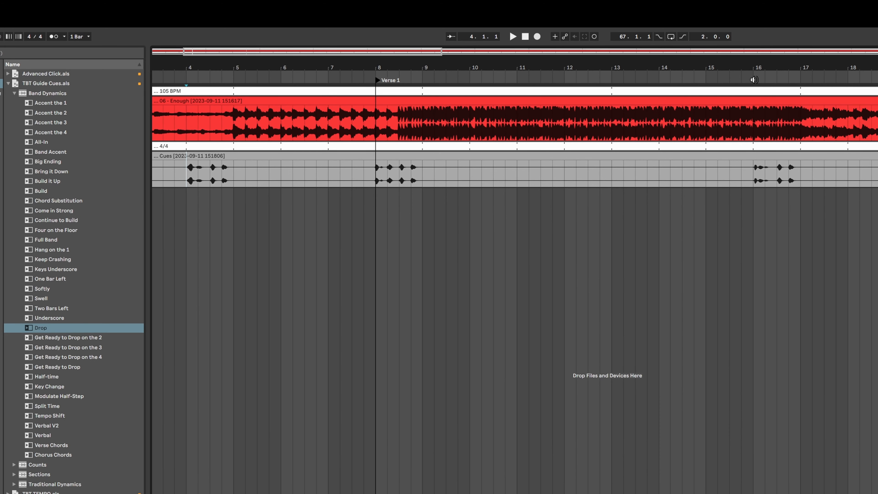
Step: Add a locator named PreChorus at bar 16
{"action": "right_click", "coordinate": [755, 80]}
{"action": "left_click", "coordinate": [768, 104]}
{"action": "type", "text": "PreChorus"}
{"action": "key", "text": "Return"}
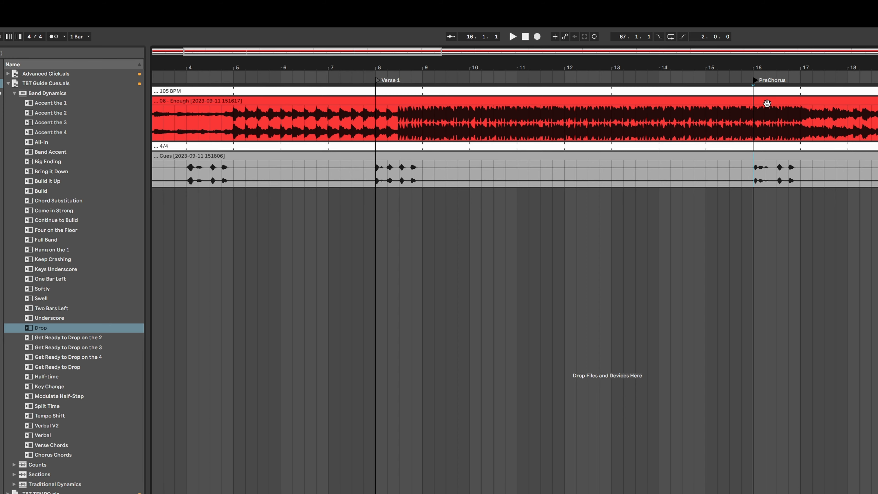
Step: Insert a new MIDI track at the top of the arrangement
{"action": "scroll", "coordinate": [768, 103], "scroll_direction": "down", "scroll_amount": 8}
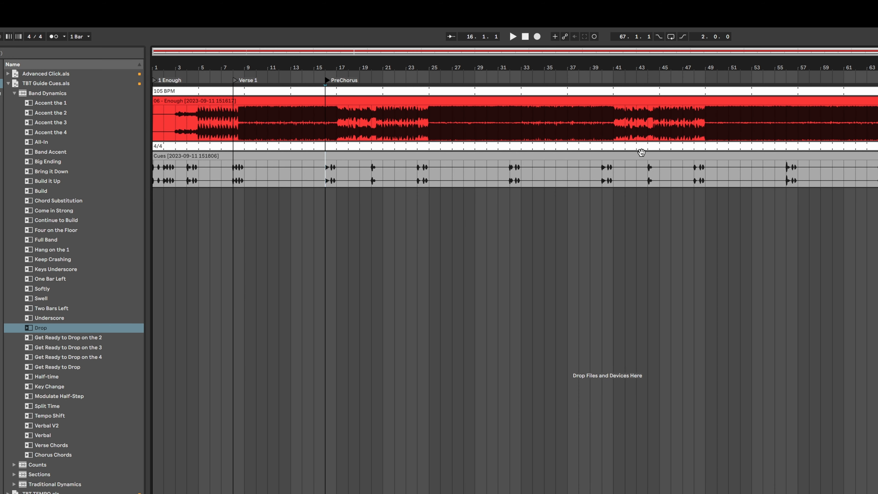
{"action": "left_click", "coordinate": [179, 92]}
{"action": "left_click", "coordinate": [223, 155], "text": "shift"}
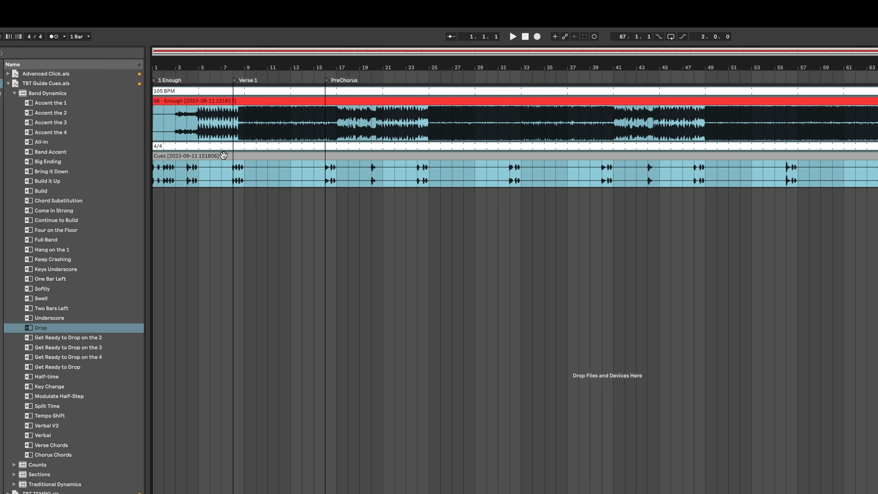
{"action": "left_click_drag", "start_coordinate": [182, 92], "coordinate": [215, 93]}
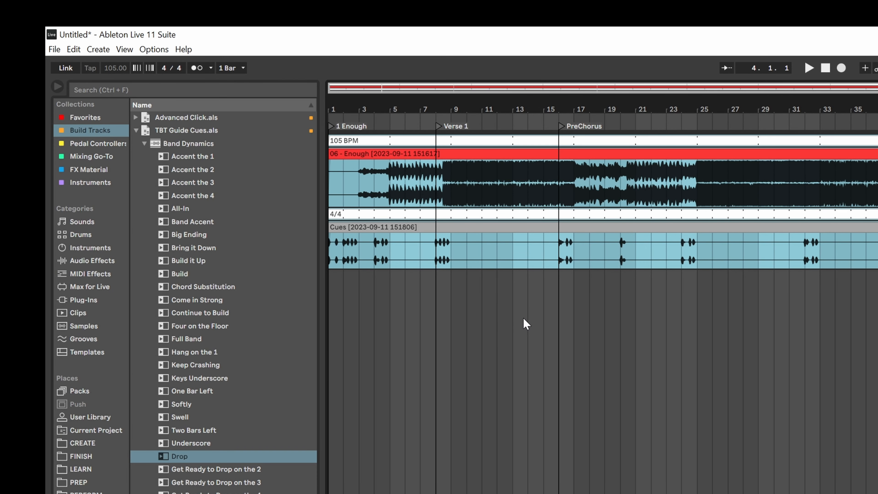
{"action": "left_click", "coordinate": [100, 51]}
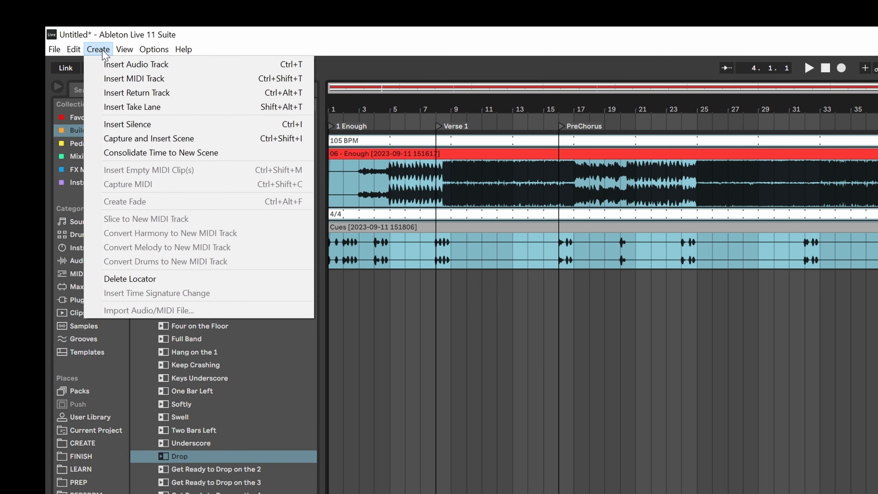
{"action": "left_click", "coordinate": [202, 83]}
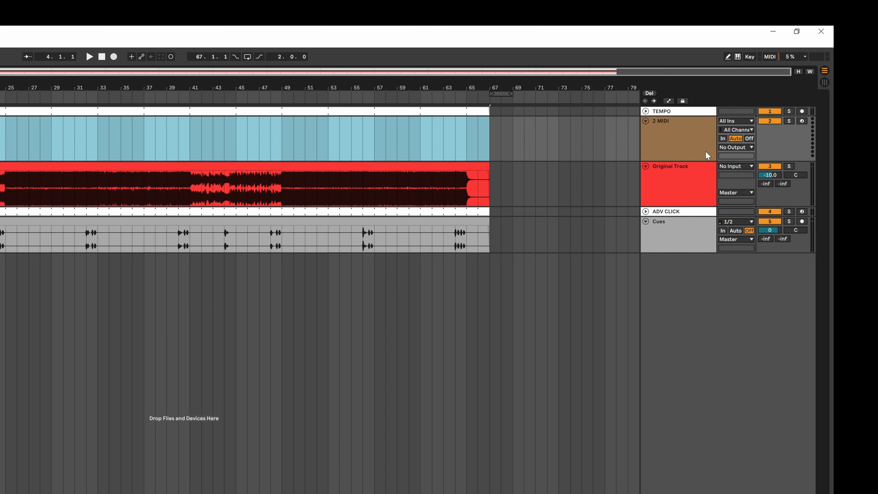
{"action": "left_click_drag", "start_coordinate": [705, 151], "coordinate": [700, 108]}
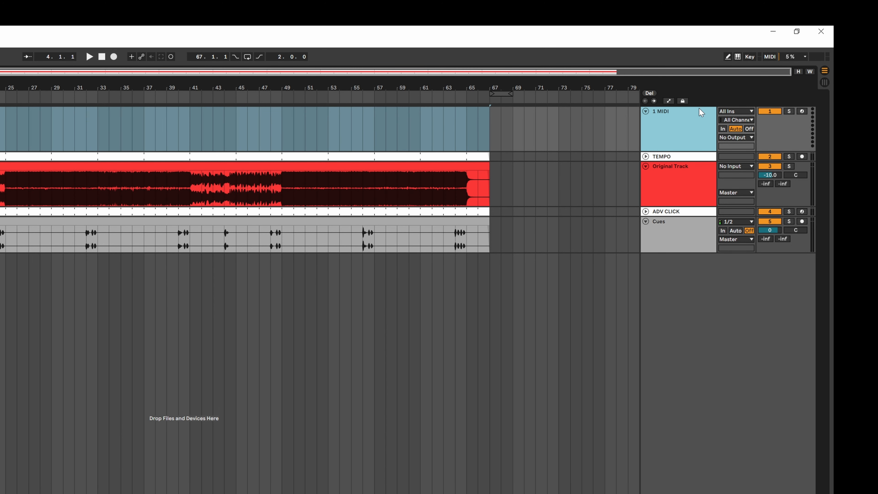
Step: Rename the new MIDI track SONG MAP and give it a white track colour
{"action": "key", "text": "ctrl+r"}
{"action": "type", "text": "SONG M"}
{"action": "right_click", "coordinate": [699, 108]}
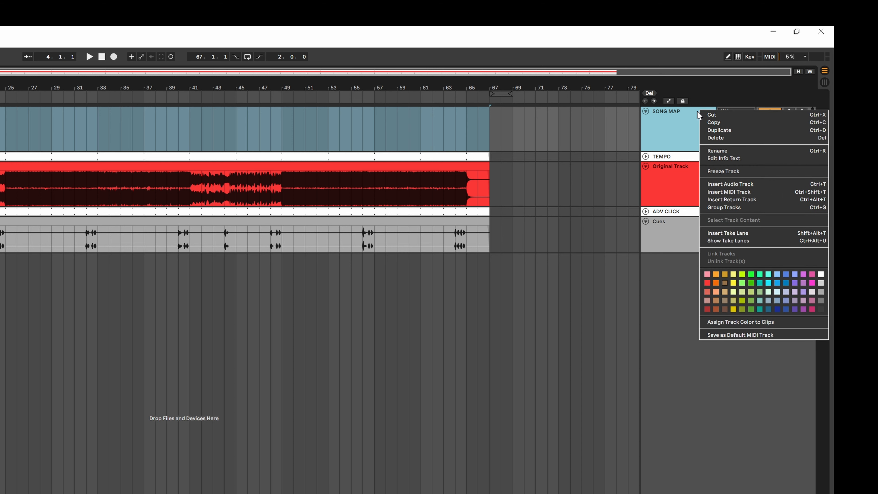
{"action": "left_click", "coordinate": [822, 275]}
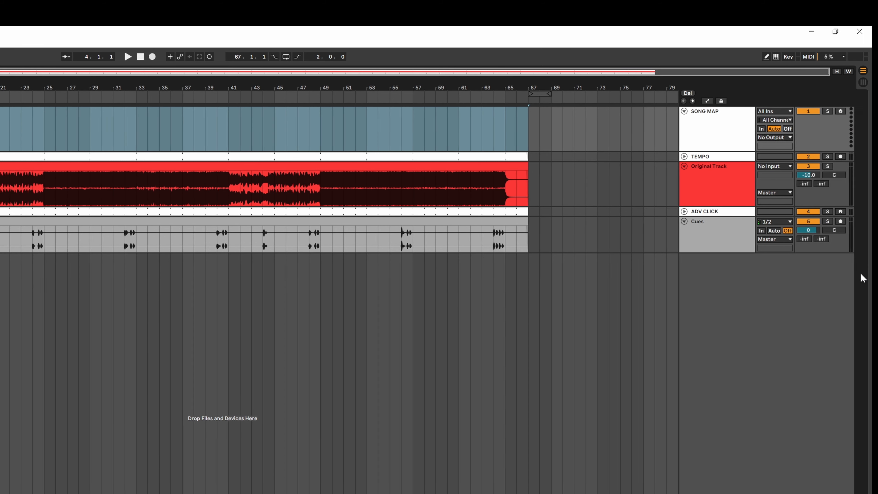
Step: Insert an empty MIDI clip on the SONG MAP track spanning bars 1 to 8
{"action": "left_click", "coordinate": [118, 145]}
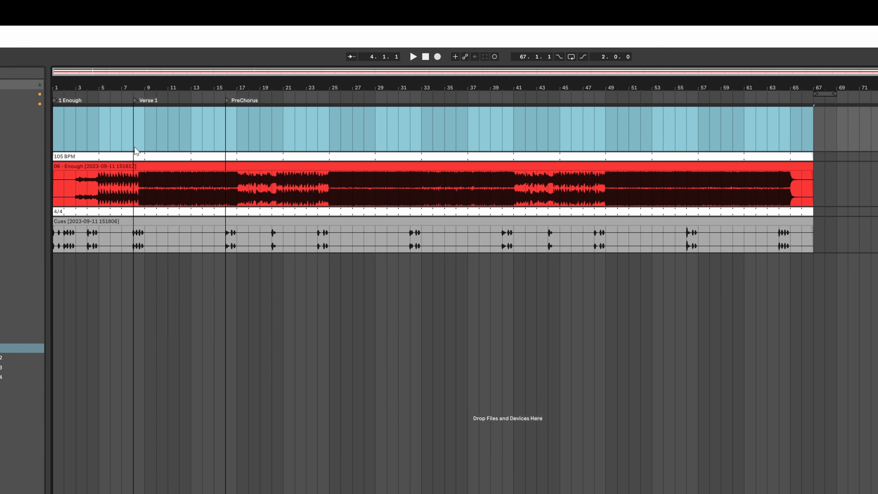
{"action": "key", "text": "plus"}
{"action": "key", "text": "plus"}
{"action": "left_click", "coordinate": [186, 147]}
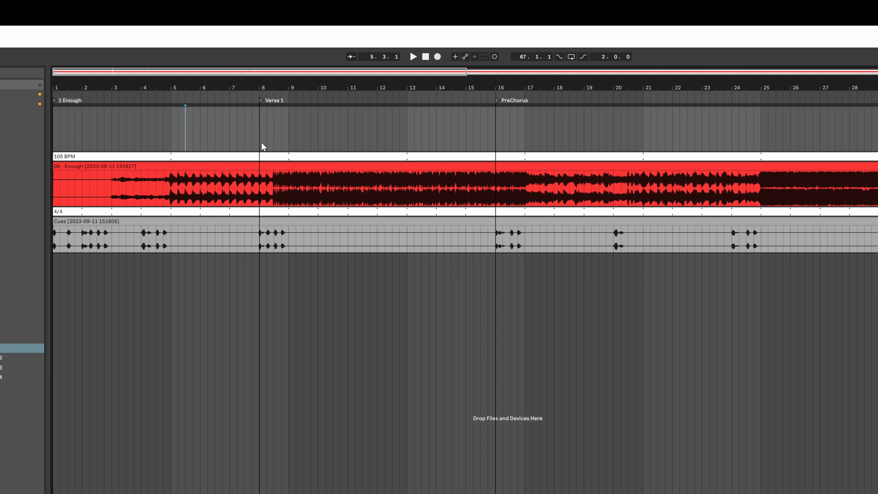
{"action": "left_click_drag", "start_coordinate": [259, 140], "coordinate": [51, 143]}
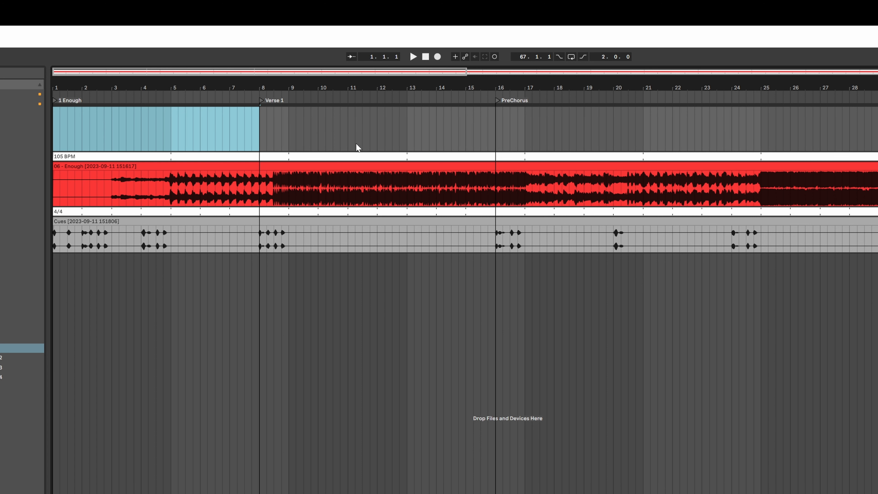
{"action": "right_click", "coordinate": [200, 120]}
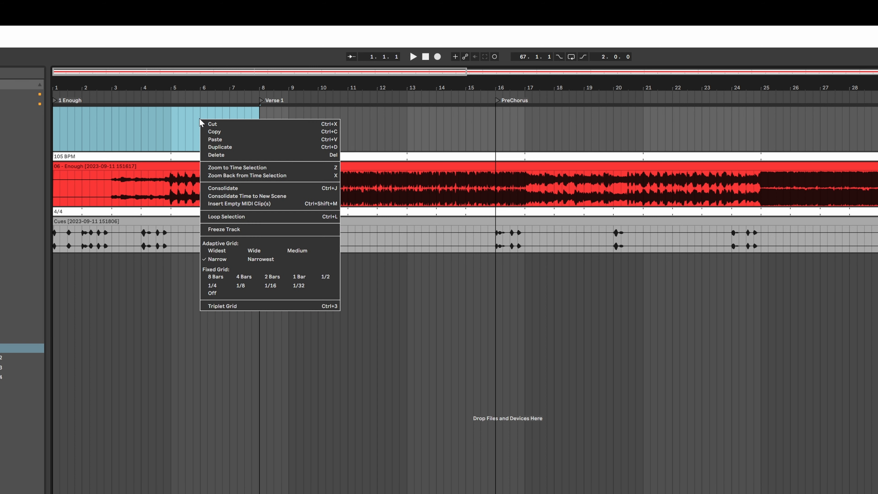
{"action": "left_click", "coordinate": [284, 204]}
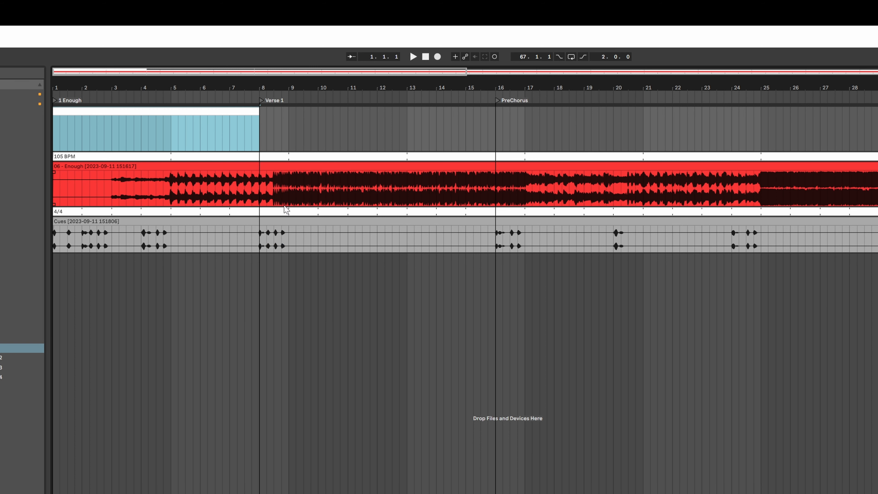
Step: Rename the first SONG MAP clip Intro
{"action": "key", "text": "ctrl+r"}
{"action": "type", "text": "Intro"}
{"action": "key", "text": "Return"}
Step: Duplicate the Intro clip, extend the copy to end at bar 16, and name it Verse 1
{"action": "key", "text": "ctrl+d"}
{"action": "left_click_drag", "start_coordinate": [465, 114], "coordinate": [491, 116]}
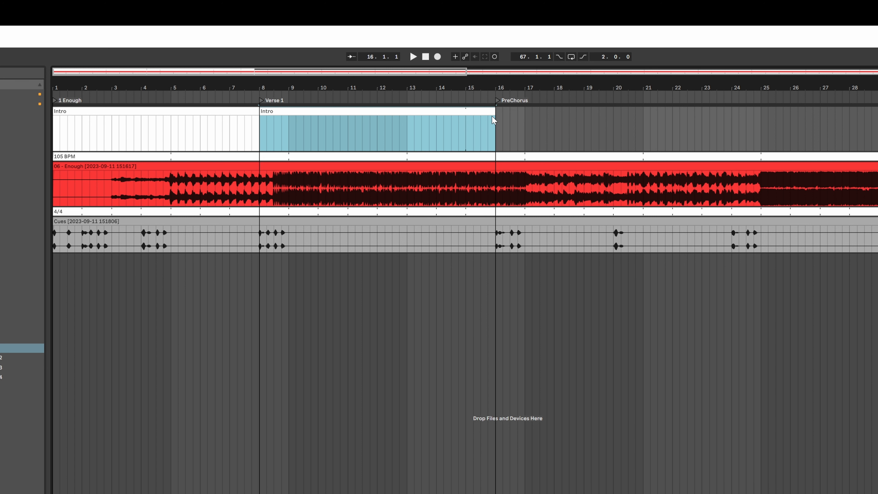
{"action": "key", "text": "ctrl+r"}
{"action": "type", "text": "Verse"}
{"action": "key", "text": "Return"}
Step: Duplicate the Verse 1 clip and rename the copy PreChorus
{"action": "key", "text": "ctrl+d"}
{"action": "scroll", "coordinate": [594, 287], "scroll_direction": "right", "scroll_amount": 4}
{"action": "scroll", "coordinate": [595, 290], "scroll_direction": "right", "scroll_amount": 1}
{"action": "key", "text": "ctrl+r"}
{"action": "type", "text": "C"}
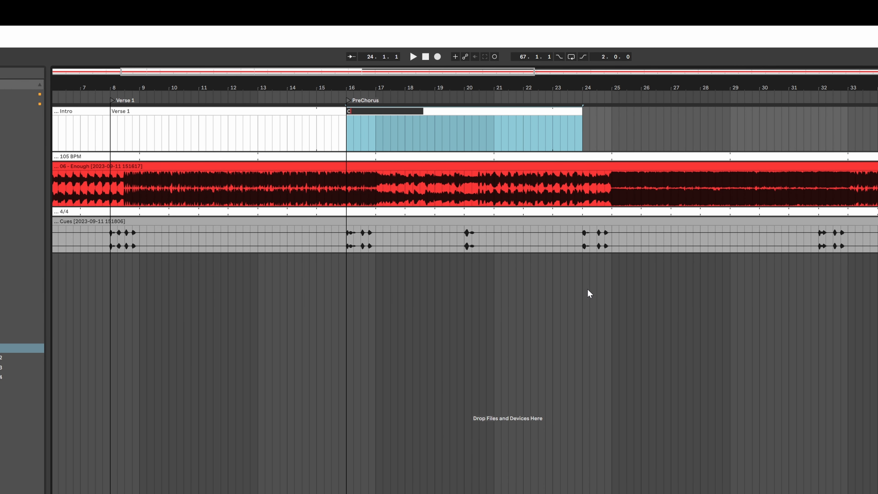
{"action": "type", "text": "PreChorus"}
{"action": "key", "text": "Return"}
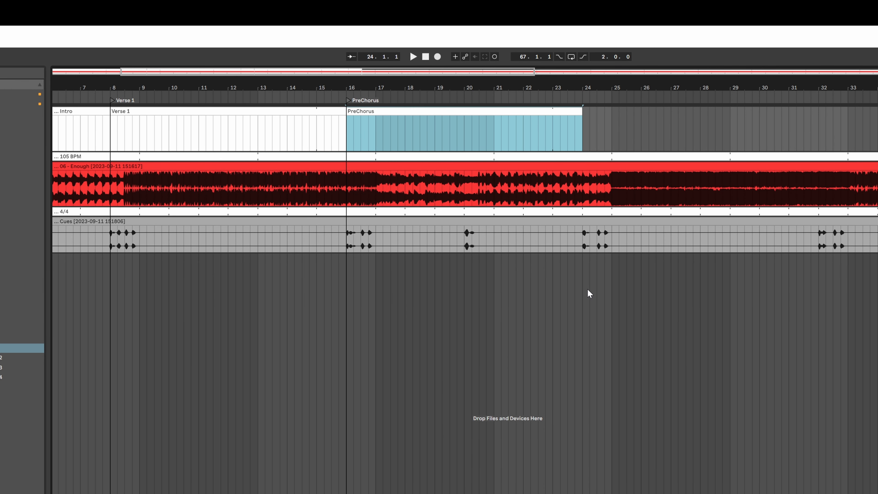
Step: Duplicate the PreChorus clip on the SONG MAP track and rename the copy Chorus
{"action": "key", "text": "ctrl+d"}
{"action": "scroll", "coordinate": [588, 293], "scroll_direction": "right", "scroll_amount": 8}
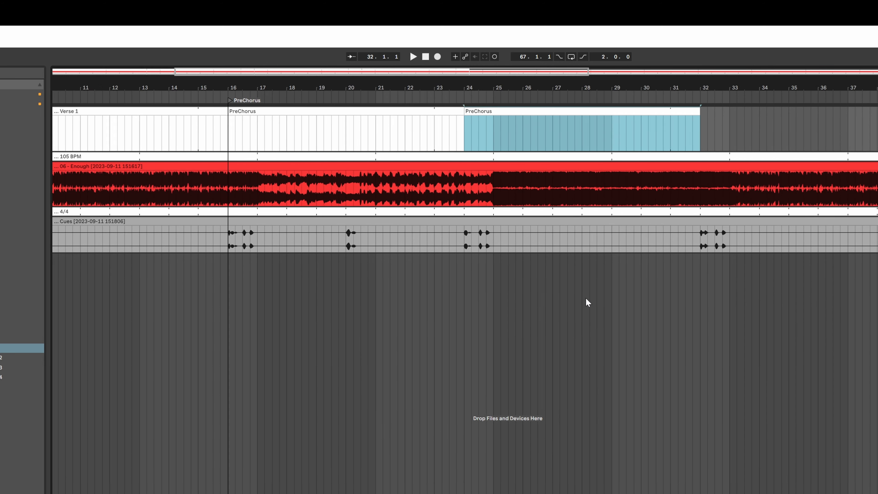
{"action": "key", "text": "ctrl+r"}
{"action": "type", "text": "Chorus"}
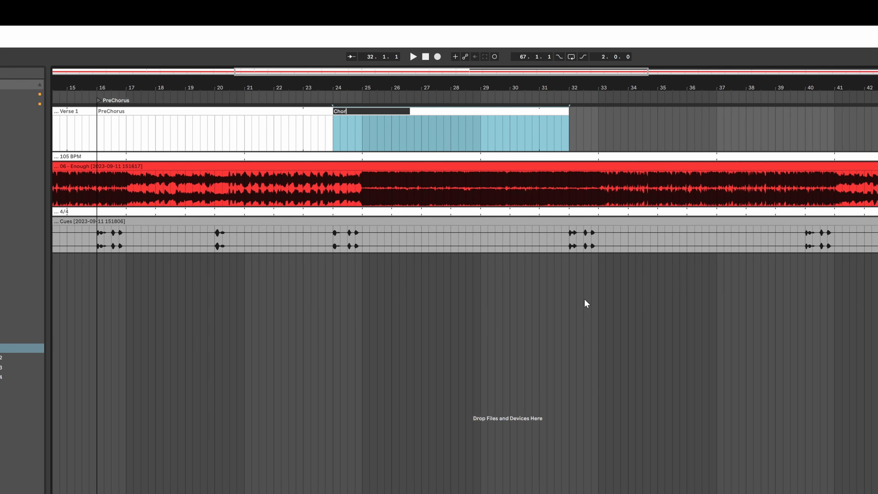
{"action": "key", "text": "Return"}
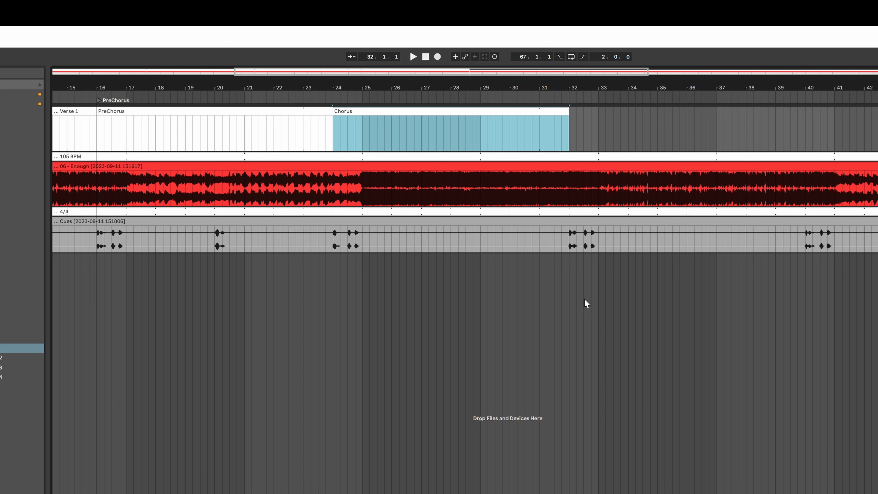
Step: Duplicate the Chorus clip and rename the copy Verse 2
{"action": "left_click", "coordinate": [317, 278]}
{"action": "key", "text": "space"}
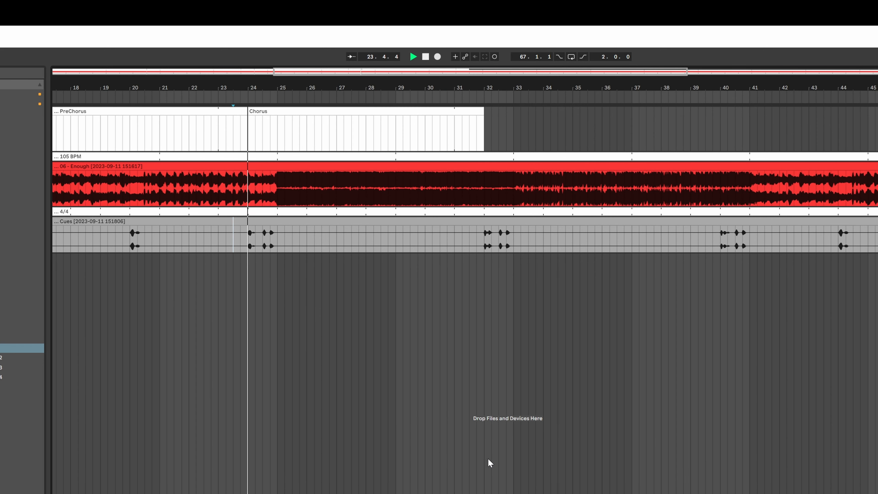
{"action": "key", "text": "space"}
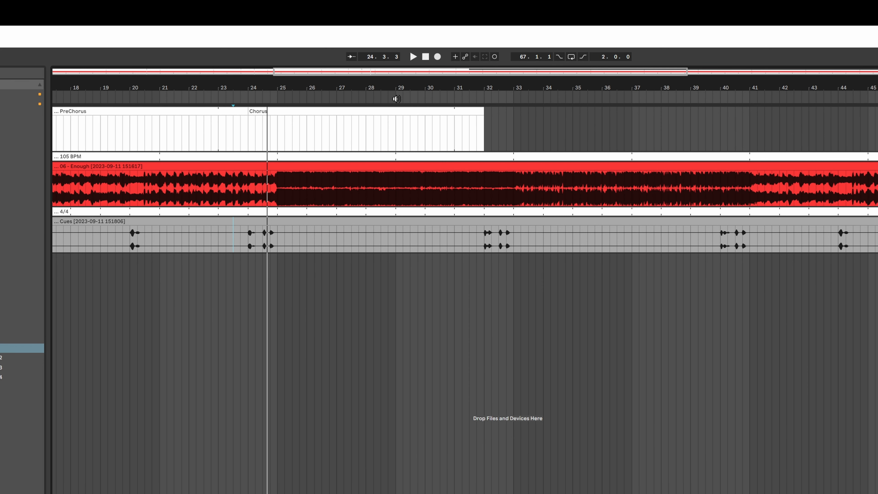
{"action": "left_click", "coordinate": [397, 110]}
{"action": "key", "text": "super+d"}
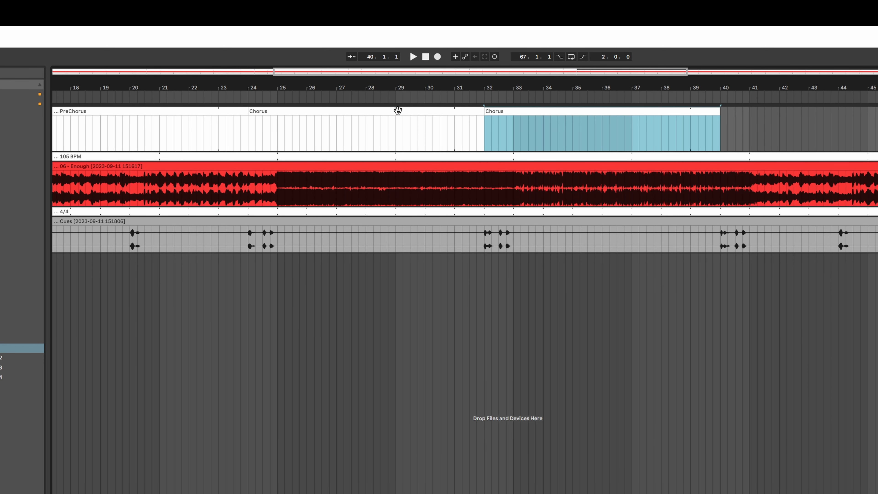
{"action": "key", "text": "super+r"}
{"action": "type", "text": "Verse 2"}
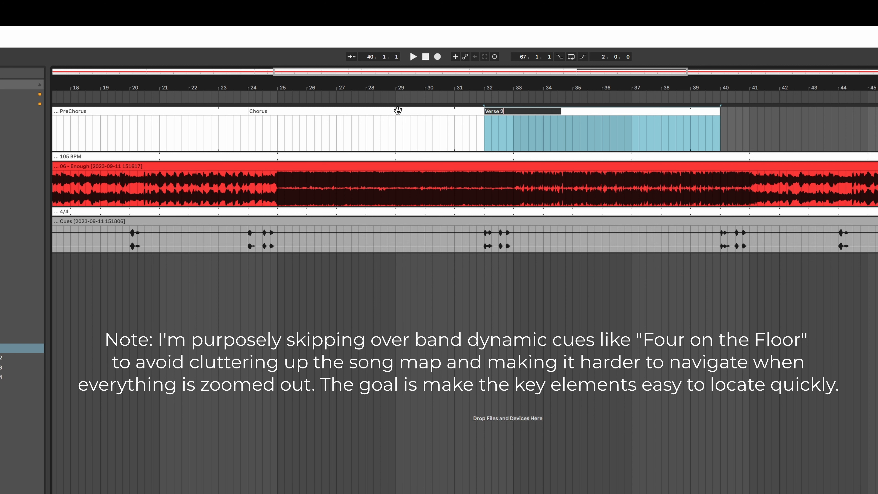
{"action": "key", "text": "Return"}
Step: Duplicate the Verse 2 clip and rename the copy PreChorus
{"action": "key", "text": "super+d"}
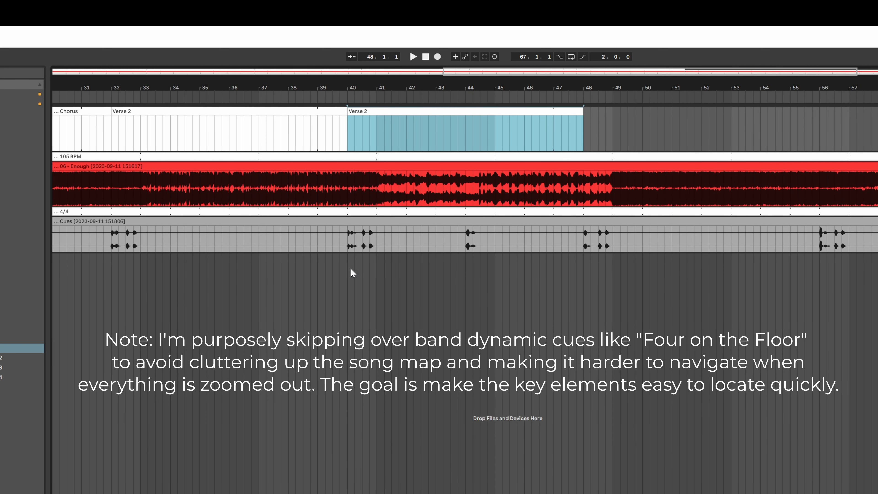
{"action": "left_click", "coordinate": [347, 269]}
{"action": "left_click", "coordinate": [369, 110]}
{"action": "key", "text": "super+r"}
{"action": "type", "text": "PreChorus"}
{"action": "key", "text": "Return"}
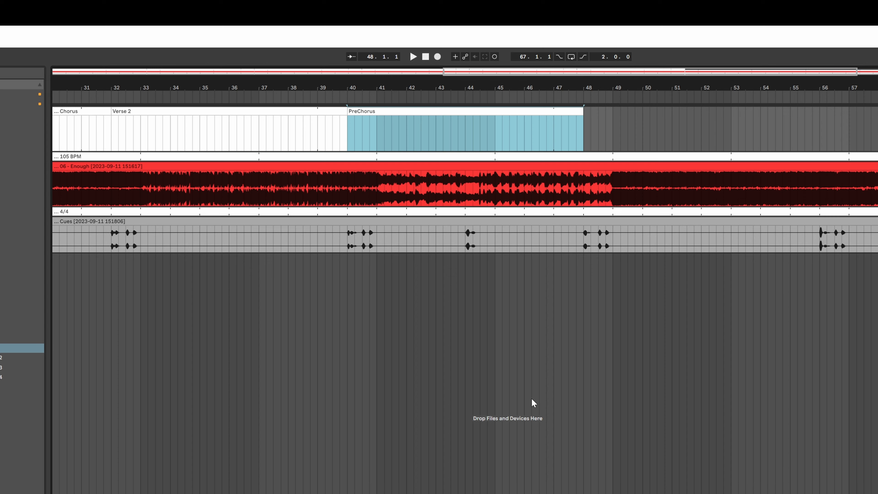
Step: Duplicate the second PreChorus clip and rename the copy 2nd Chorus
{"action": "scroll", "coordinate": [532, 403], "scroll_direction": "right", "scroll_amount": 3}
{"action": "scroll", "coordinate": [256, 111], "scroll_direction": "right", "scroll_amount": 2}
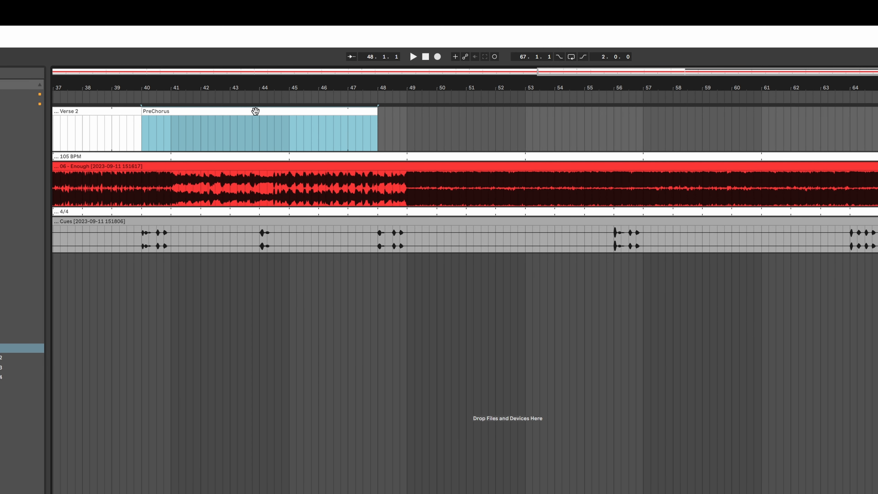
{"action": "key", "text": "super+d"}
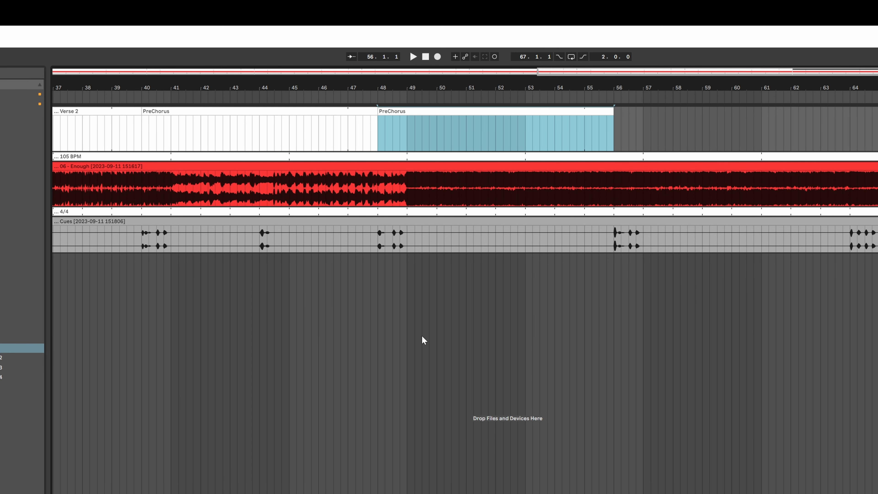
{"action": "left_click", "coordinate": [374, 267]}
{"action": "scroll", "coordinate": [380, 294], "scroll_direction": "right", "scroll_amount": 2}
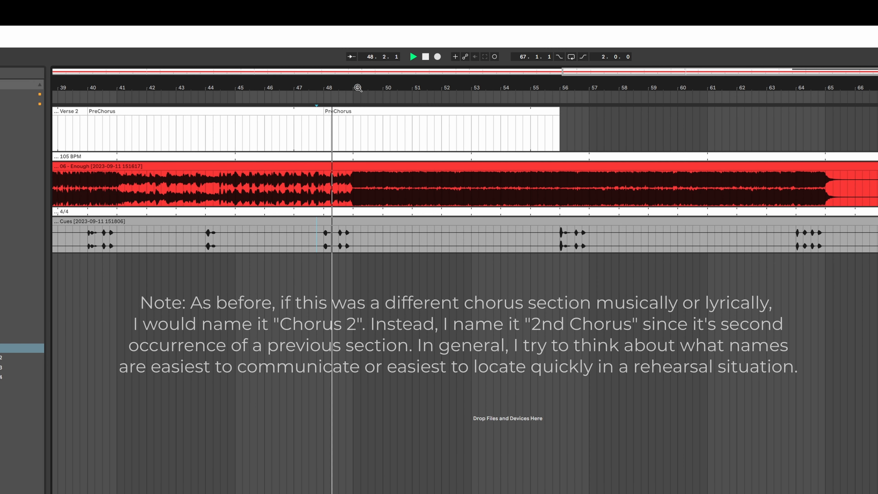
{"action": "left_click", "coordinate": [362, 110]}
{"action": "key", "text": "super+r"}
{"action": "type", "text": "Chopr"}
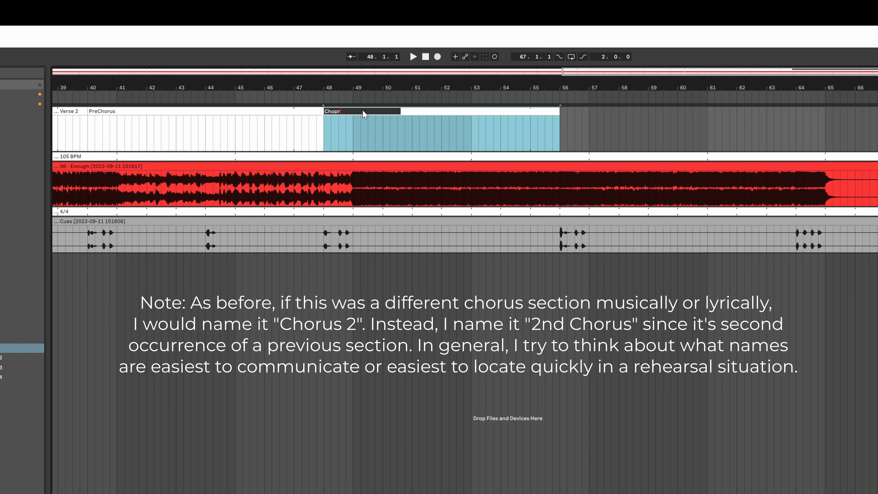
{"action": "key", "text": "BackSpace"}
{"action": "key", "text": "BackSpace"}
{"action": "type", "text": "rus"}
{"action": "key", "text": "Return"}
{"action": "scroll", "coordinate": [538, 313], "scroll_direction": "right", "scroll_amount": 4}
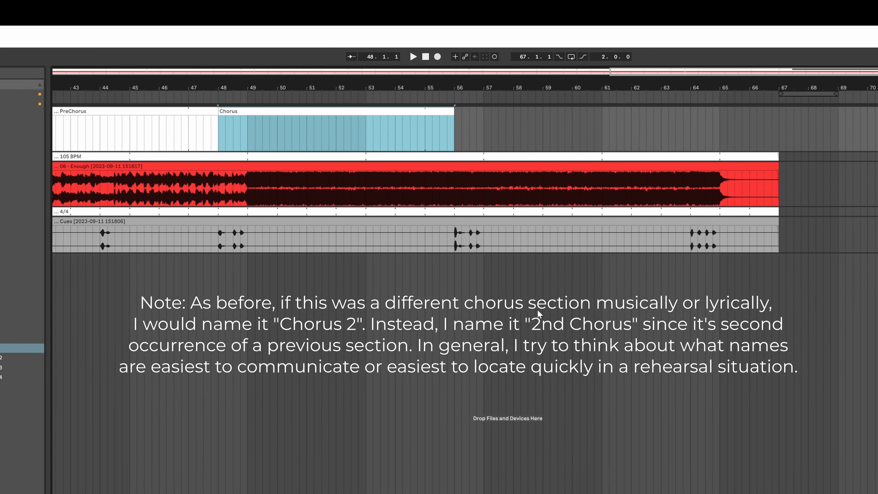
{"action": "key", "text": "super+r"}
{"action": "key", "text": "Left"}
{"action": "type", "text": "2nd"}
{"action": "key", "text": "Return"}
Step: Duplicate the 2nd Chorus clip and rename the copy Last Chorus
{"action": "key", "text": "super+d"}
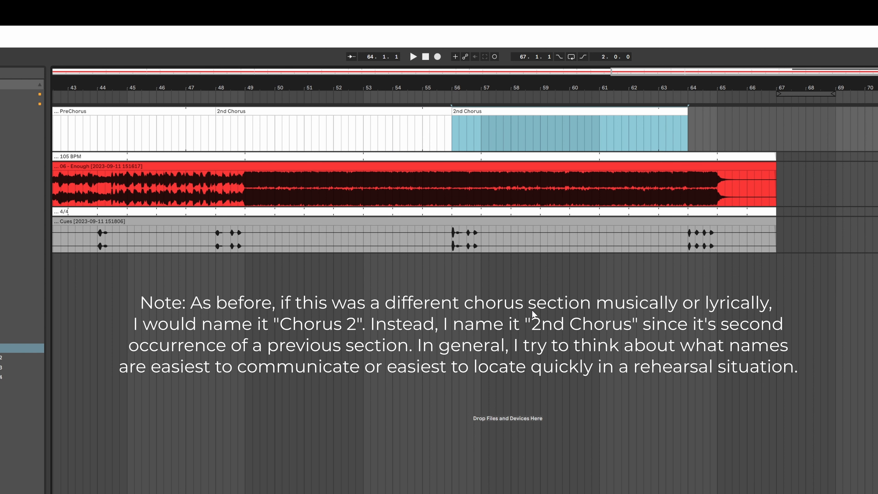
{"action": "key", "text": "super+r"}
{"action": "type", "text": "L"}
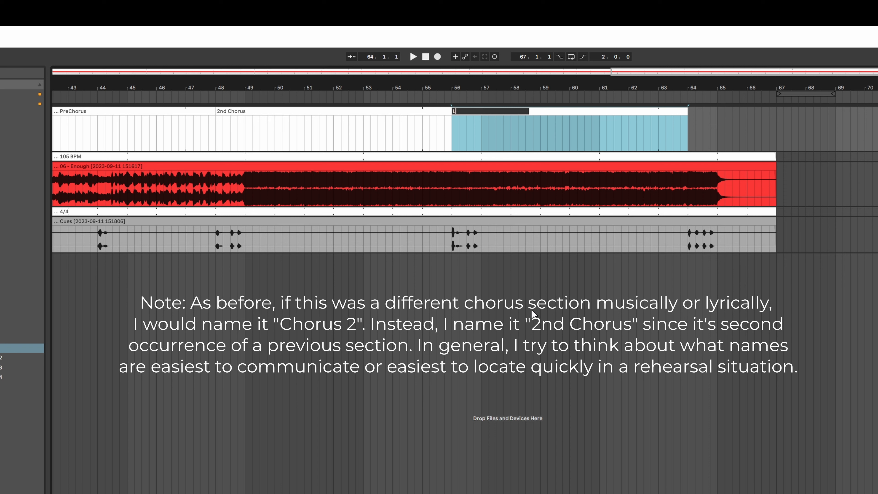
{"action": "type", "text": "ast Chorus"}
{"action": "key", "text": "Return"}
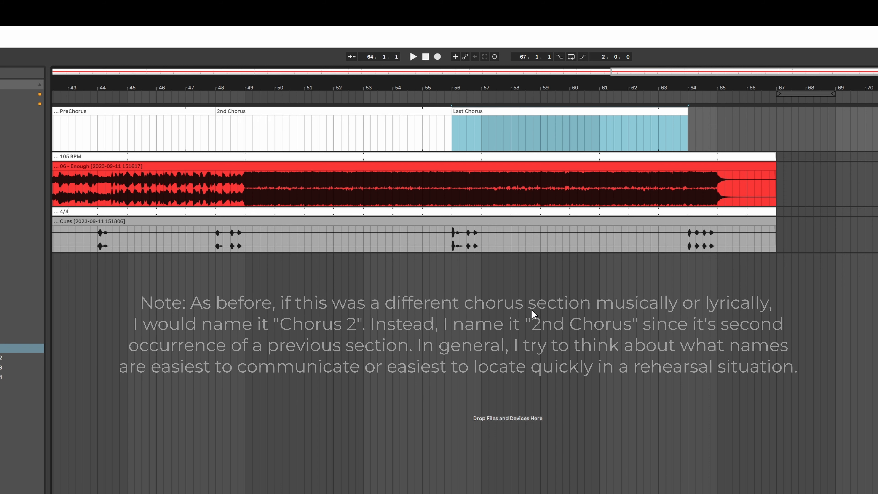
Step: Duplicate the Last Chorus clip, shorten the copy to end at bar 67, and name it End
{"action": "key", "text": "super+d"}
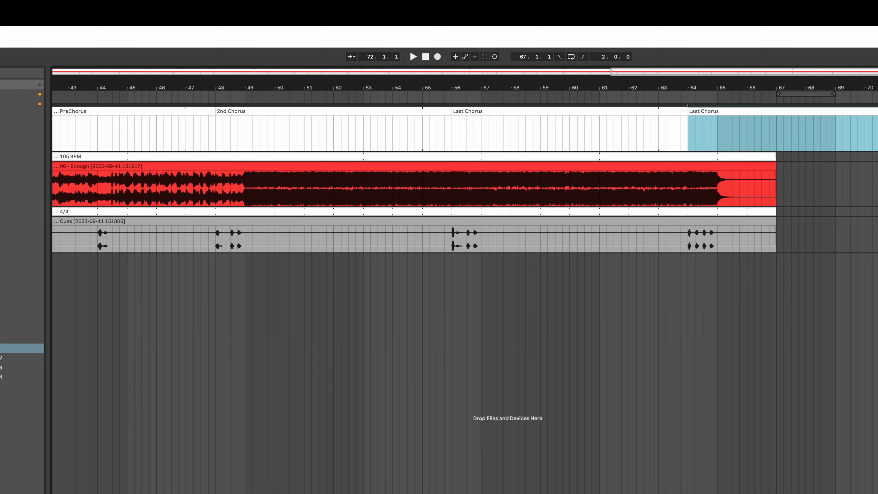
{"action": "left_click_drag", "start_coordinate": [877, 123], "coordinate": [777, 126]}
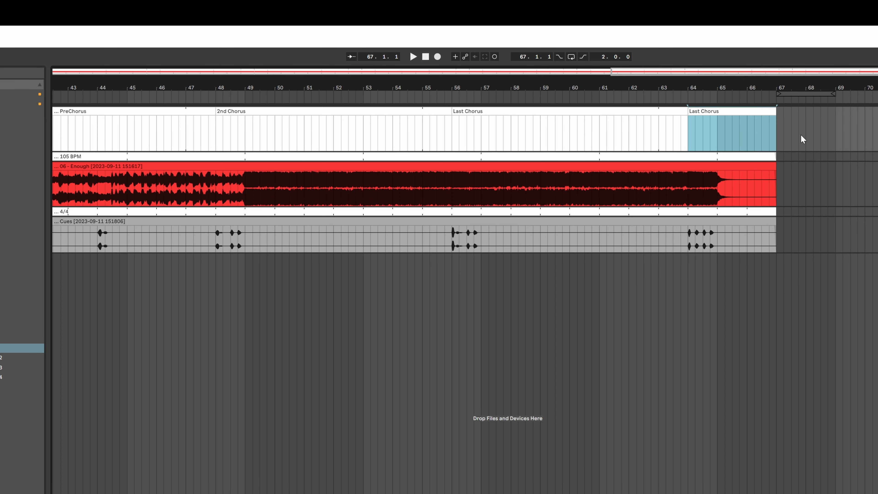
{"action": "key", "text": "super+r"}
{"action": "type", "text": "End"}
{"action": "key", "text": "Return"}
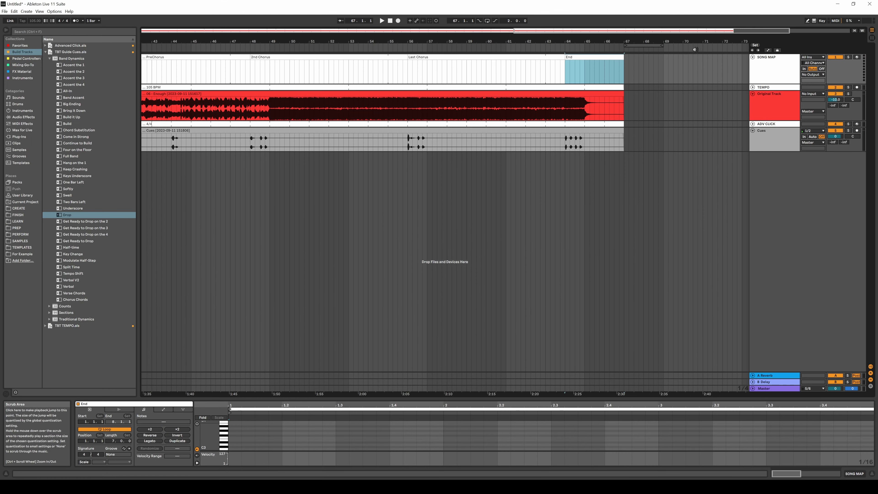
Step: Fold the SONG MAP track so the whole song map shows as a thin lane
{"action": "left_click_drag", "start_coordinate": [442, 31], "coordinate": [442, 10]}
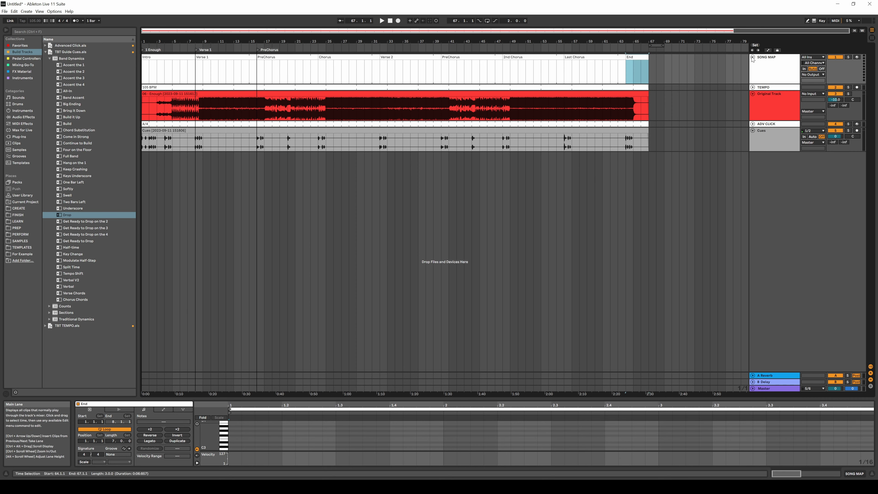
{"action": "left_click", "coordinate": [754, 57]}
{"action": "left_click", "coordinate": [642, 114]}
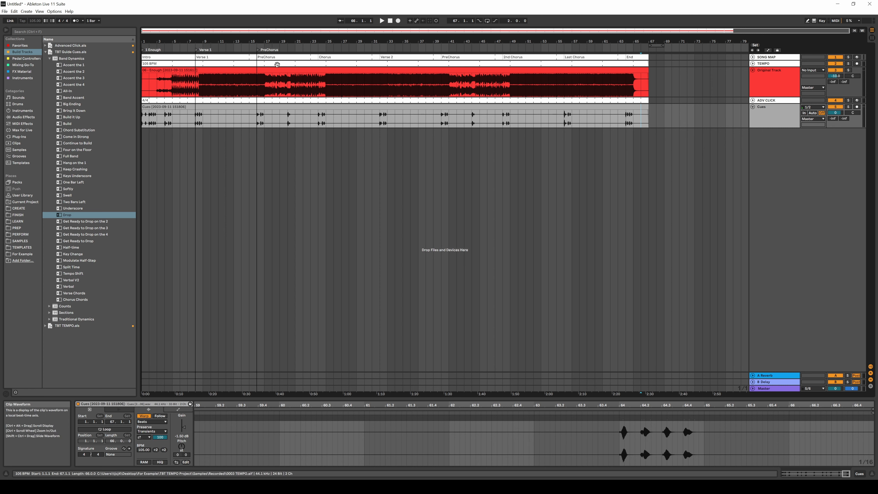
Step: Delete the PreChorus and Verse 1 locators, keeping only the 1 Enough locator
{"action": "left_click", "coordinate": [258, 50]}
{"action": "key", "text": "Delete"}
{"action": "left_click", "coordinate": [204, 50]}
{"action": "key", "text": "Delete"}
Step: Play the song from different sections to check the song map against the audio and cues
{"action": "left_click", "coordinate": [274, 156]}
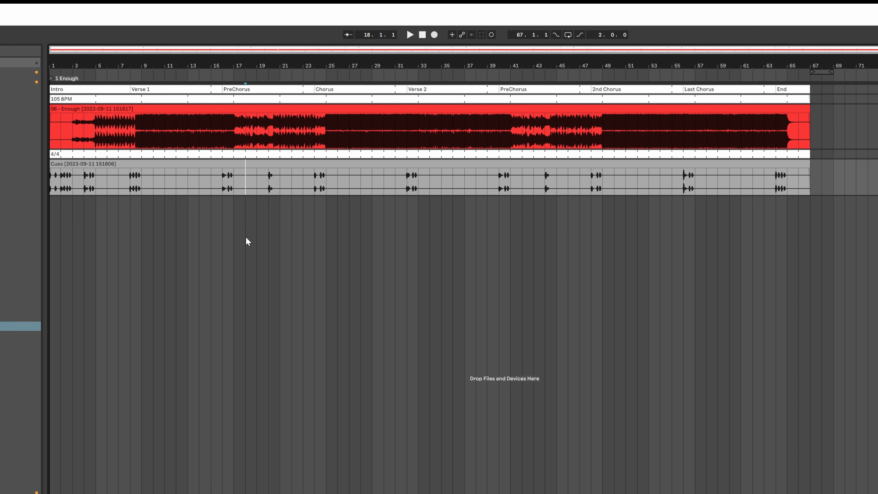
{"action": "left_click", "coordinate": [210, 222]}
{"action": "key", "text": "space"}
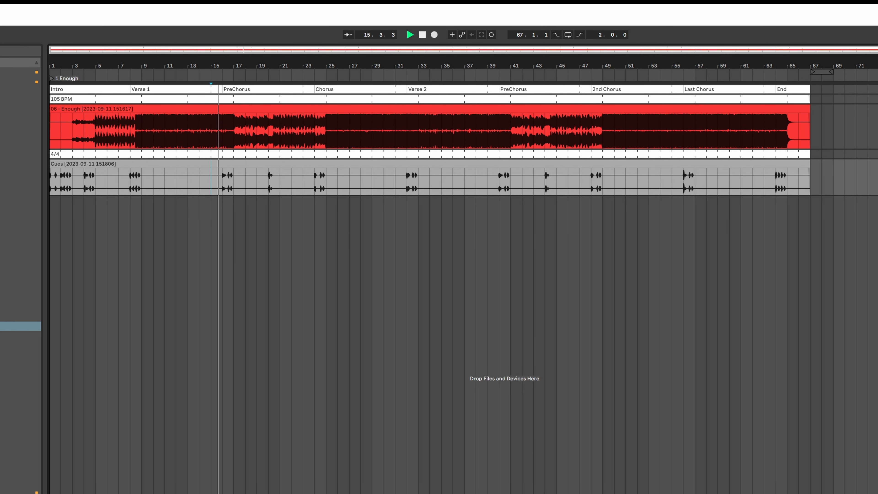
{"action": "key", "text": "u"}
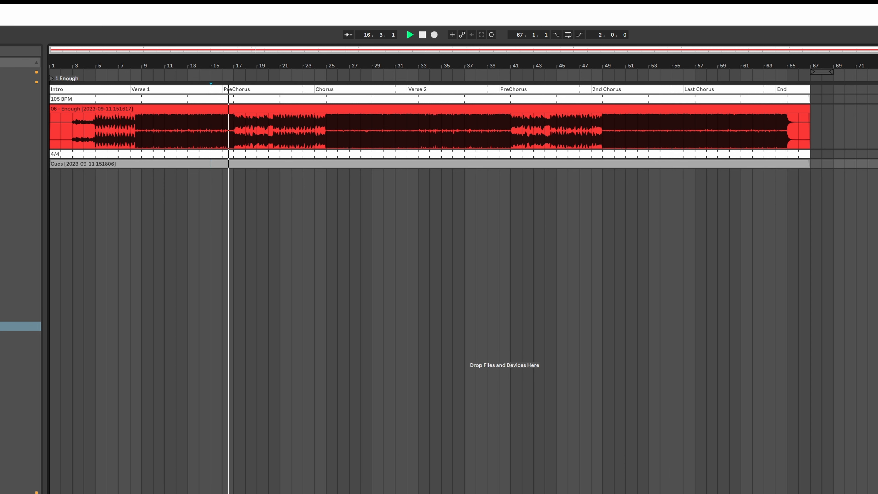
{"action": "left_click", "coordinate": [314, 184]}
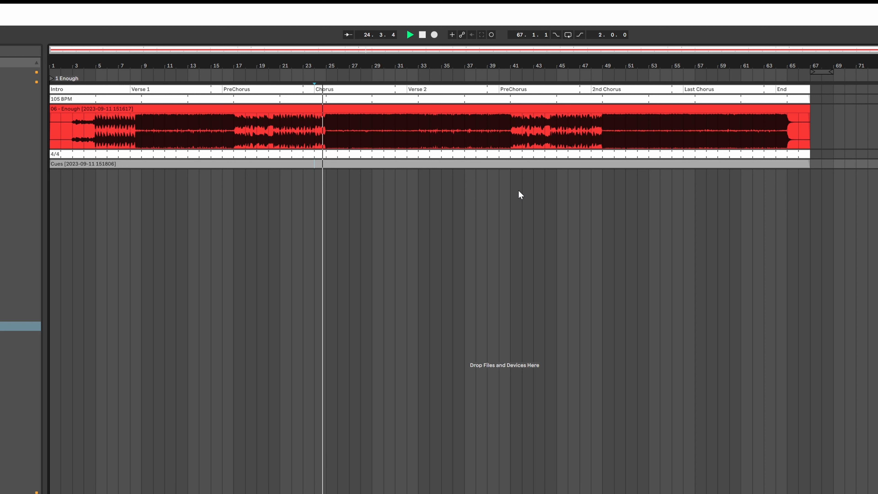
{"action": "left_click", "coordinate": [487, 190]}
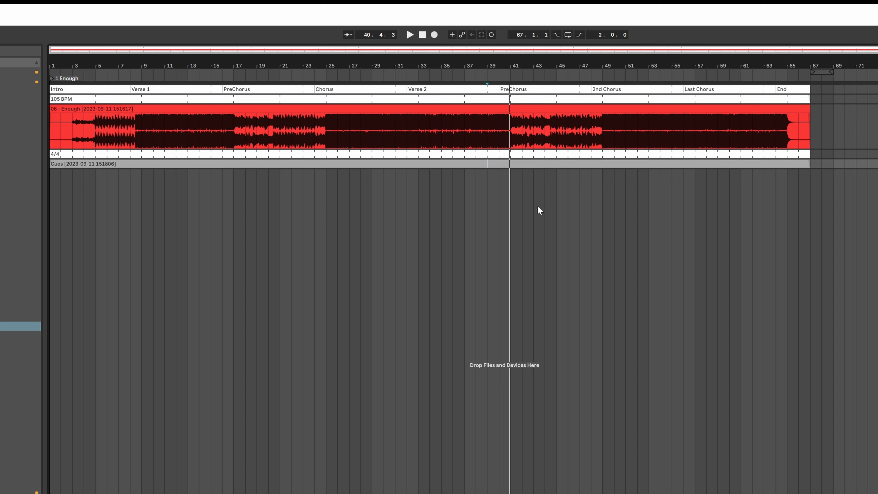
{"action": "key", "text": "u"}
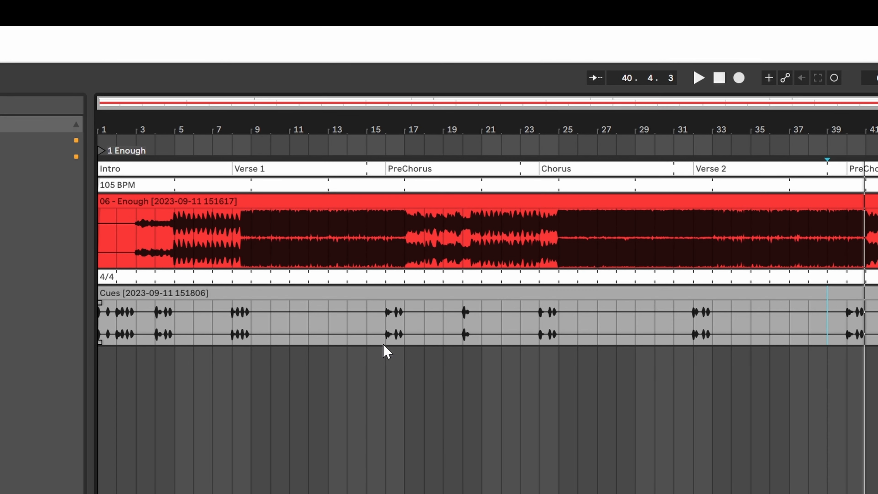
Step: Try moving the first PreChorus clip's start to bar 17, then return it to bar 16
{"action": "left_click", "coordinate": [376, 334]}
{"action": "scroll", "coordinate": [387, 352], "scroll_direction": "up", "scroll_amount": 5}
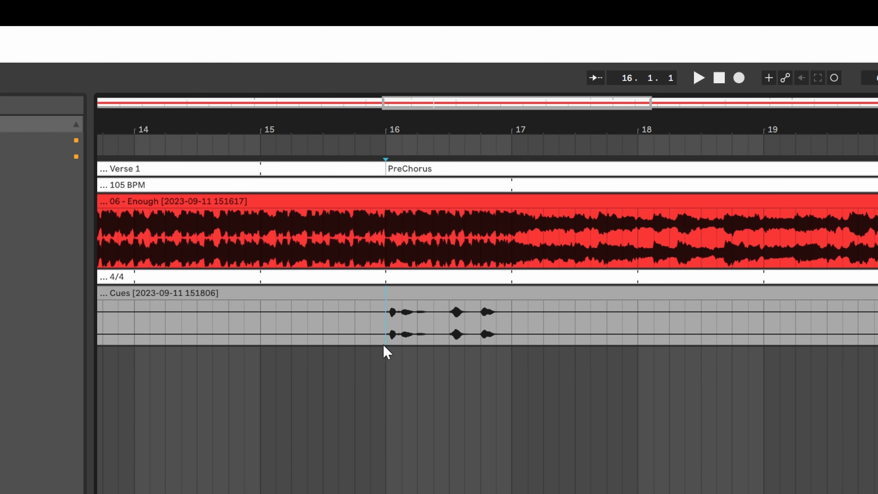
{"action": "left_click", "coordinate": [324, 370]}
{"action": "left_click_drag", "start_coordinate": [390, 160], "coordinate": [520, 180]}
{"action": "left_click_drag", "start_coordinate": [387, 169], "coordinate": [506, 177]}
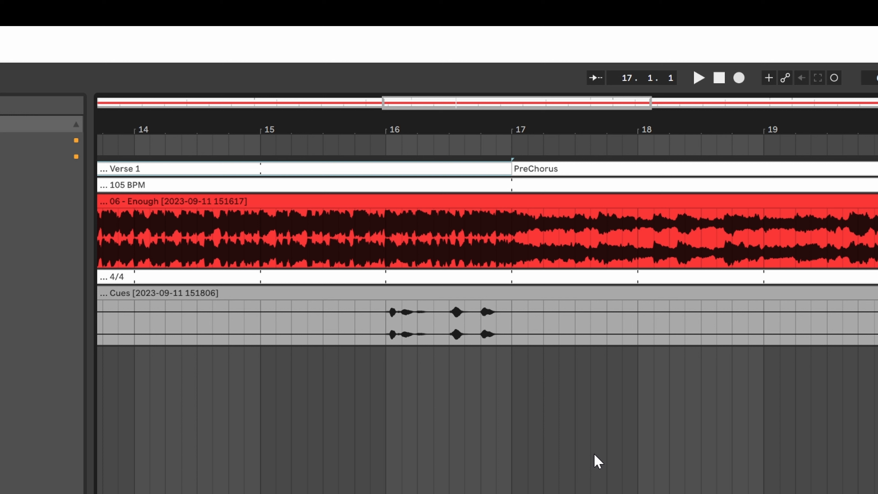
{"action": "left_click_drag", "start_coordinate": [513, 169], "coordinate": [387, 169]}
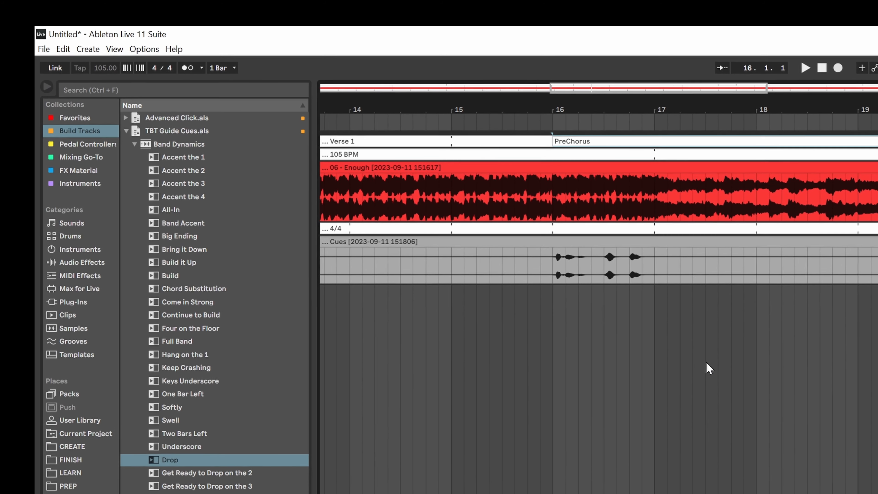
Step: Save the set as EnoughNEFFEX_105_Am_NT11 in the For Example folder on the Desktop, deleting temporary files
{"action": "left_click", "coordinate": [55, 49]}
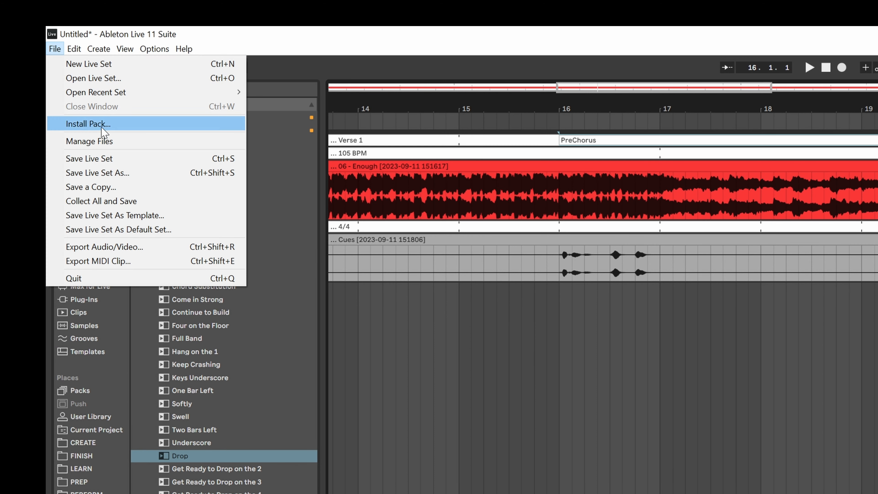
{"action": "left_click", "coordinate": [137, 163]}
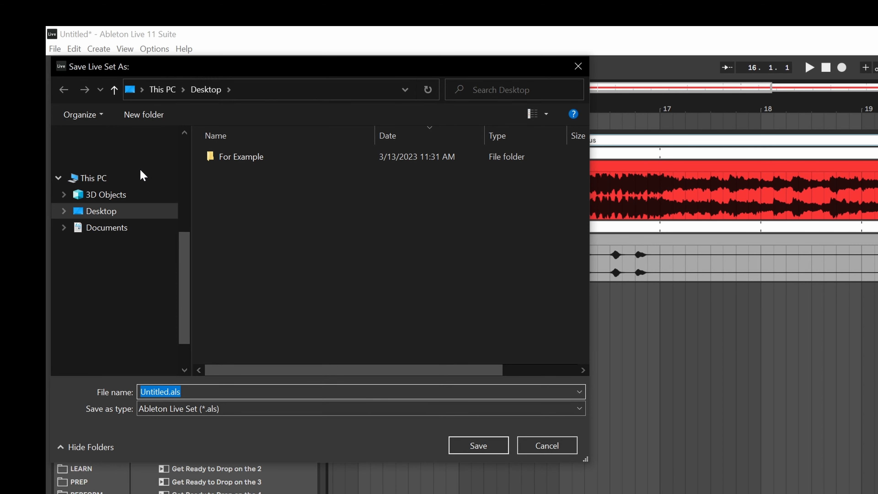
{"action": "double_click", "coordinate": [254, 160]}
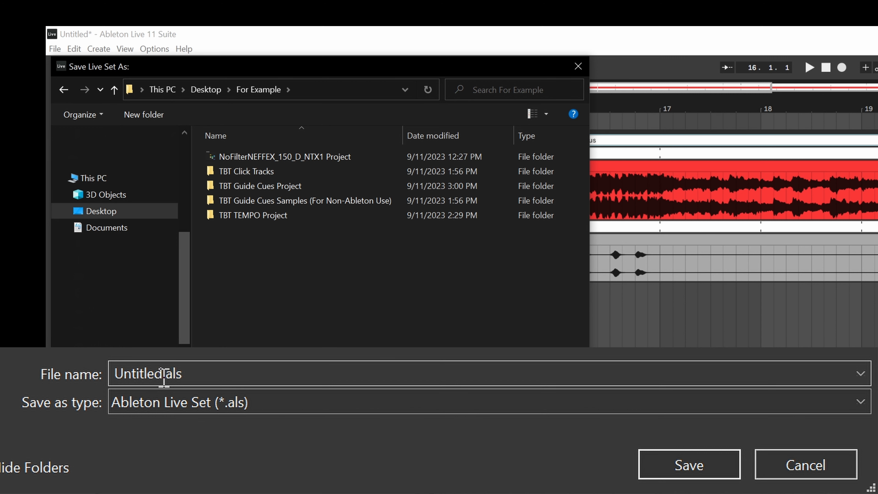
{"action": "double_click", "coordinate": [163, 375]}
{"action": "left_click", "coordinate": [162, 374]}
{"action": "key", "text": "BackSpace"}
{"action": "key", "text": "BackSpace"}
{"action": "key", "text": "BackSpace"}
{"action": "key", "text": "BackSpace"}
{"action": "key", "text": "BackSpace"}
{"action": "key", "text": "BackSpace"}
{"action": "key", "text": "BackSpace"}
{"action": "key", "text": "BackSpace"}
{"action": "key", "text": "BackSpace"}
{"action": "type", "text": "Enough"}
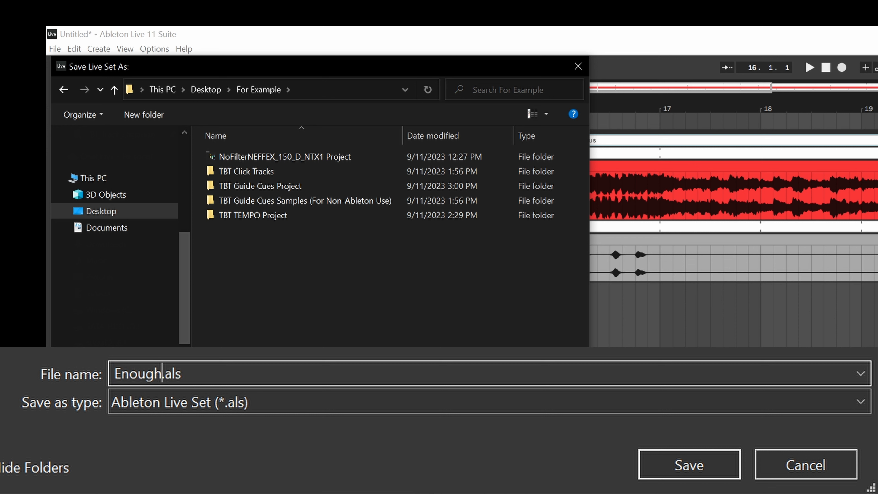
{"action": "type", "text": "NEFFEX"}
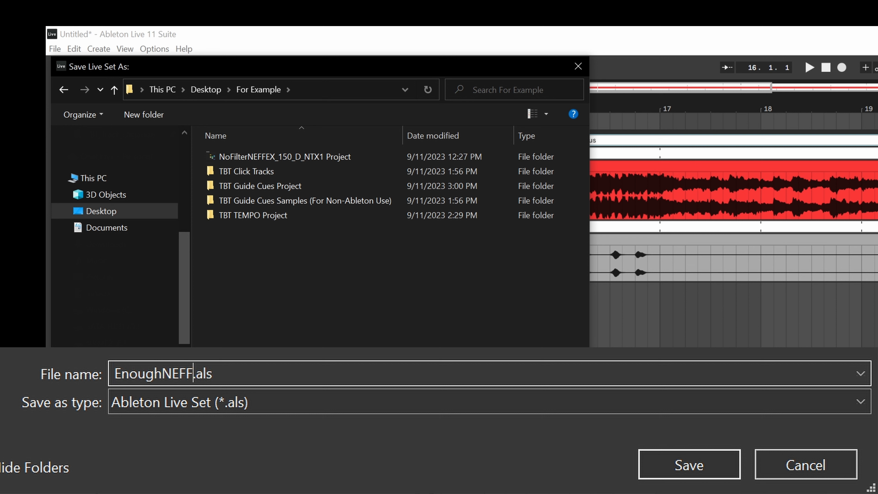
{"action": "type", "text": "_105"}
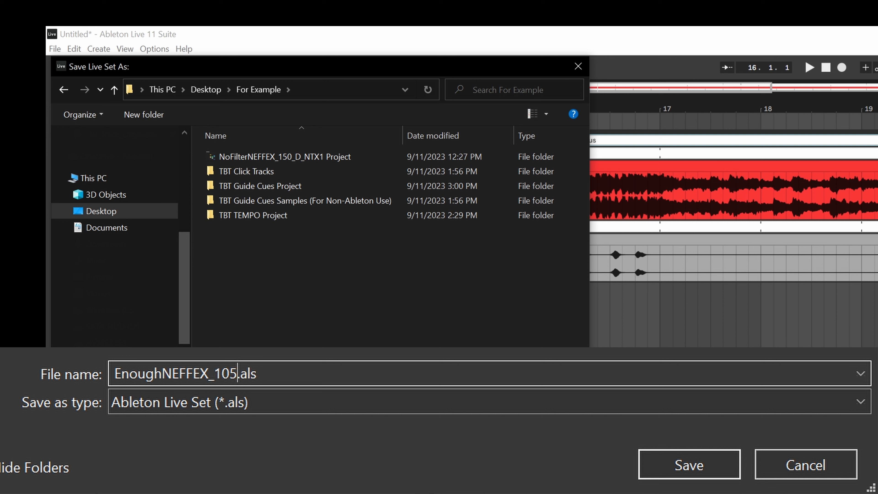
{"action": "type", "text": "_am"}
{"action": "key", "text": "BackSpace"}
{"action": "key", "text": "BackSpace"}
{"action": "type", "text": "Am_NT"}
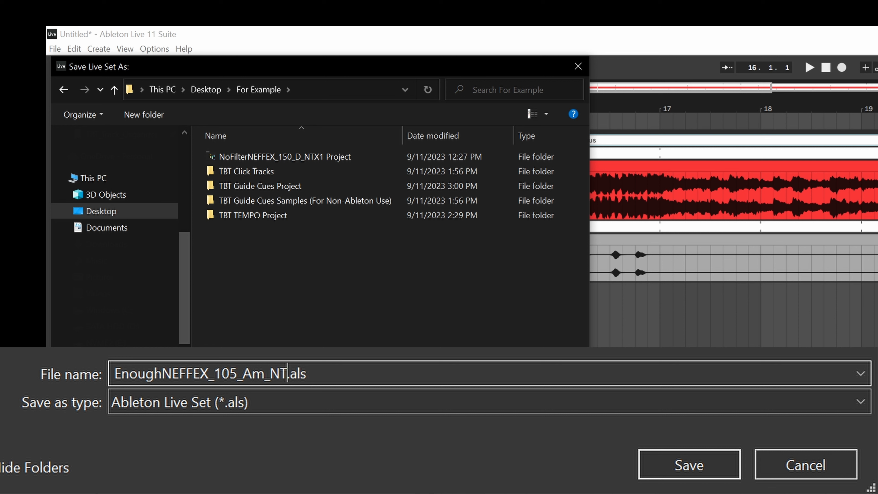
{"action": "type", "text": "11"}
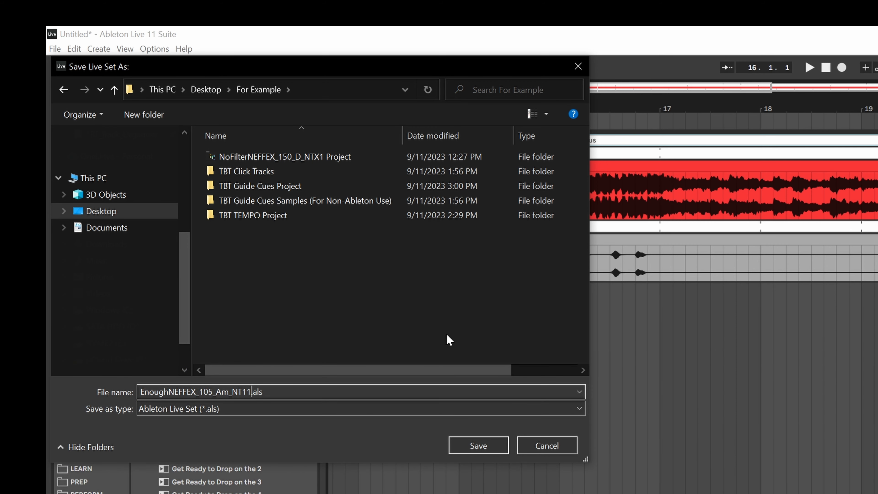
{"action": "left_click", "coordinate": [498, 445]}
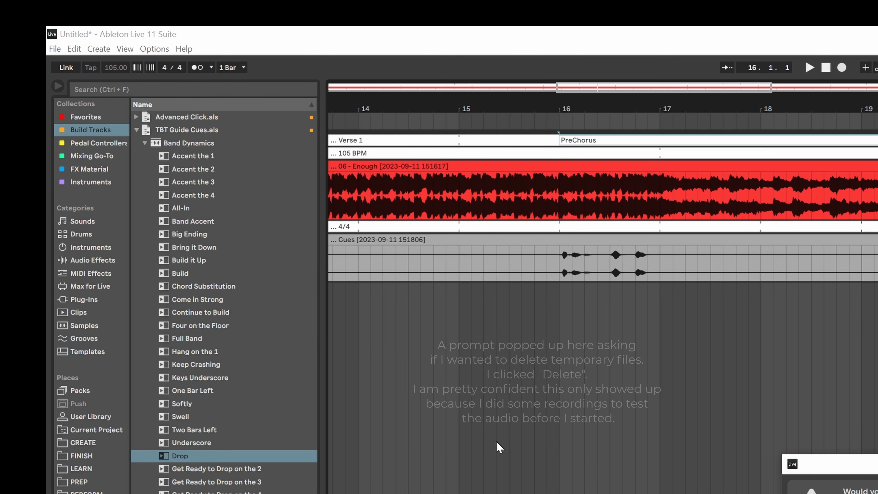
{"action": "key", "text": "Return"}
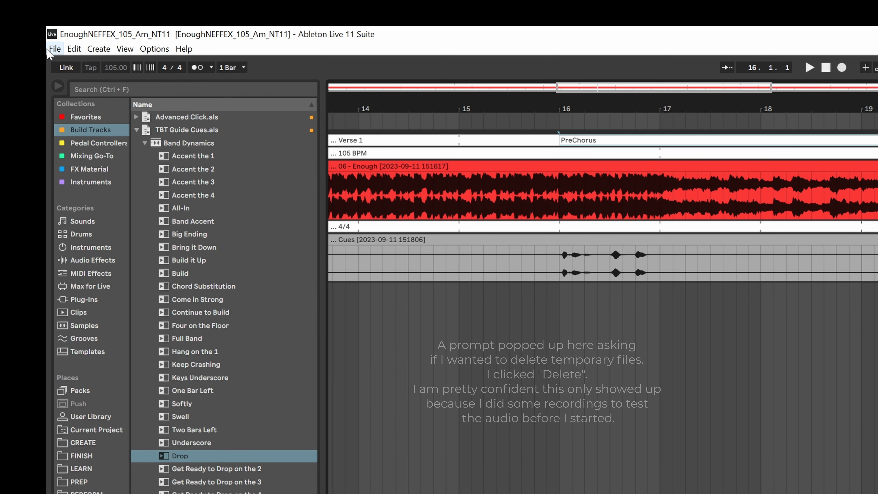
Step: Collect all used media files into the project and save it
{"action": "left_click", "coordinate": [55, 49]}
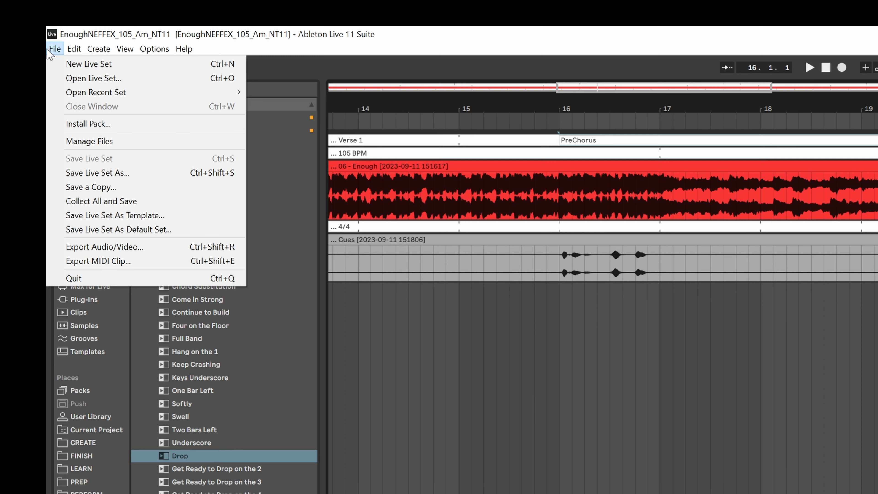
{"action": "left_click", "coordinate": [179, 202]}
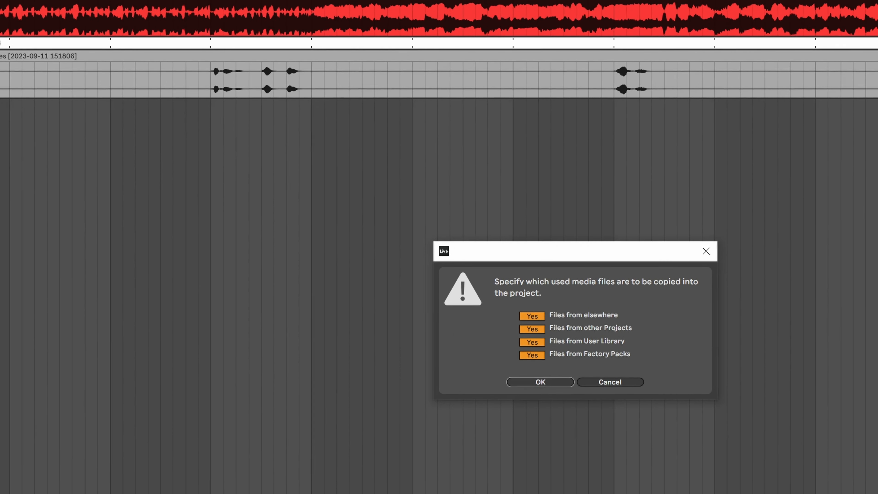
{"action": "left_click", "coordinate": [561, 382]}
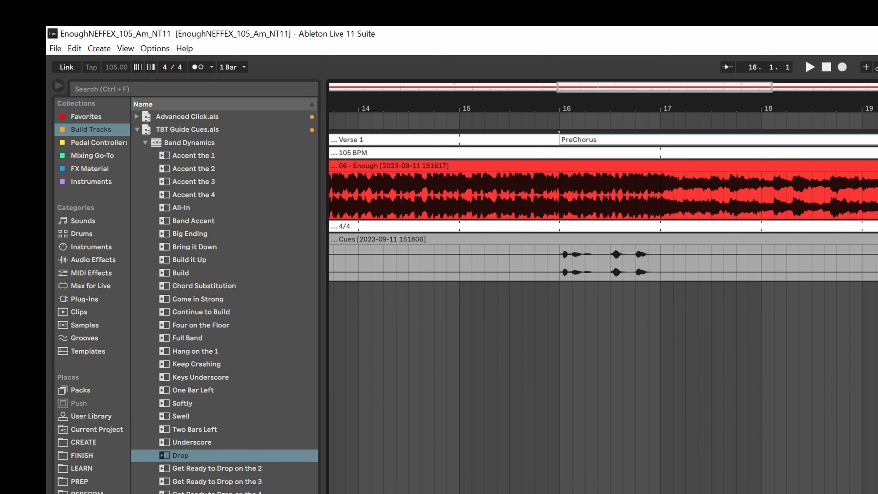
Step: Open the NoFilterNEFFEX_150_D_NT11 set from the For Example folder in the browser
{"action": "left_click", "coordinate": [86, 493]}
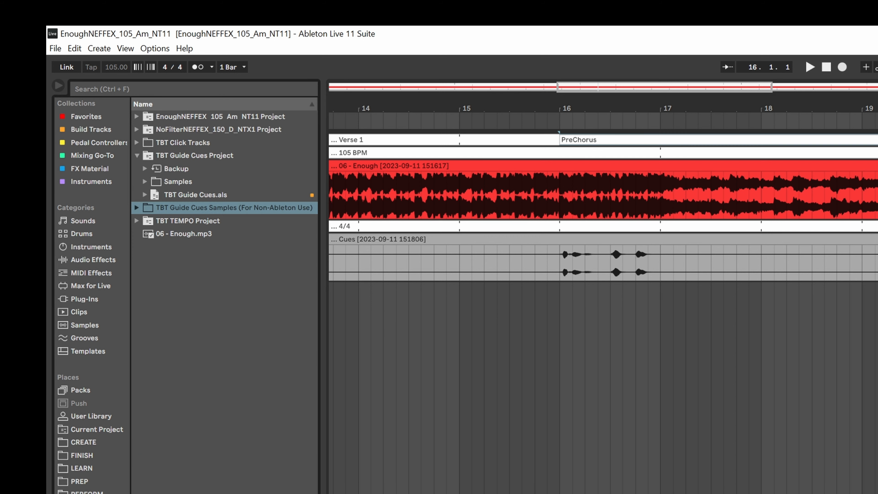
{"action": "left_click", "coordinate": [137, 155]}
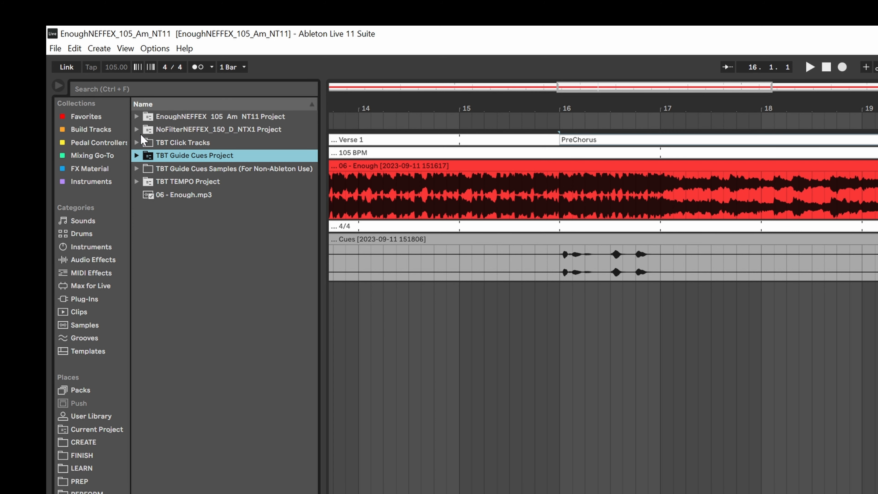
{"action": "left_click", "coordinate": [137, 129]}
{"action": "left_click", "coordinate": [244, 169]}
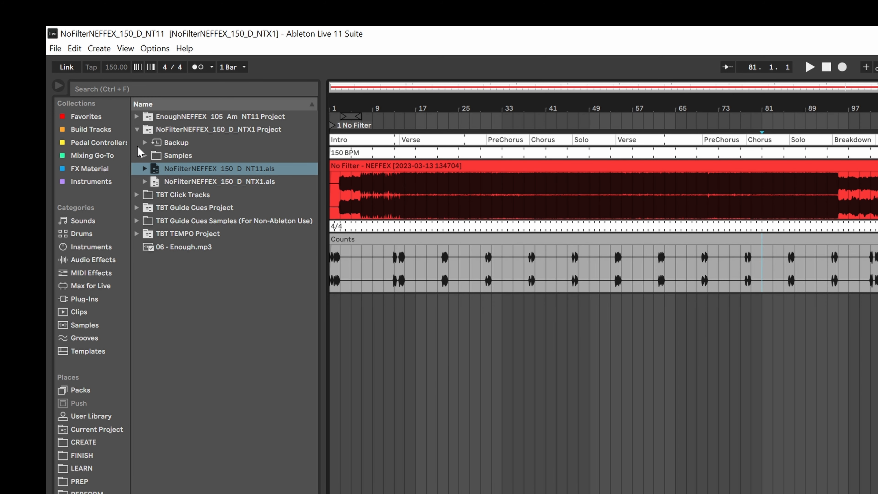
{"action": "left_click", "coordinate": [138, 131]}
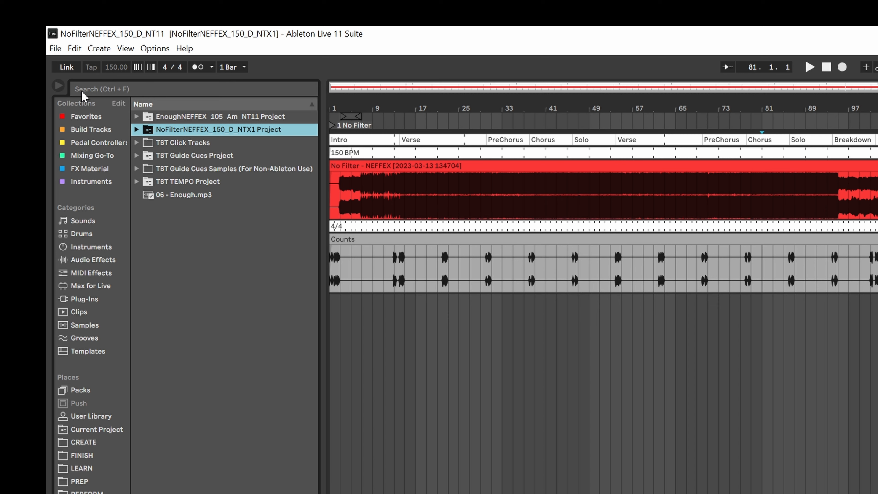
Step: Save this set as TheReallyShortOpeningSet in the For Example folder
{"action": "left_click", "coordinate": [56, 48]}
{"action": "left_click", "coordinate": [115, 172]}
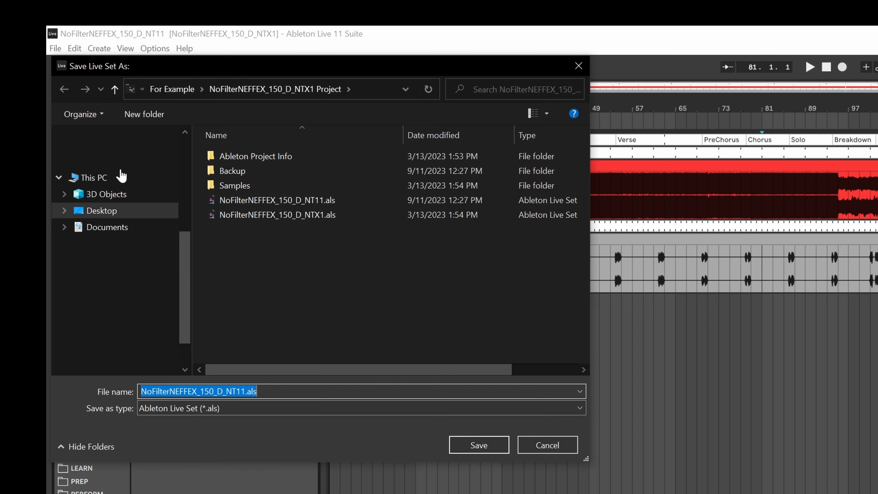
{"action": "left_click", "coordinate": [162, 90]}
{"action": "type", "text": "TH"}
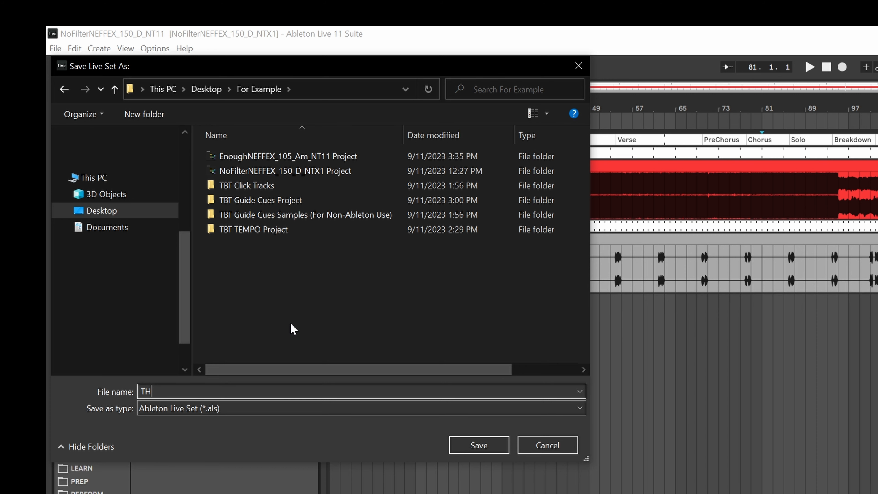
{"action": "type", "text": "eReallyShortOpeningSet"}
{"action": "key", "text": "Return"}
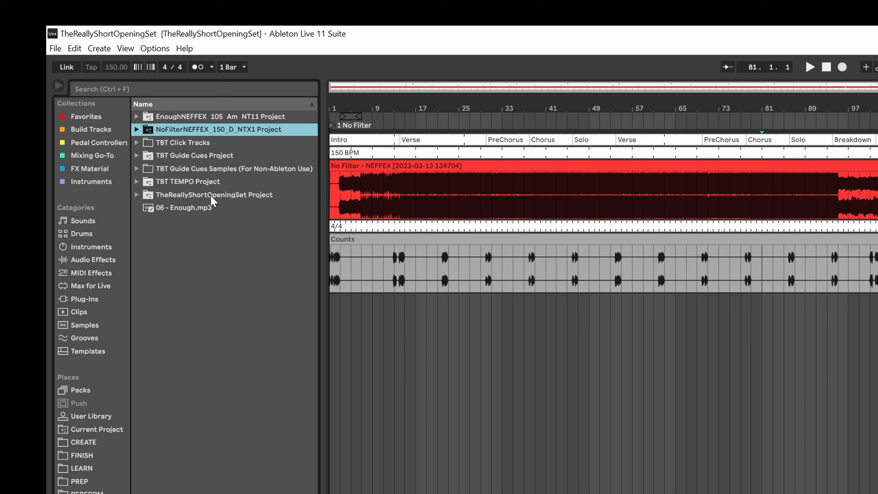
Step: Import the EnoughNEFFEX_105_Am_NT11 set's tracks into the arrangement below the No Filter song and select its clips
{"action": "left_click", "coordinate": [137, 117]}
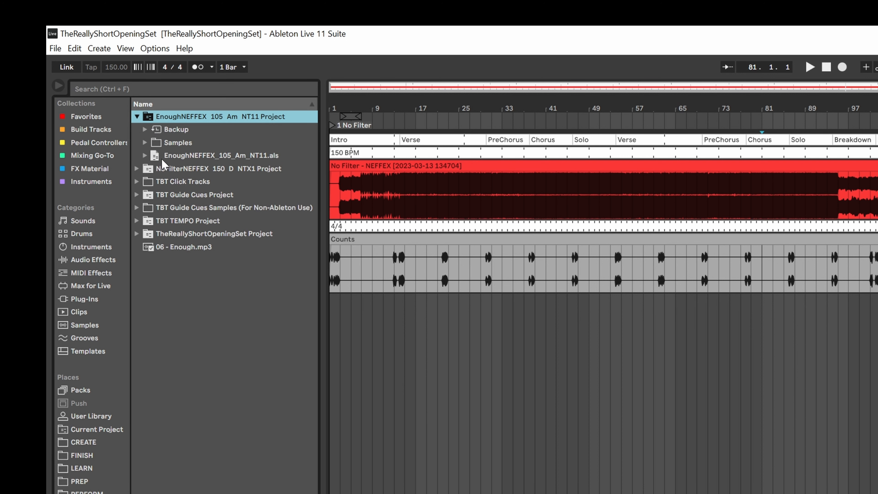
{"action": "left_click_drag", "start_coordinate": [166, 160], "coordinate": [428, 328]}
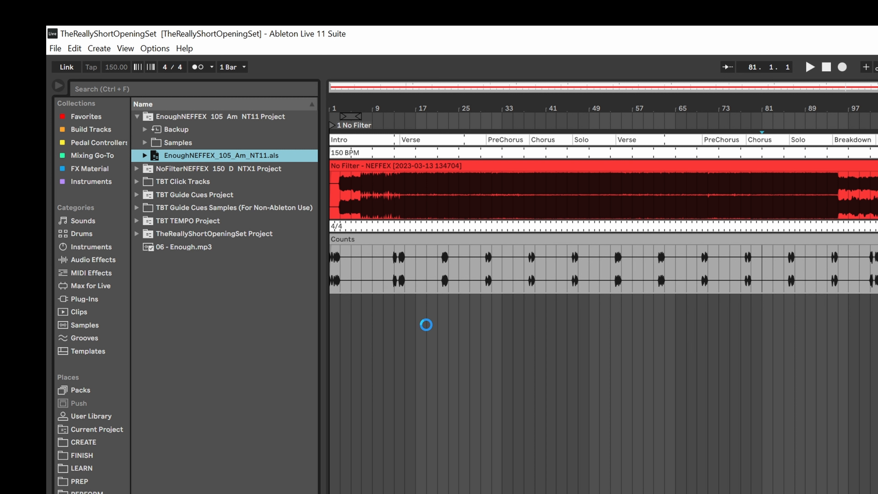
{"action": "left_click", "coordinate": [362, 301]}
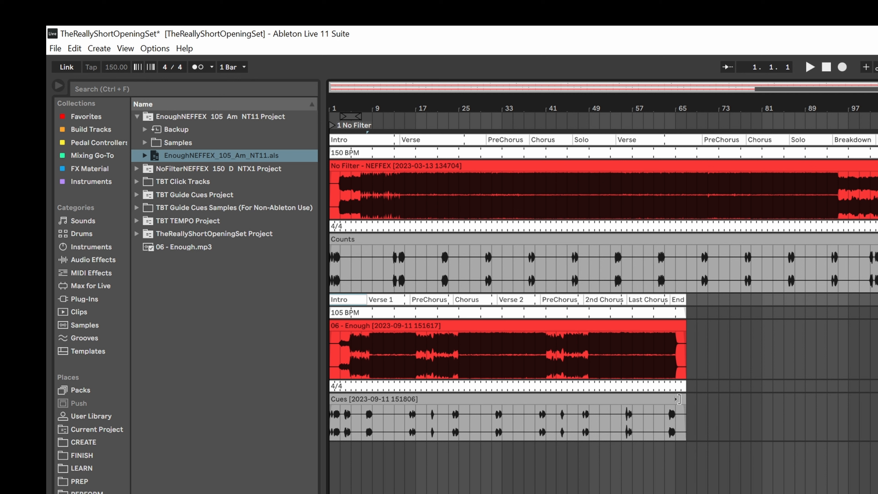
{"action": "left_click", "coordinate": [677, 399], "text": "shift"}
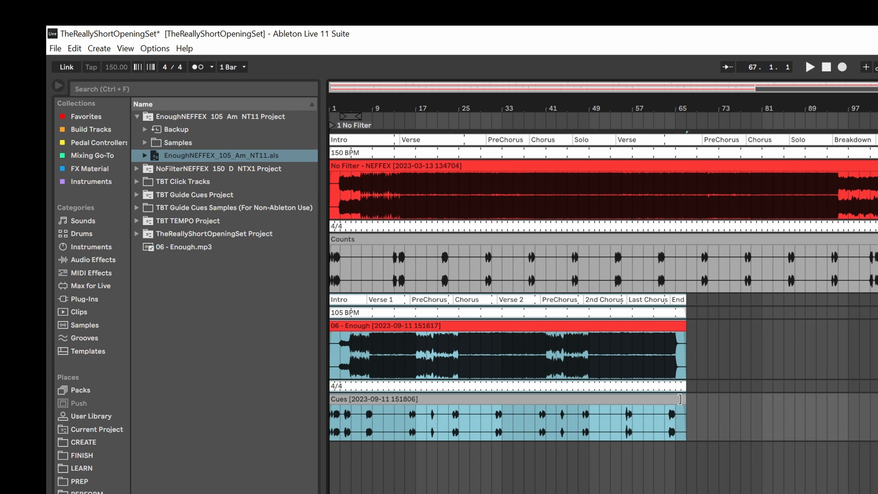
Step: Move the Enough clips to after the end of the No Filter song
{"action": "left_click_drag", "start_coordinate": [341, 298], "coordinate": [733, 326]}
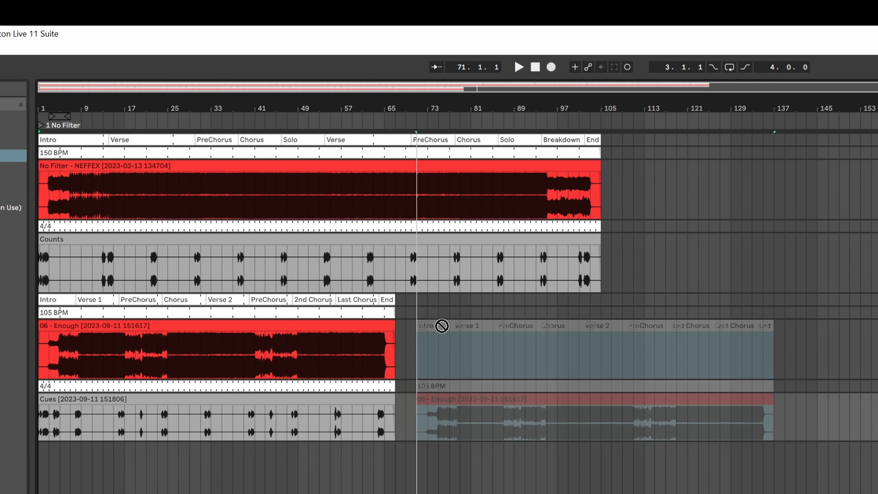
{"action": "left_click_drag", "start_coordinate": [442, 326], "coordinate": [616, 308]}
{"action": "left_click_drag", "start_coordinate": [397, 309], "coordinate": [398, 309]}
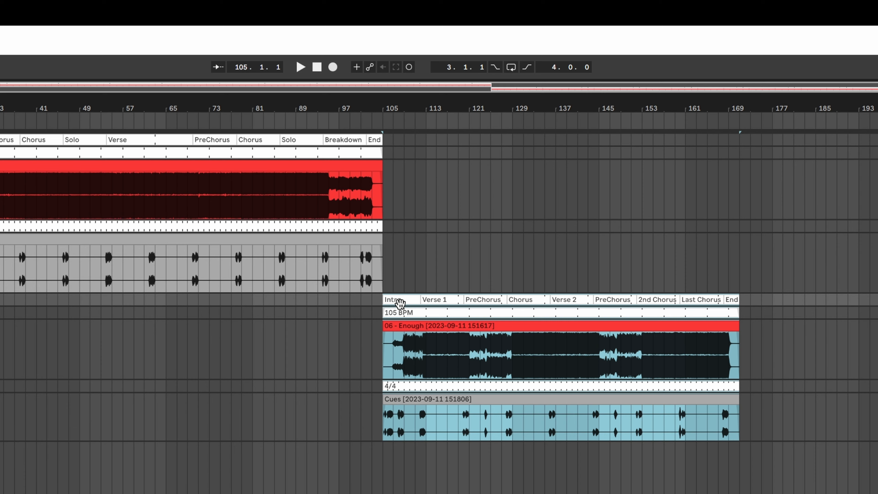
Step: Shift the Enough clips so they start at bar 104
{"action": "left_click", "coordinate": [372, 310]}
{"action": "scroll", "coordinate": [371, 310], "scroll_direction": "up", "scroll_amount": 10}
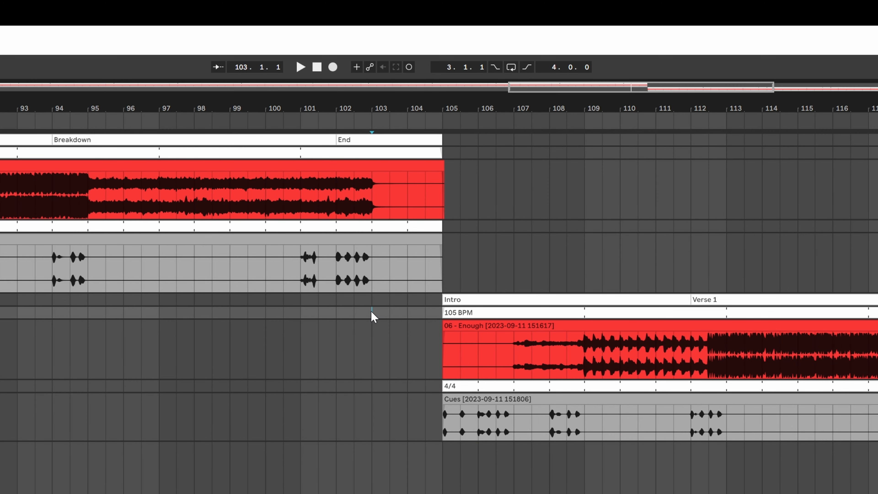
{"action": "scroll", "coordinate": [386, 355], "scroll_direction": "right", "scroll_amount": 3}
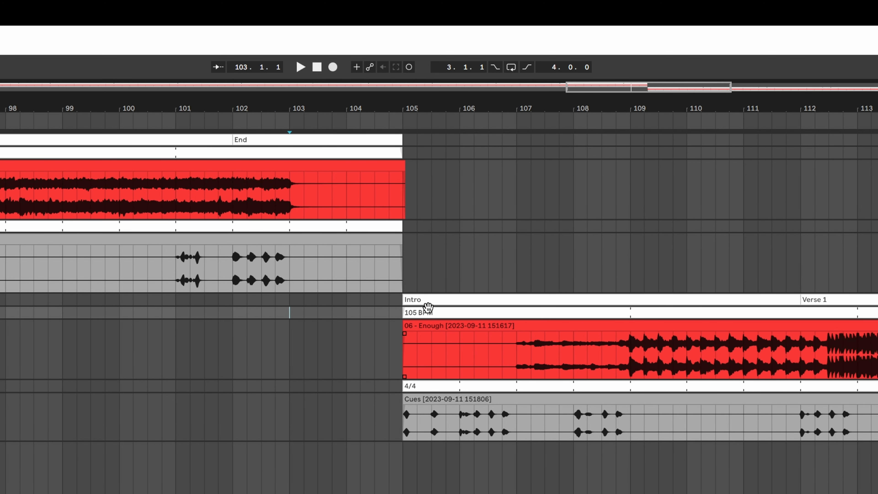
{"action": "left_click", "coordinate": [428, 300]}
{"action": "left_click", "coordinate": [431, 398], "text": "shift"}
{"action": "left_click_drag", "start_coordinate": [427, 299], "coordinate": [365, 306]}
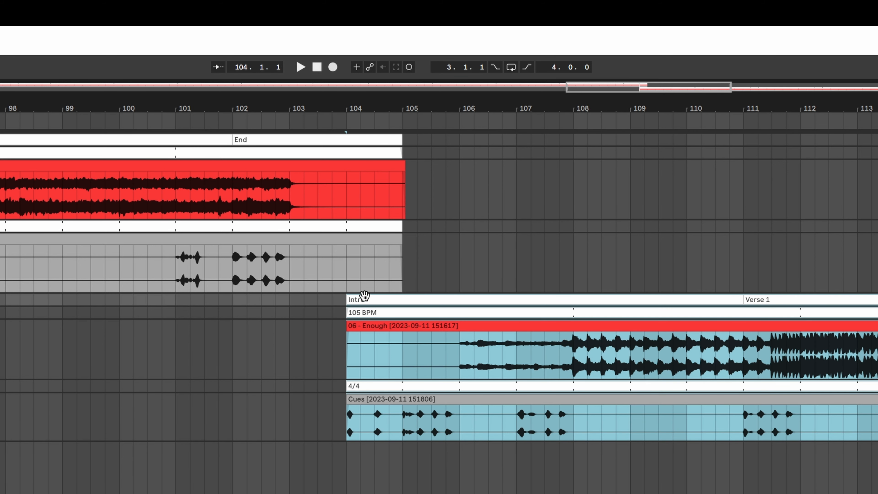
Step: Add a locator named 2 Enough at bar 104
{"action": "right_click", "coordinate": [350, 125]}
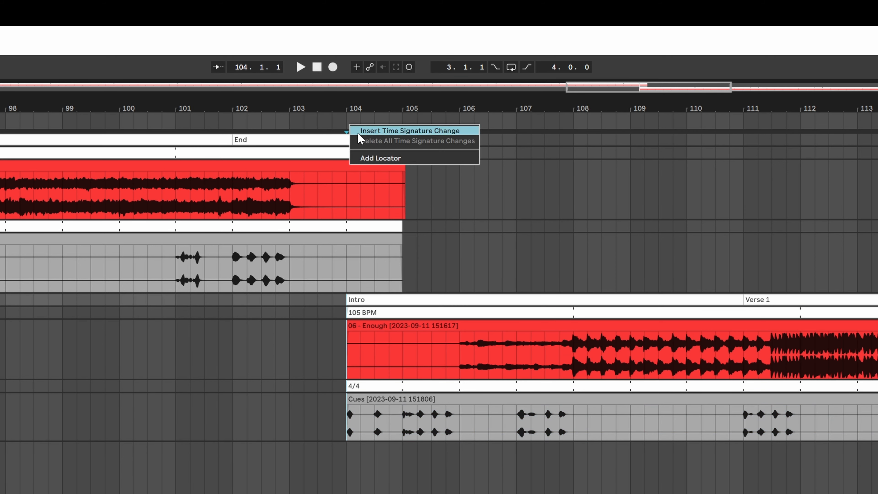
{"action": "left_click", "coordinate": [369, 154]}
{"action": "type", "text": "2 Enough"}
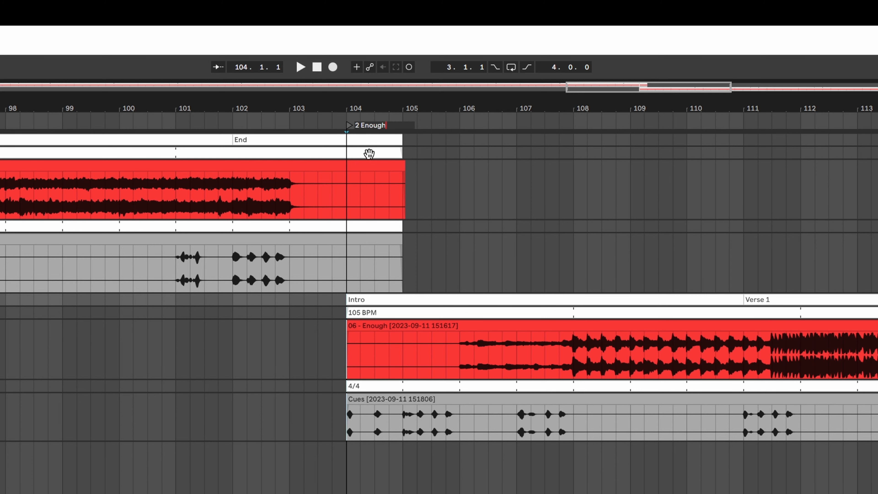
{"action": "key", "text": "Return"}
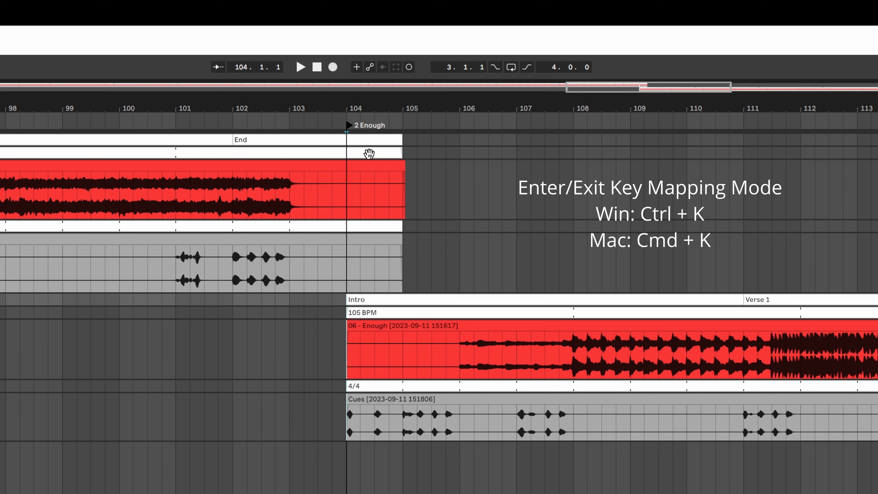
{"action": "key", "text": "ctrl+k"}
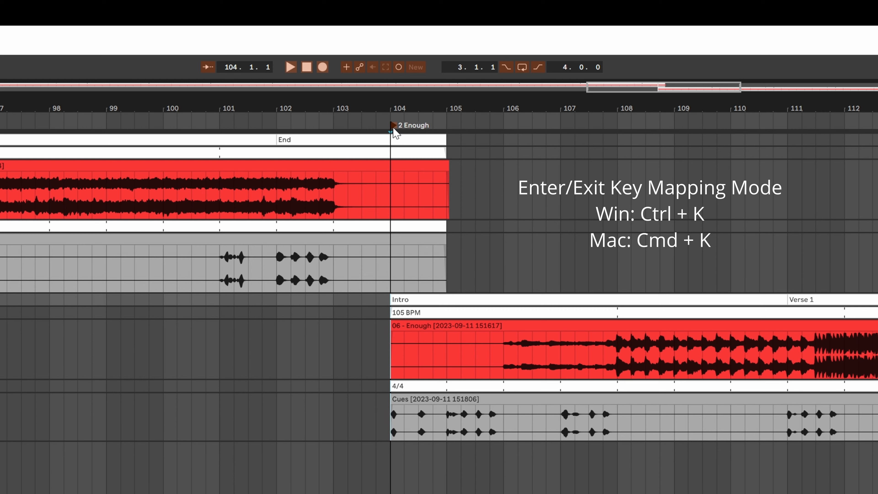
{"action": "key", "text": "ctrl+k"}
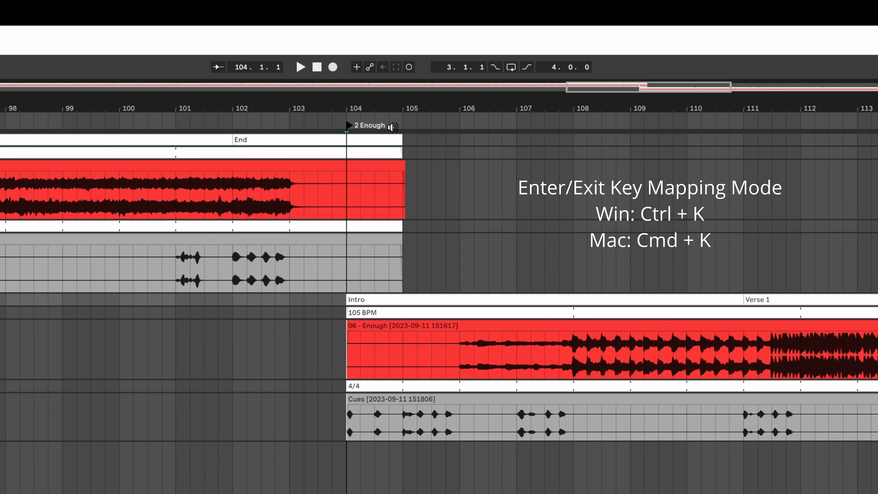
Step: Trim the No Filter time-signature clip to end at bar 103
{"action": "left_click_drag", "start_coordinate": [402, 227], "coordinate": [290, 227]}
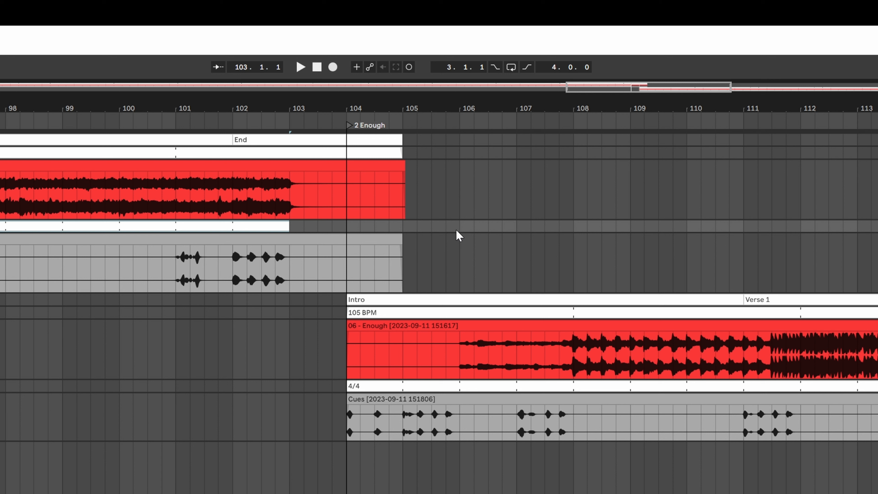
{"action": "left_click", "coordinate": [65, 352]}
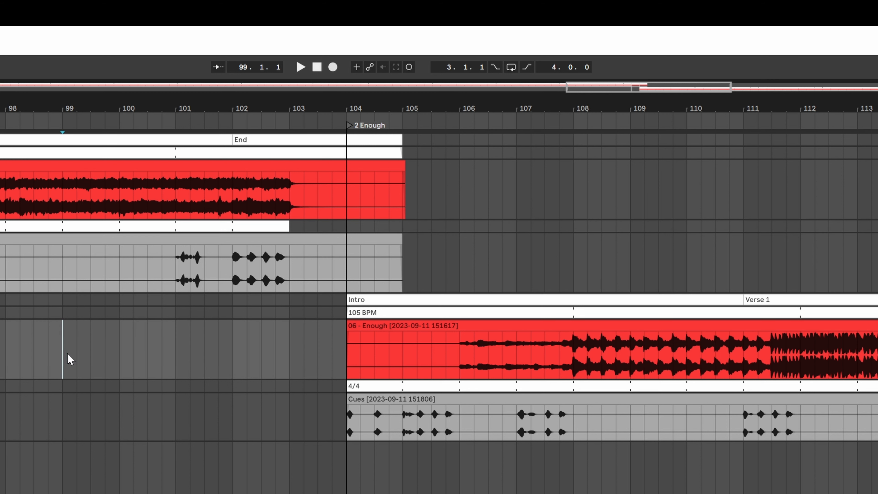
Step: Play back the transition from the end of No Filter into Enough around bar 104
{"action": "key", "text": "space"}
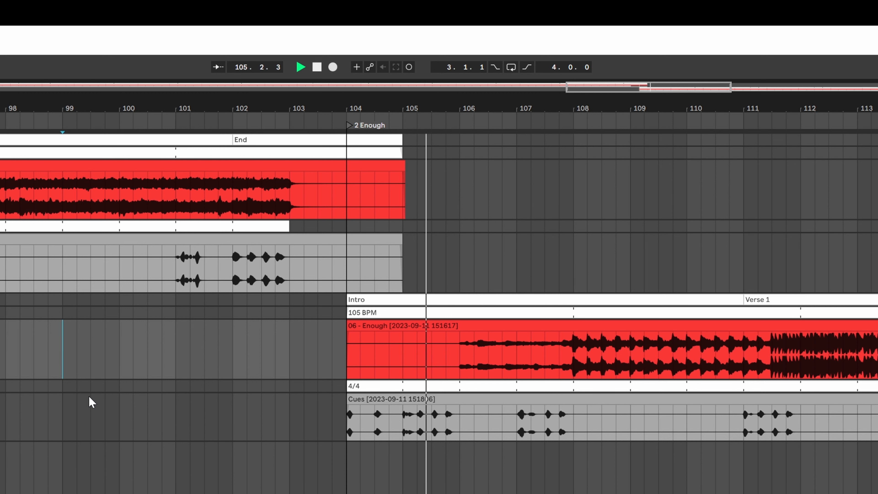
{"action": "key", "text": "space"}
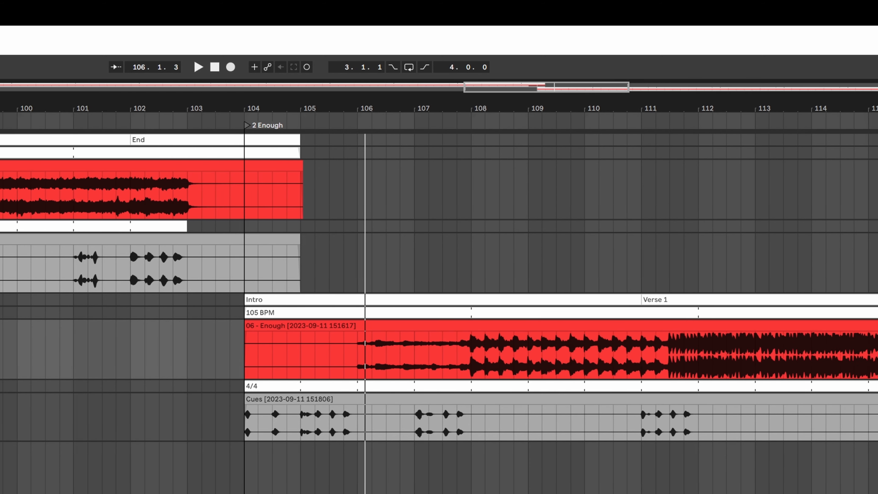
Step: Group the No Filter song's tempo, original, click and cues tracks into a group named No Filter and fold it
{"action": "left_click_drag", "start_coordinate": [140, 89], "coordinate": [140, 42]}
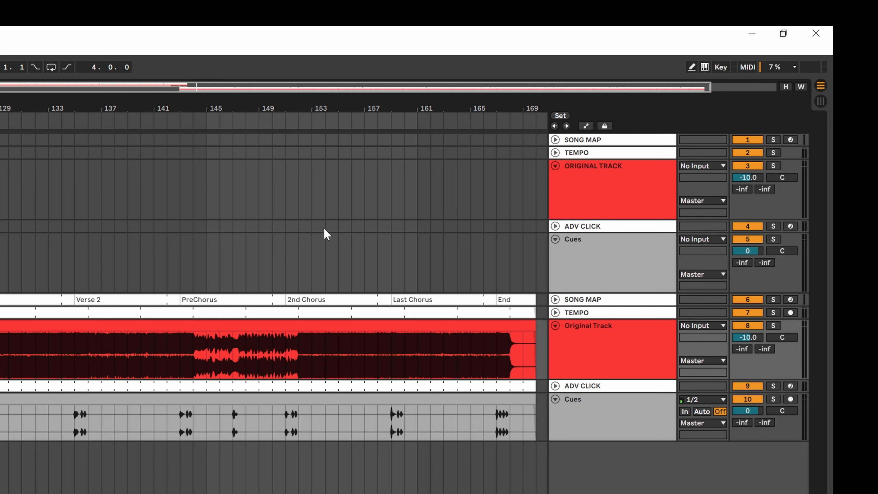
{"action": "left_click", "coordinate": [572, 248]}
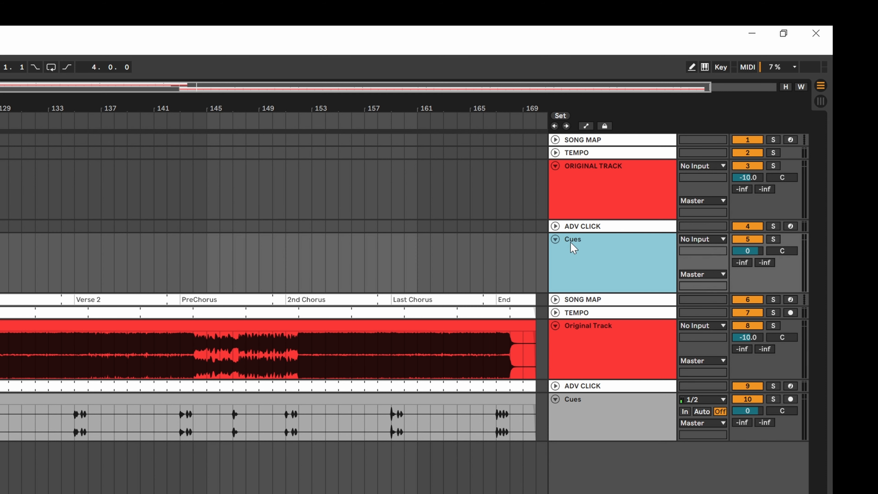
{"action": "left_click", "coordinate": [591, 154], "text": "shift"}
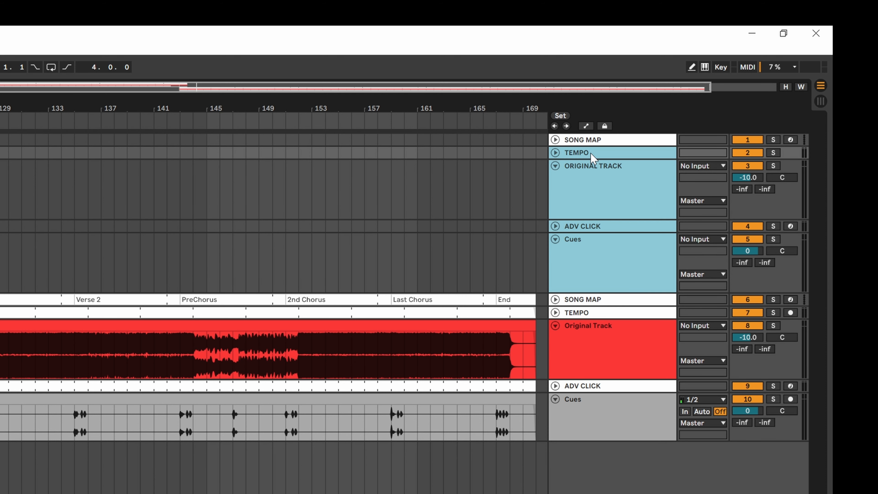
{"action": "key", "text": "ctrl+g"}
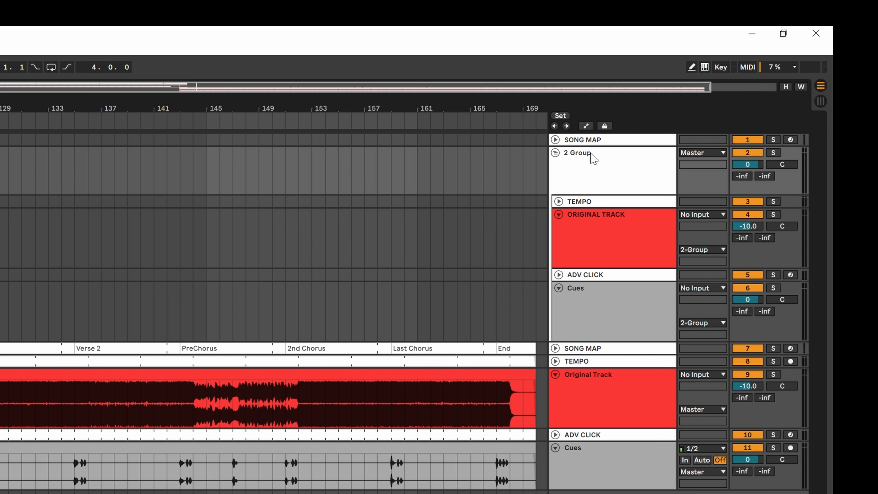
{"action": "left_click", "coordinate": [591, 153]}
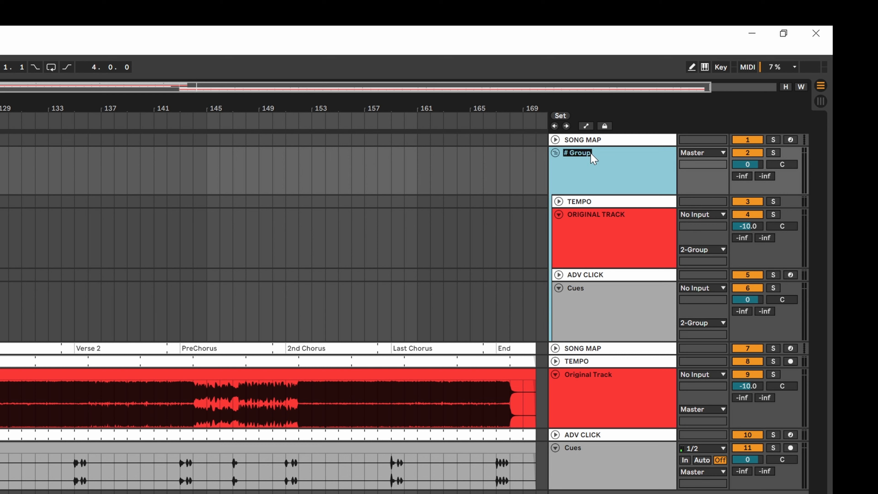
{"action": "type", "text": "No Filter"}
{"action": "key", "text": "Return"}
{"action": "left_click", "coordinate": [556, 153]}
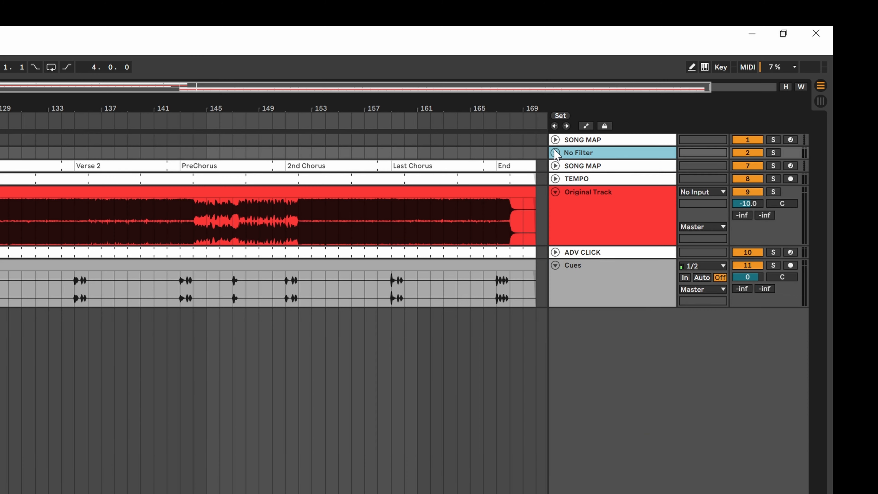
Step: Group the Enough song's tempo, original, click and cues tracks into a group named Enough and fold it
{"action": "left_click", "coordinate": [626, 180]}
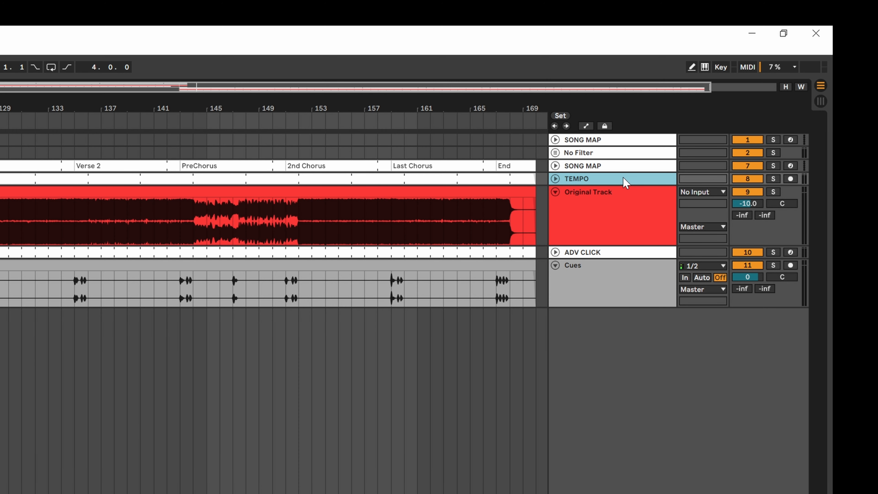
{"action": "left_click", "coordinate": [636, 292], "text": "shift"}
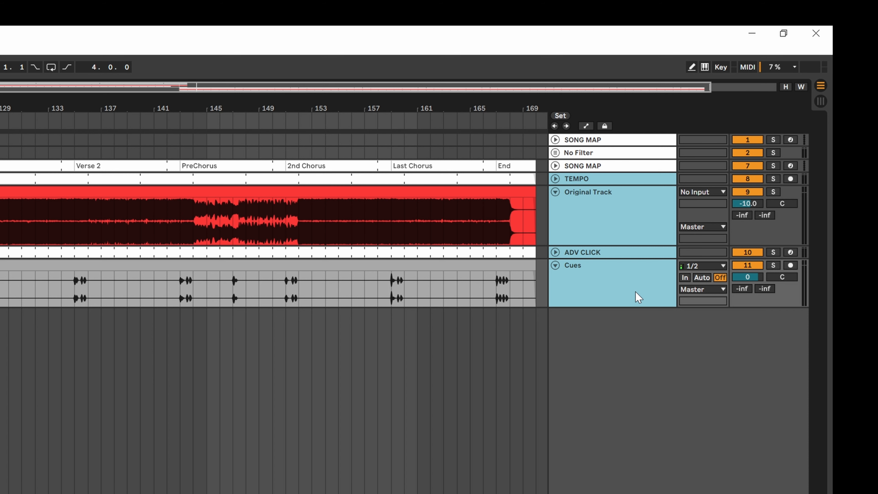
{"action": "key", "text": "ctrl+g"}
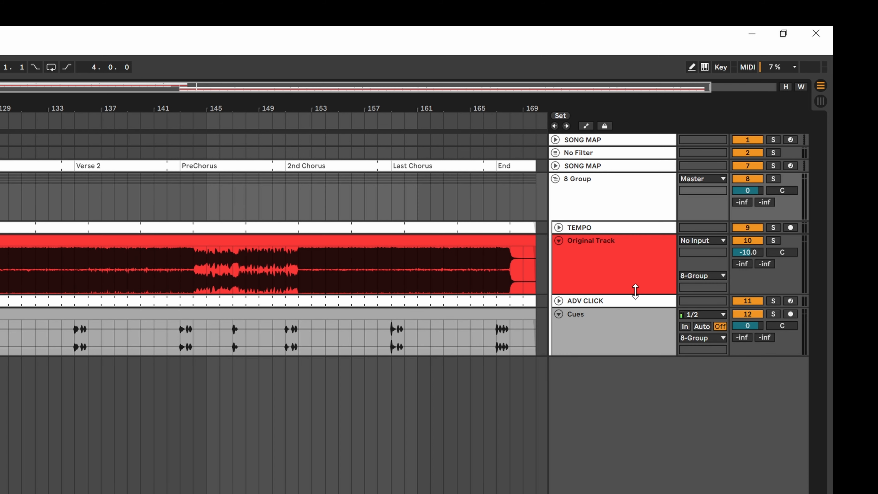
{"action": "left_click", "coordinate": [603, 217]}
{"action": "key", "text": "ctrl+r"}
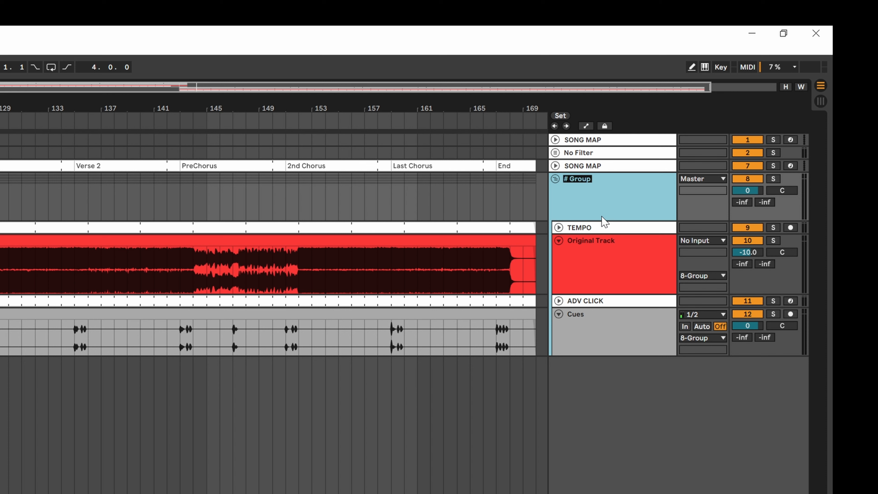
{"action": "type", "text": "Enough"}
{"action": "key", "text": "Return"}
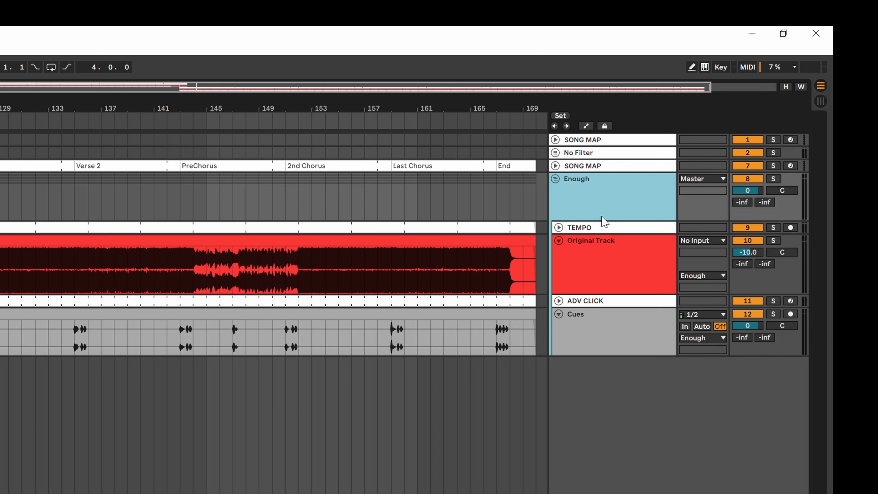
{"action": "left_click", "coordinate": [555, 179]}
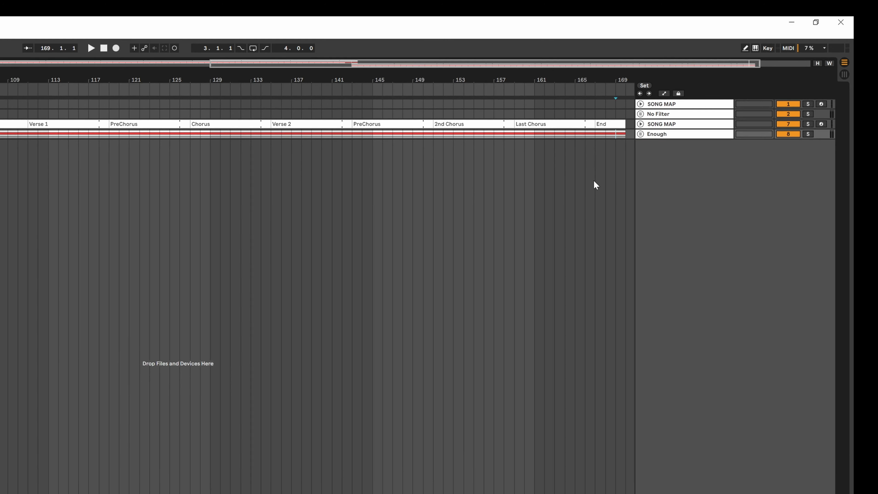
Step: Show the whole arrangement and play it back from the start, jumping to the 2 Enough locator
{"action": "key", "text": "w"}
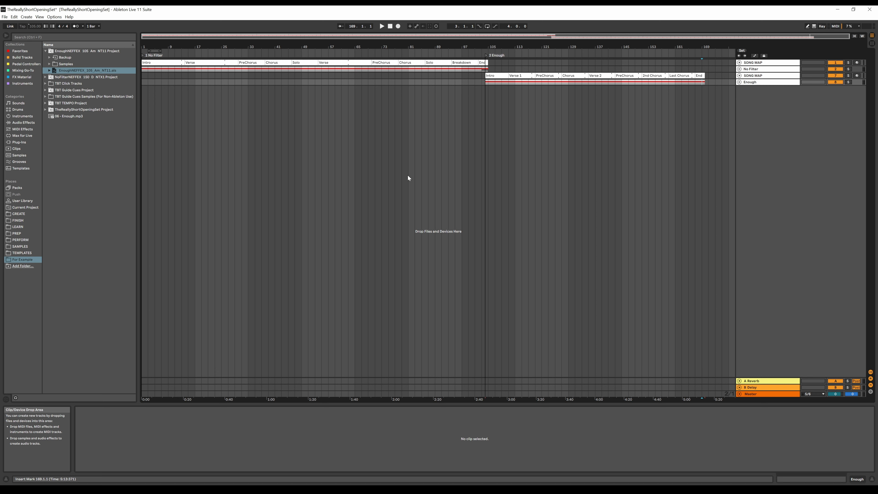
{"action": "left_click", "coordinate": [235, 128]}
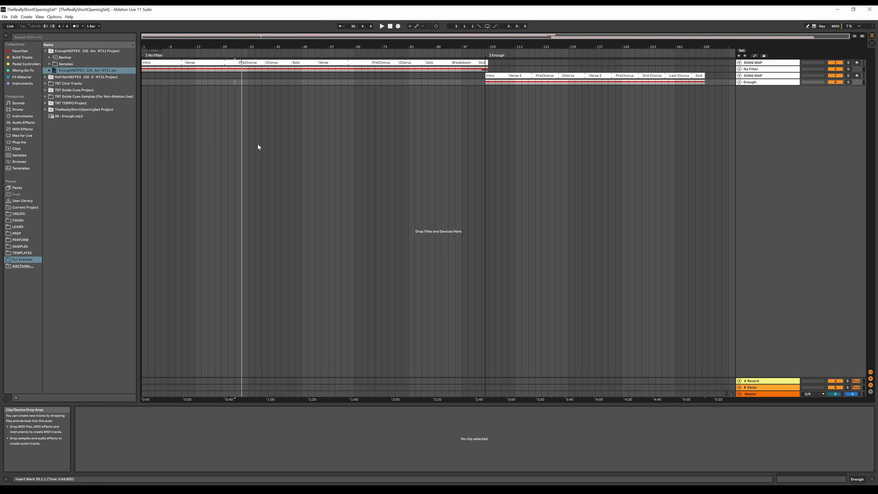
{"action": "left_click", "coordinate": [589, 92]}
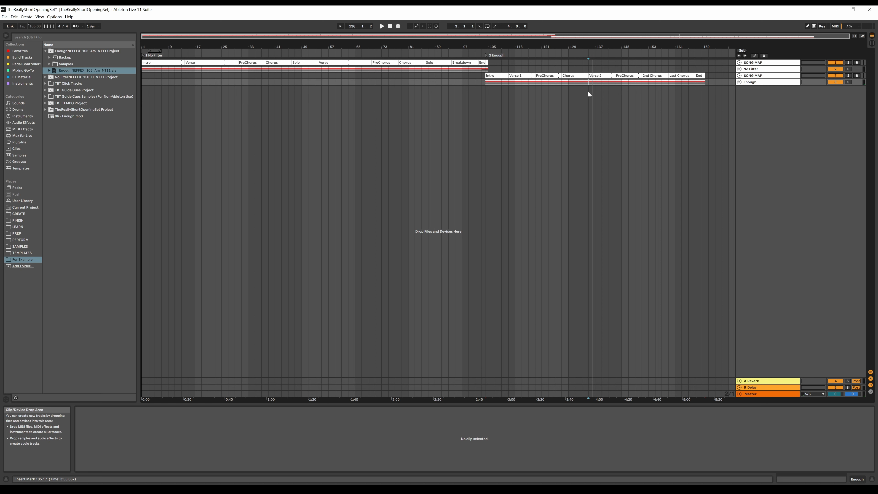
{"action": "key", "text": "Home"}
{"action": "key", "text": "space"}
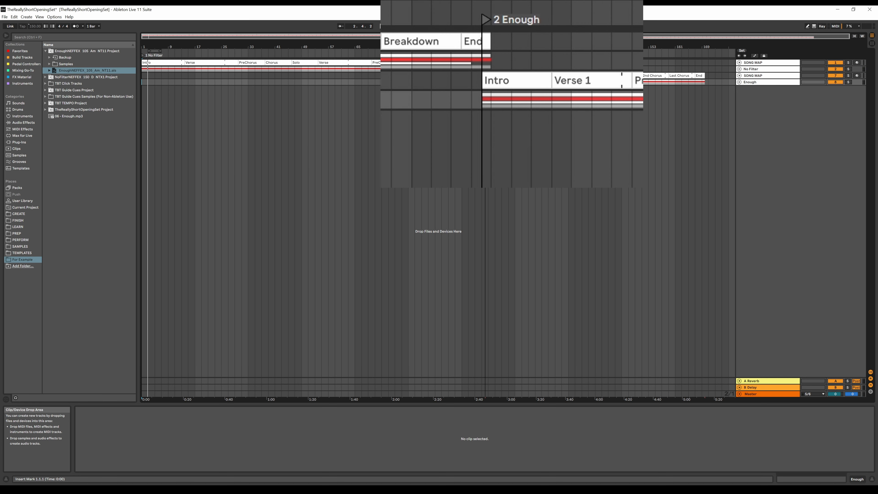
{"action": "key", "text": "ctrl+Right"}
{"action": "key", "text": "space"}
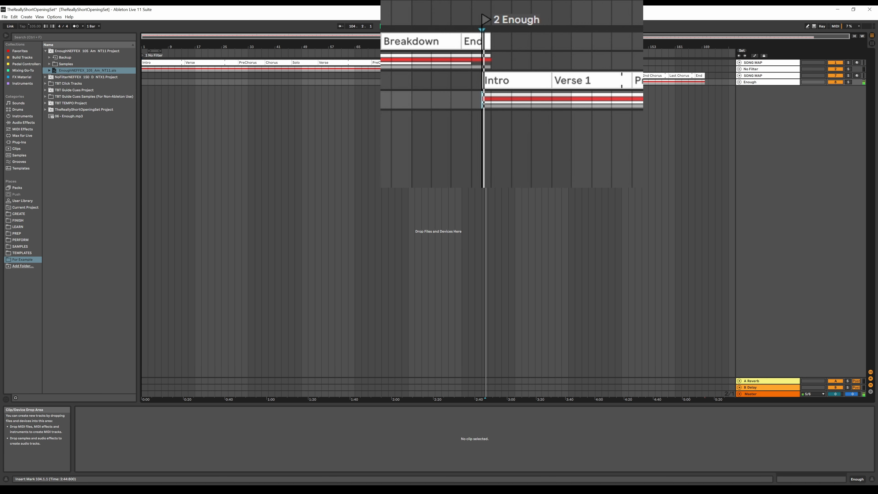